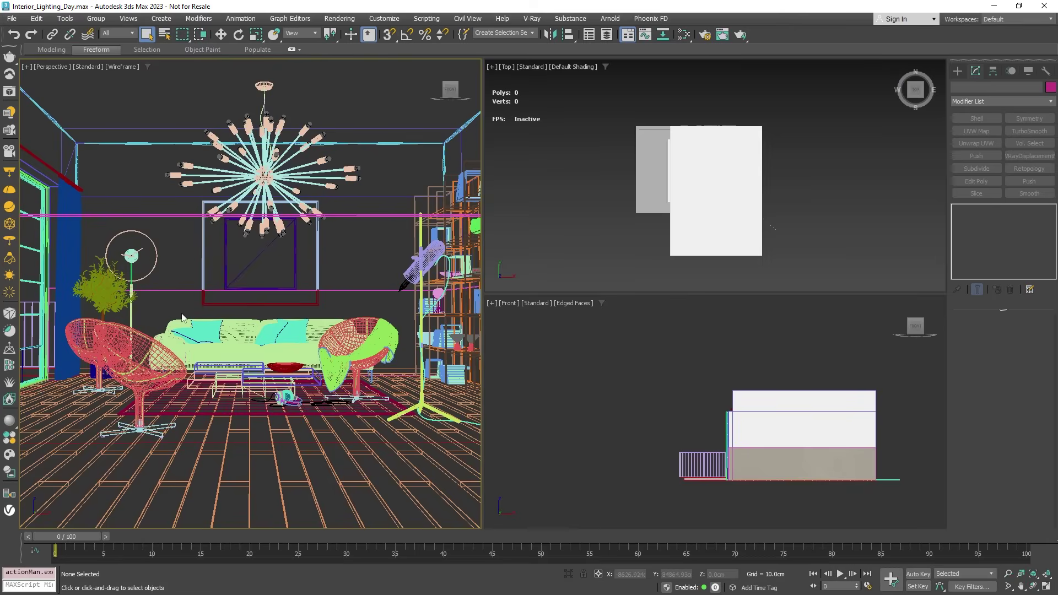
- Create a V-Ray physical camera matching the current perspective view and display the camera view in default shading
left_click(8, 154)
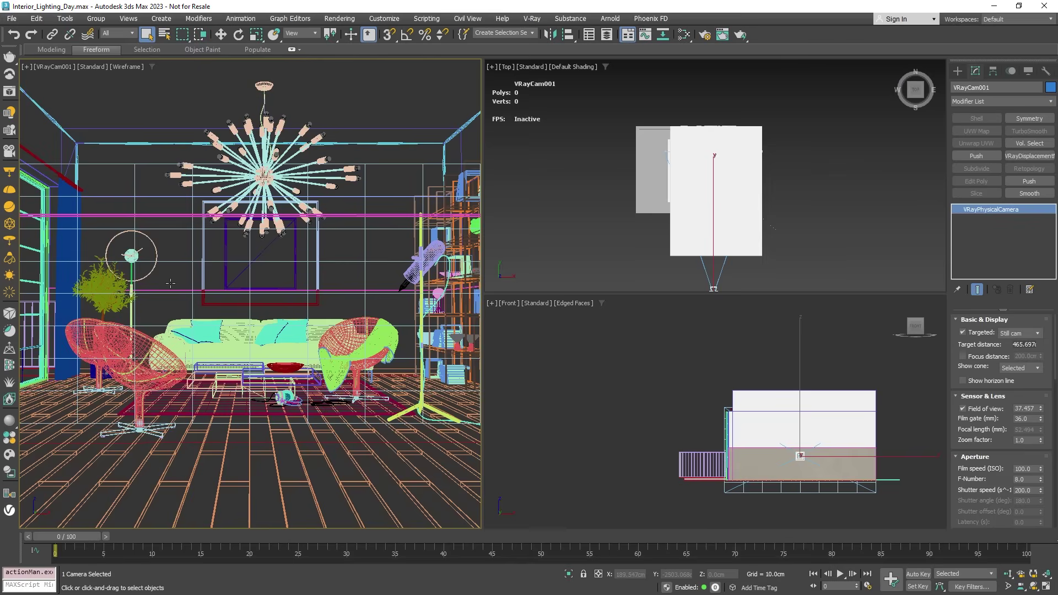
key("F3")
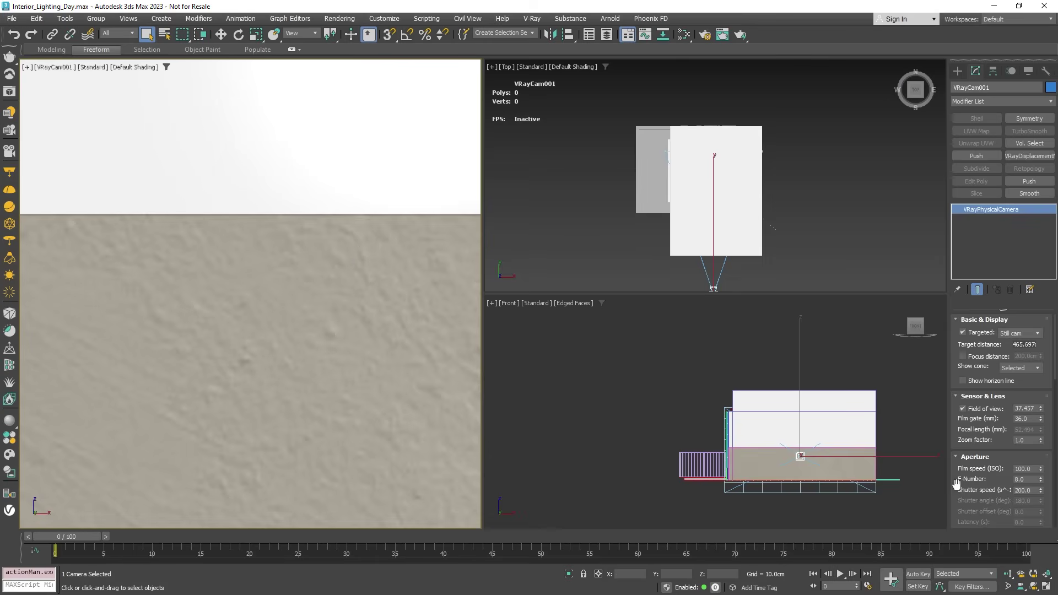
- Enable clipping on the V-Ray camera with a near clipping plane of about 194.4 cm, and turn on automatic vertical tilt
scroll(957, 483, "down", 10)
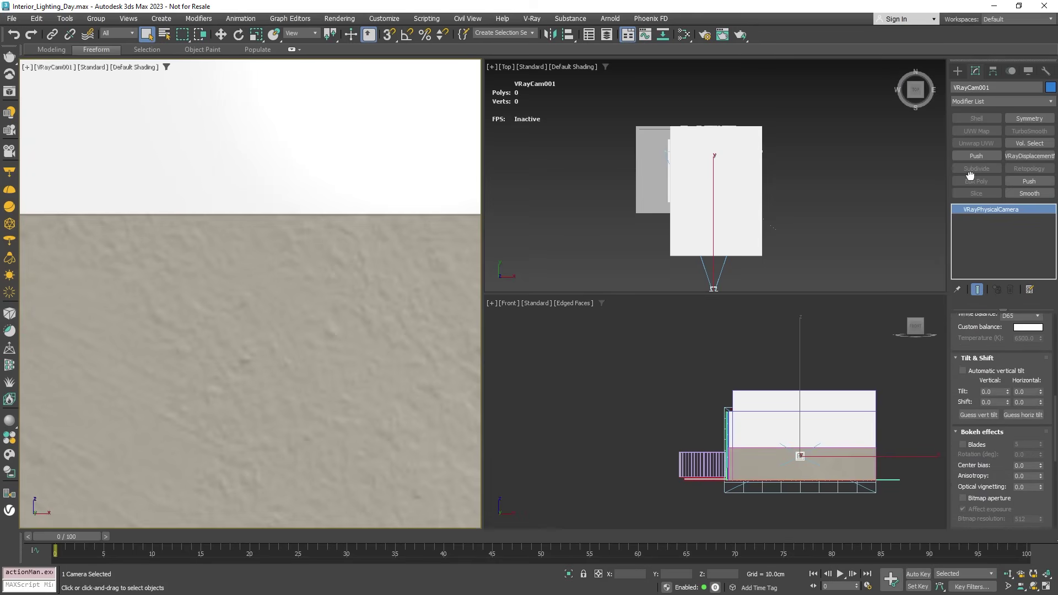
scroll(963, 453, "down", 10)
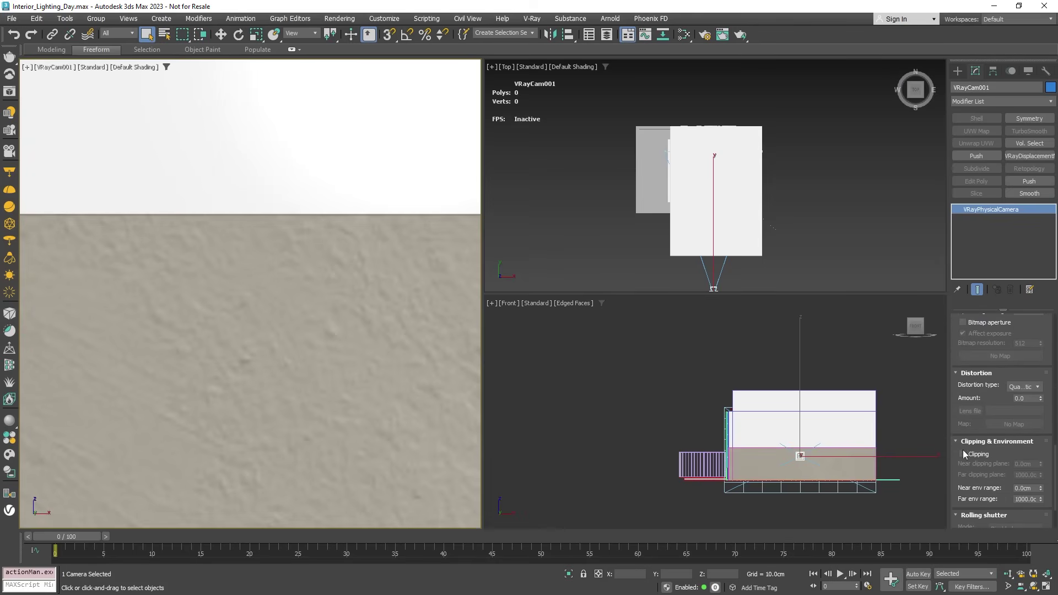
scroll(962, 447, "down", 2)
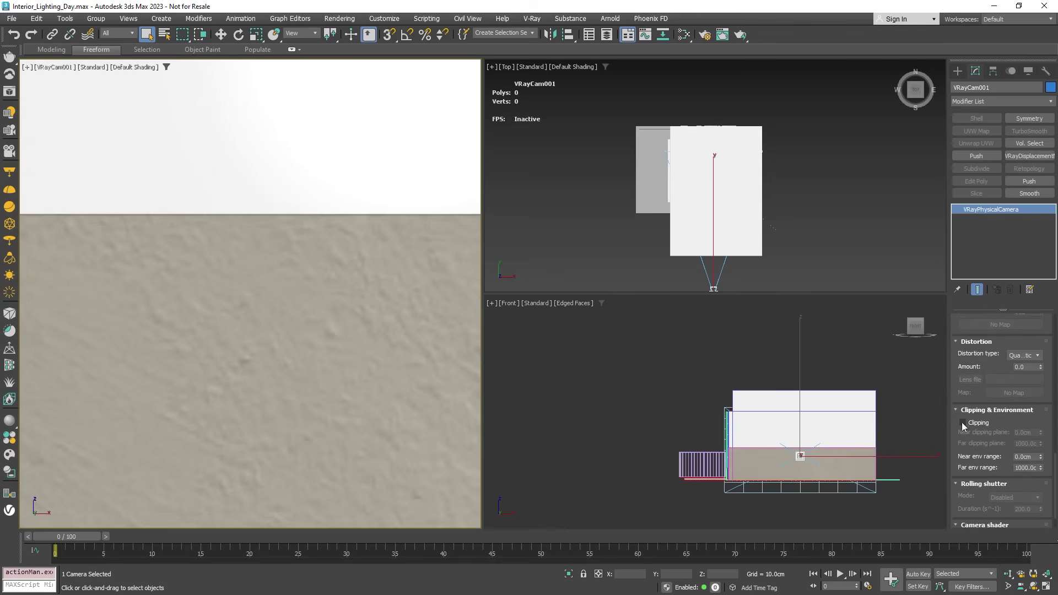
left_click(963, 423)
left_click_drag(1041, 433, 1053, 162)
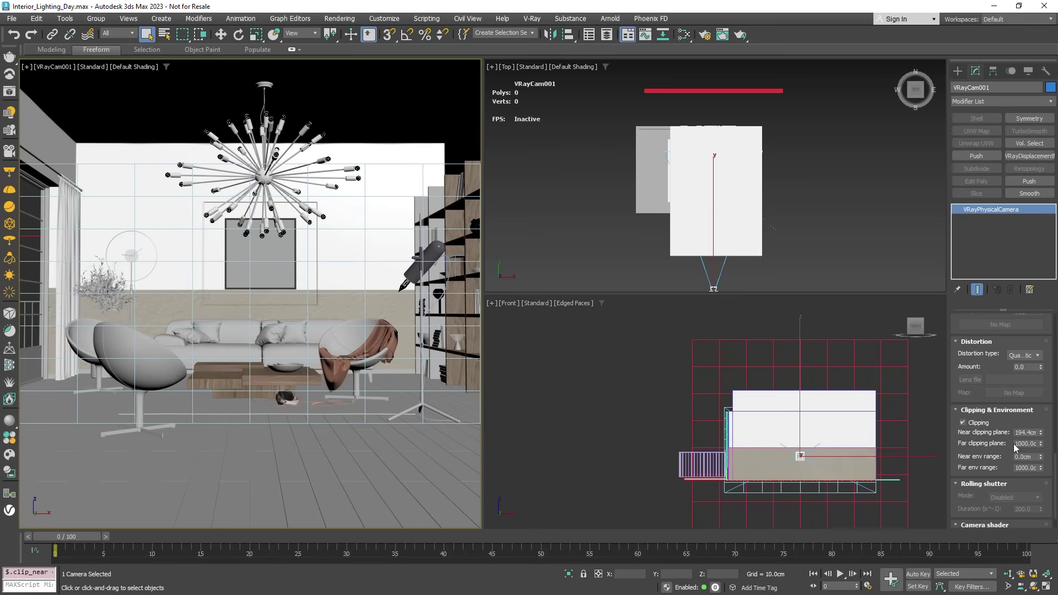
left_click_drag(962, 365, 964, 544)
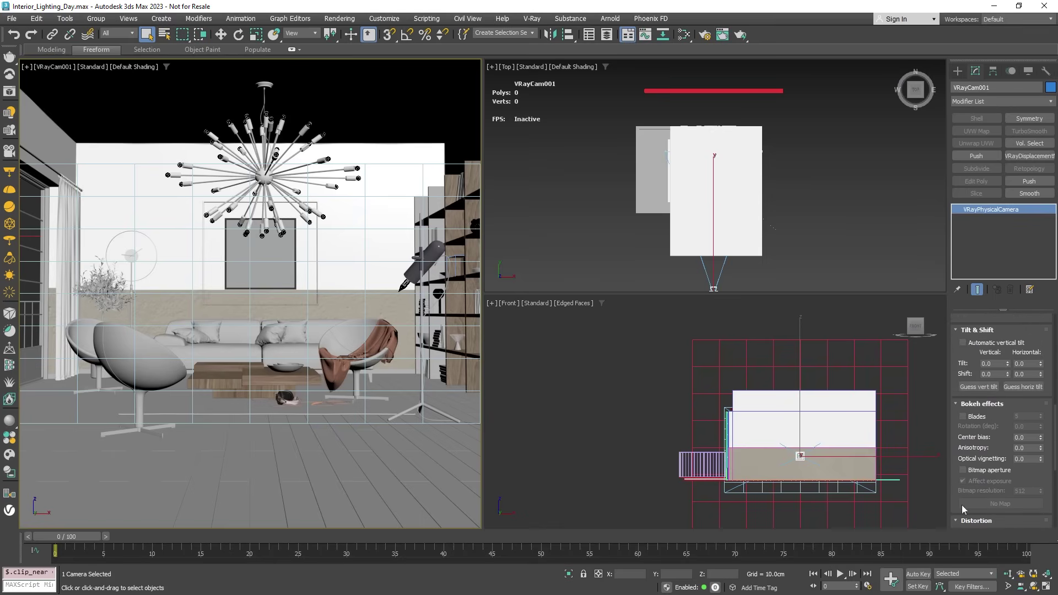
left_click(963, 344)
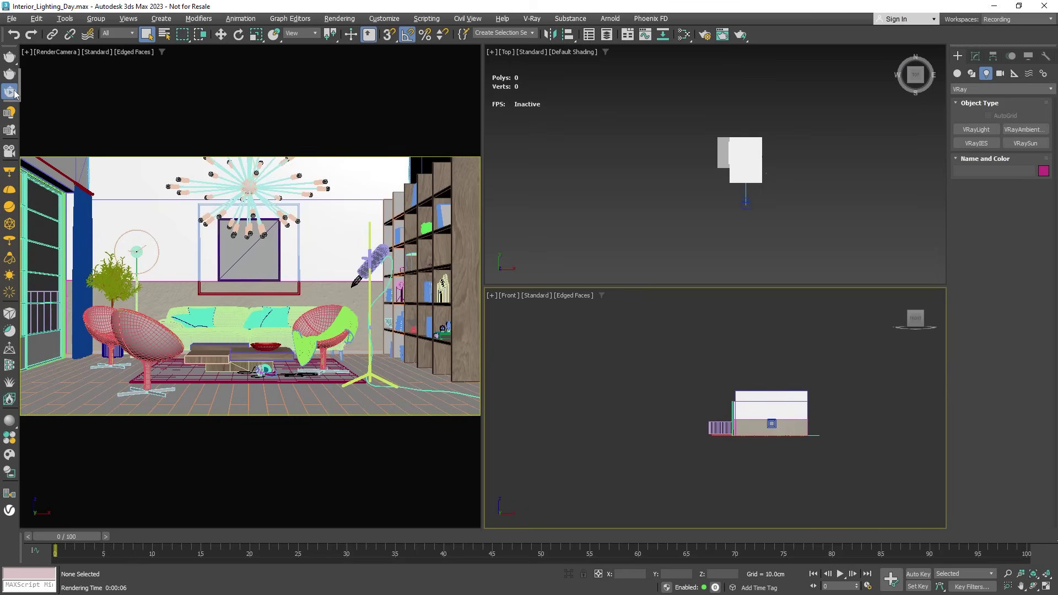
- Start interactive rendering and place a V-Ray Sun in the top view aimed at the balcony, adding a VRaySky environment map
left_click(11, 92)
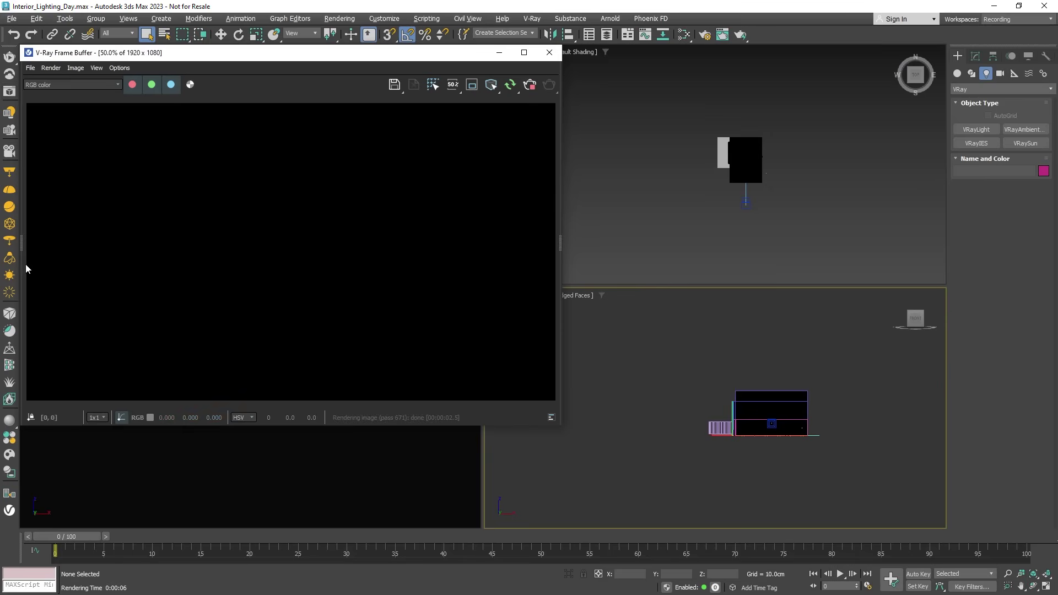
left_click(15, 280)
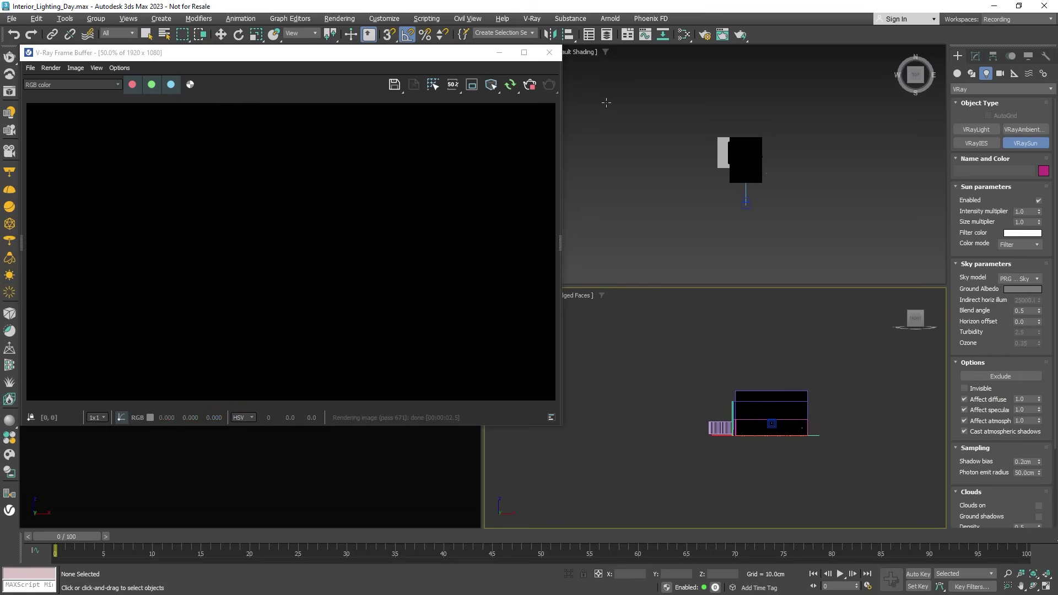
left_click_drag(606, 102, 725, 150)
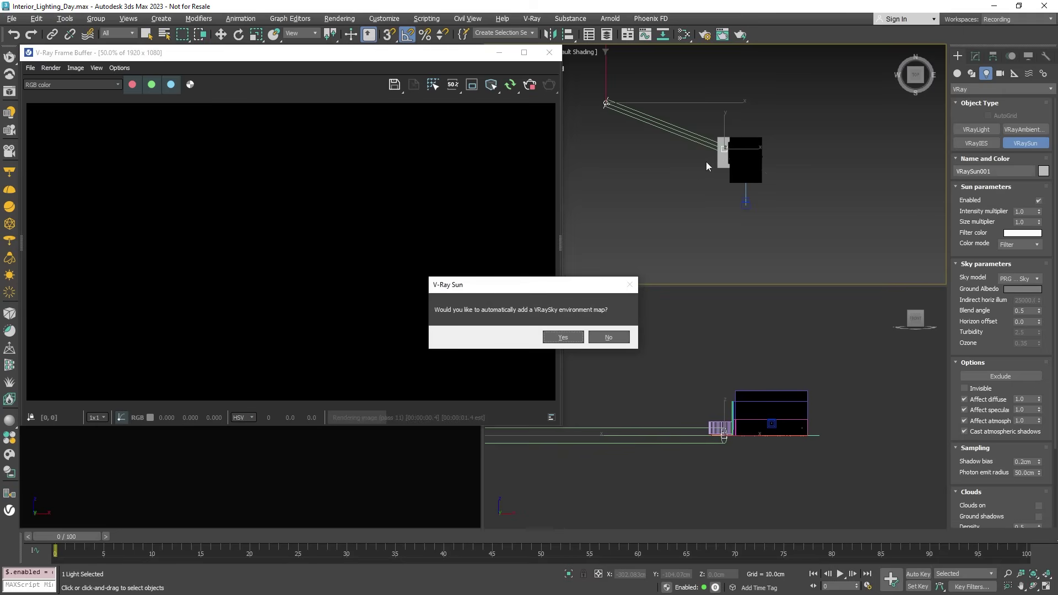
left_click(565, 339)
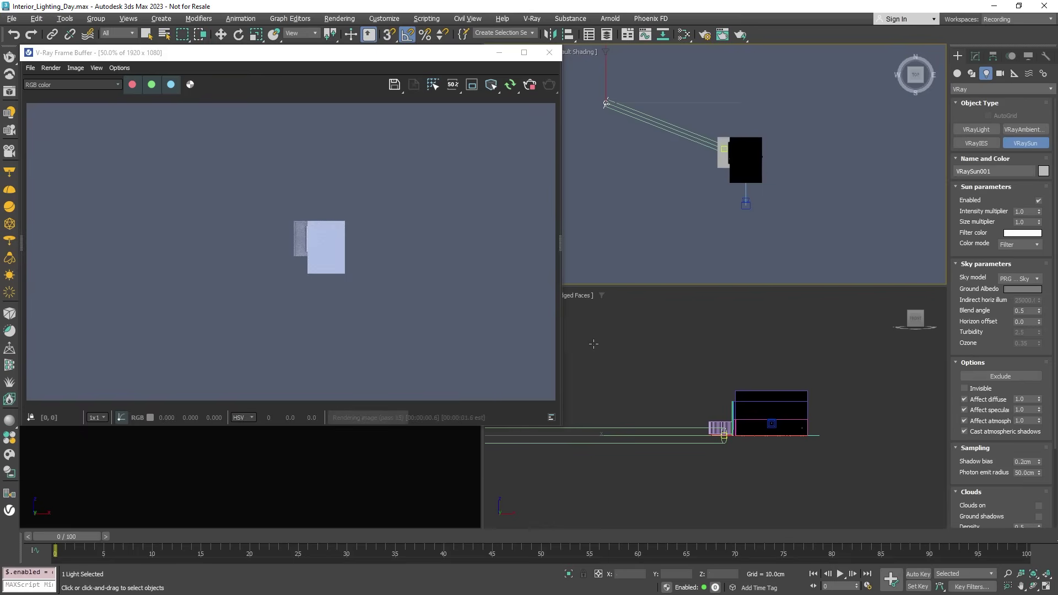
- Raise the V-Ray Sun in the front view to a height of about 722 cm
right_click(606, 359)
middle_click_drag(617, 354, 724, 368)
key("w")
left_click_drag(601, 351, 660, 249)
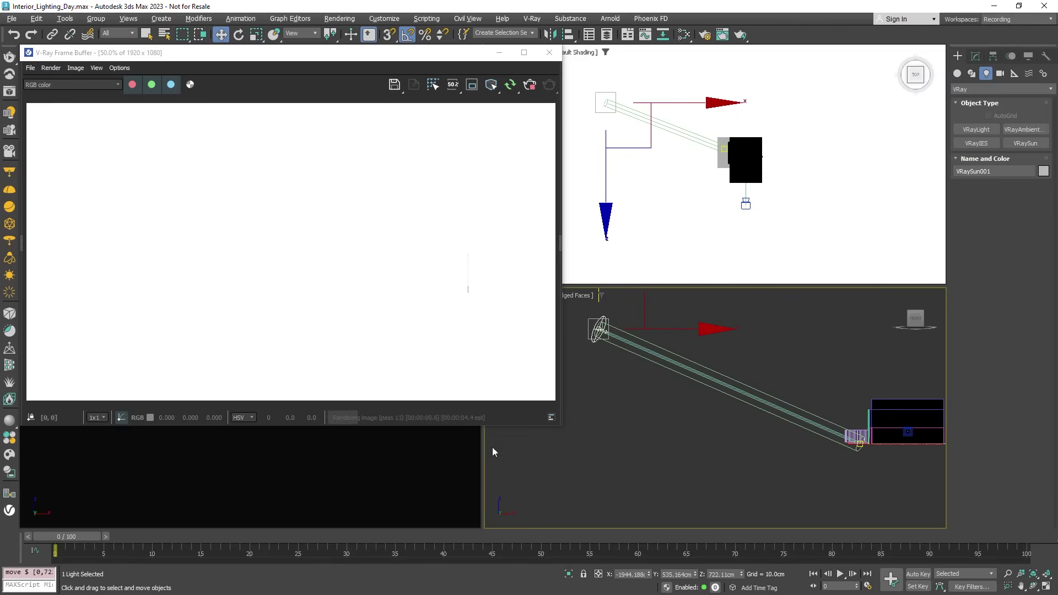
- Set RenderCamera as the view to render in the render setup and lock it
right_click(436, 466)
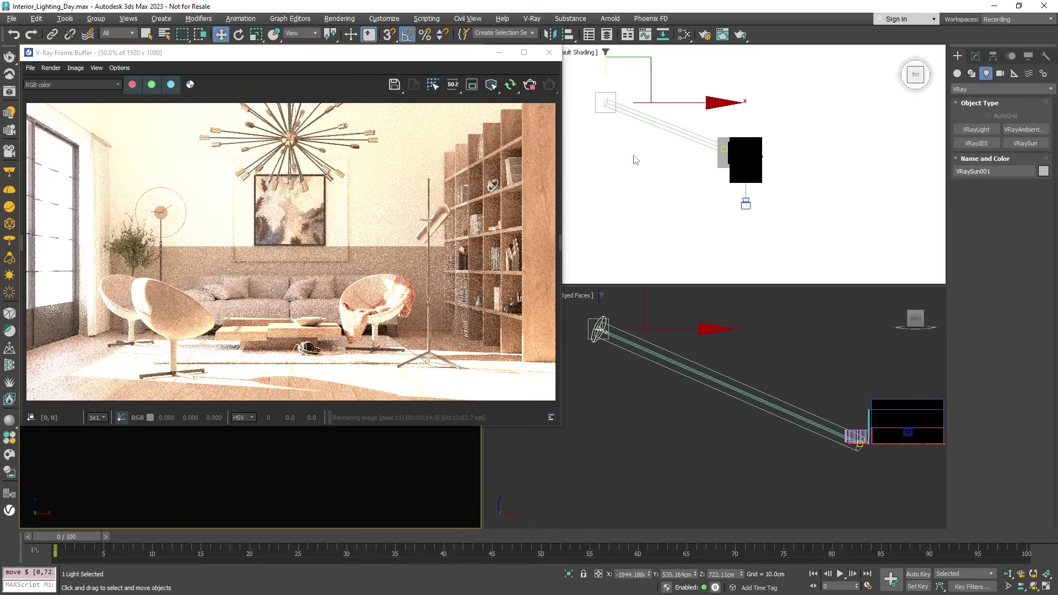
right_click(648, 177)
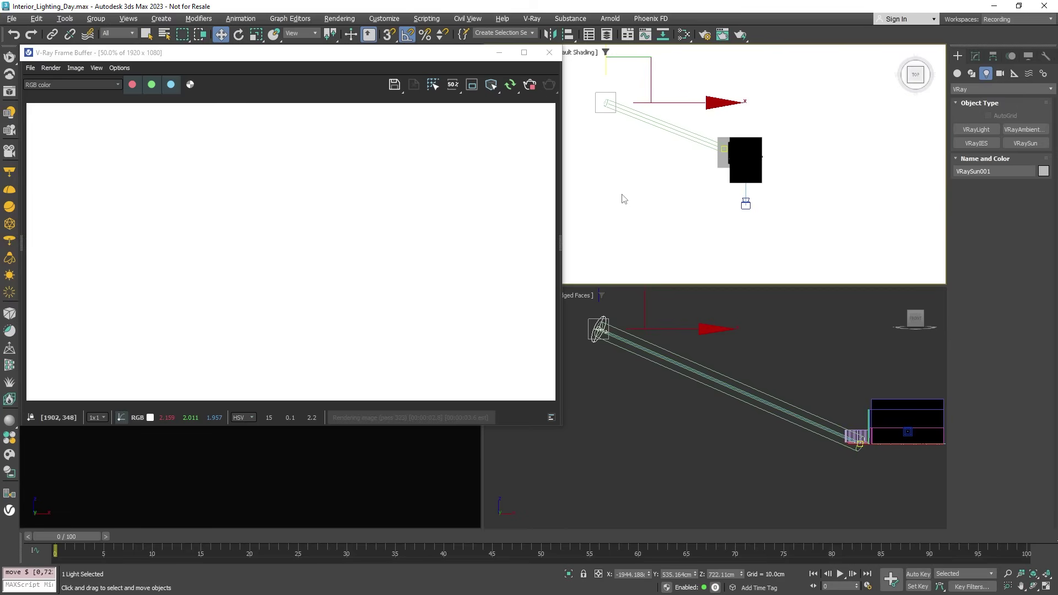
left_click(707, 38)
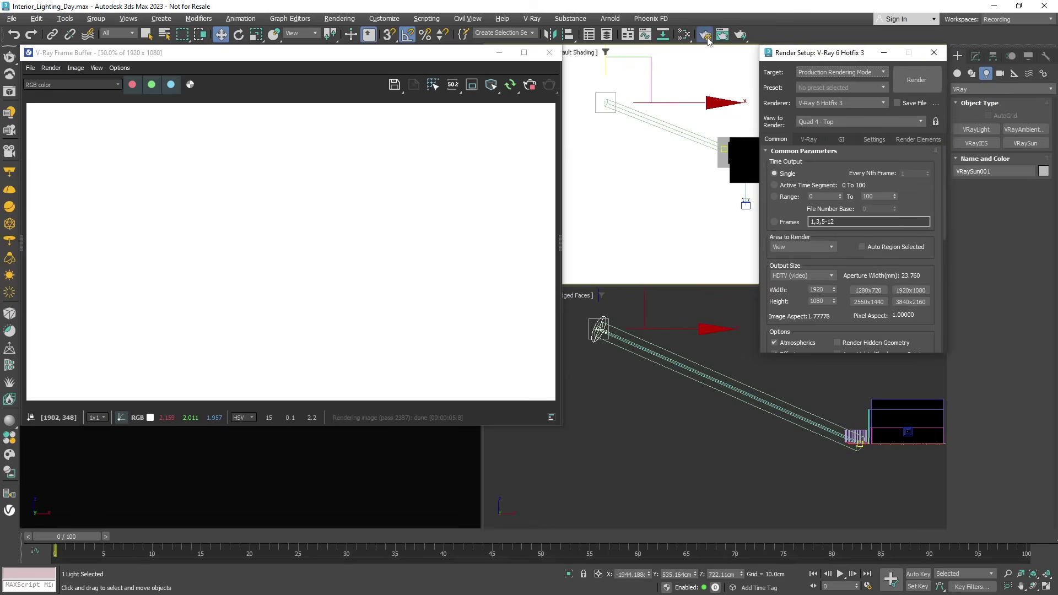
right_click(438, 445)
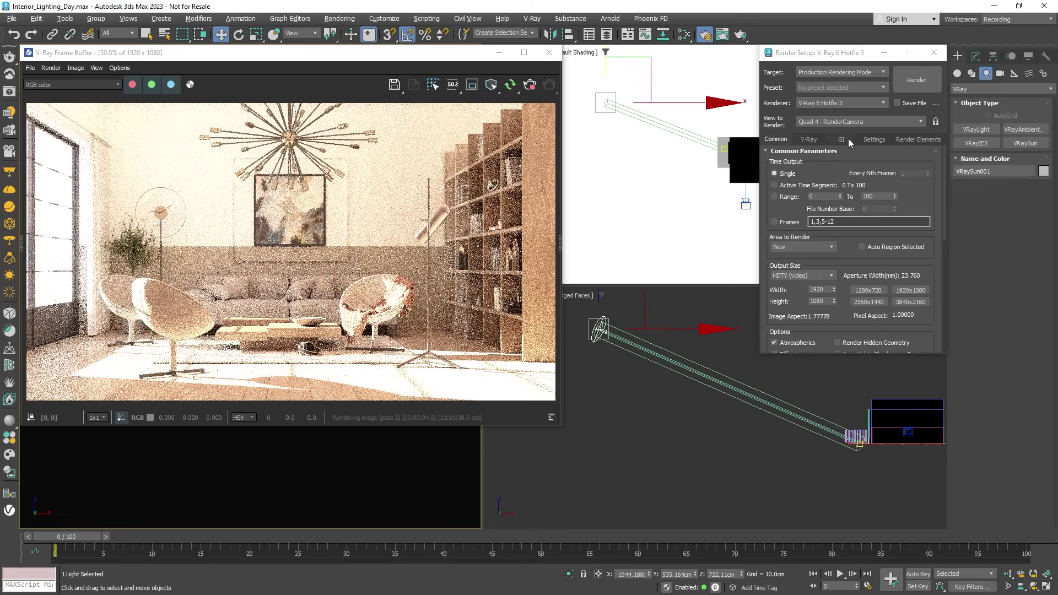
left_click(936, 121)
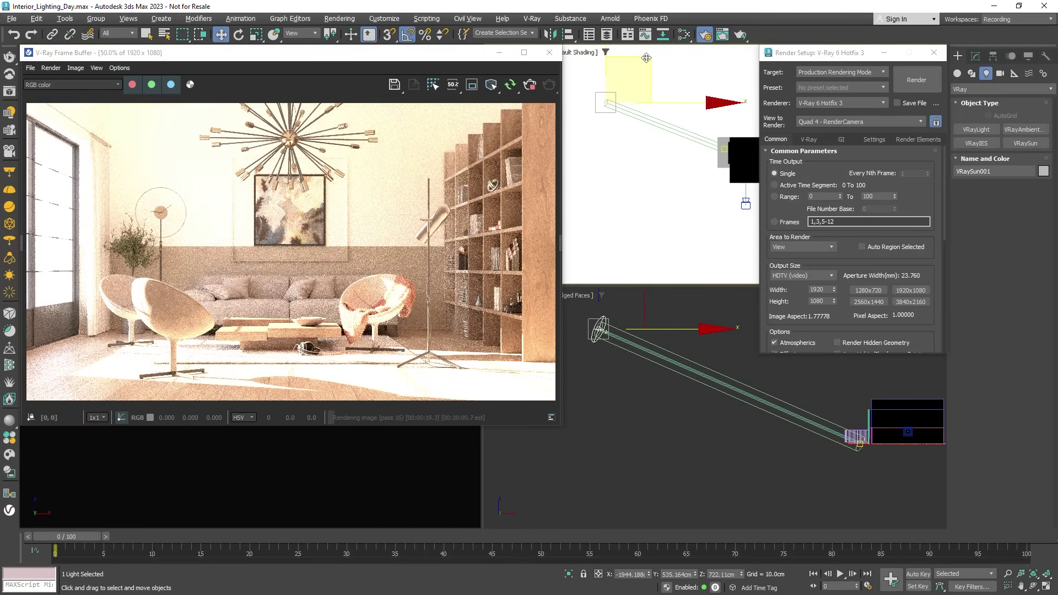
- Move the sun in the top view to about X -1682 cm, Y -1059 cm, and stop the interactive render
left_click_drag(646, 59, 665, 173)
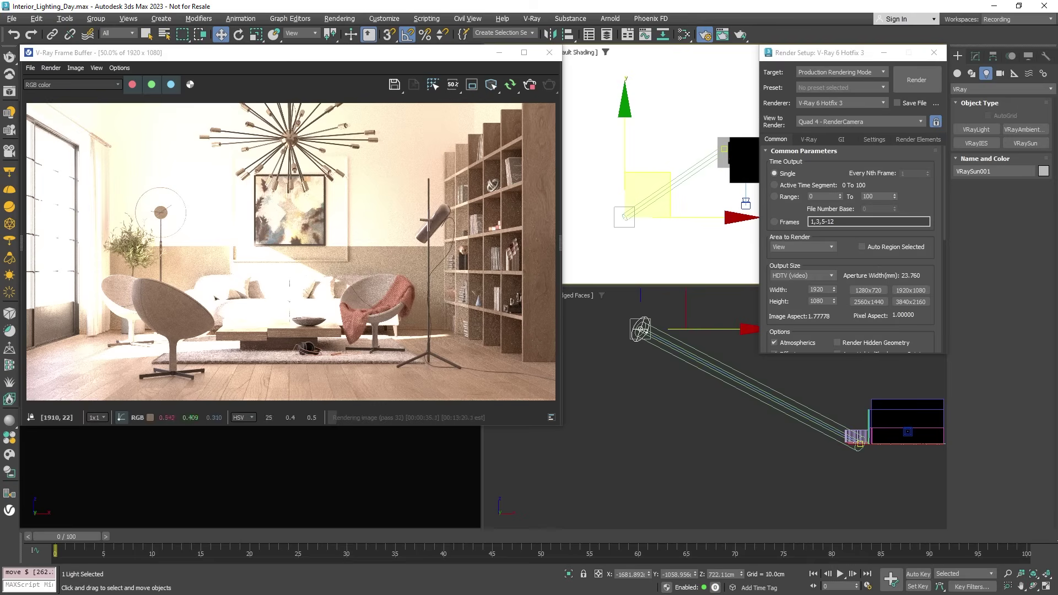
left_click(530, 86)
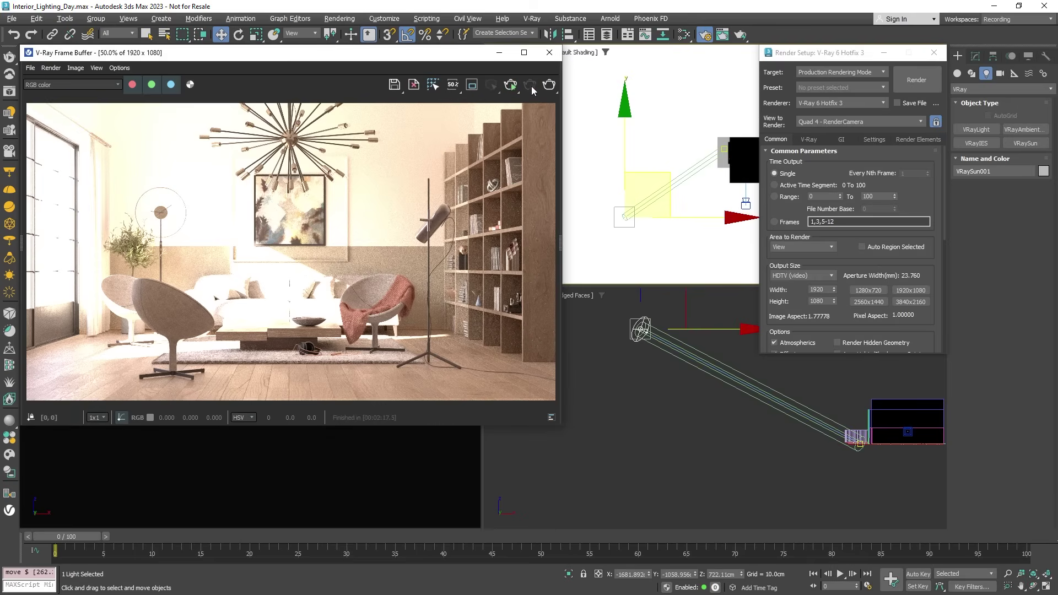
- Enable the material override in the V-Ray global switches and assign a new VRayMtl to it
left_click(809, 139)
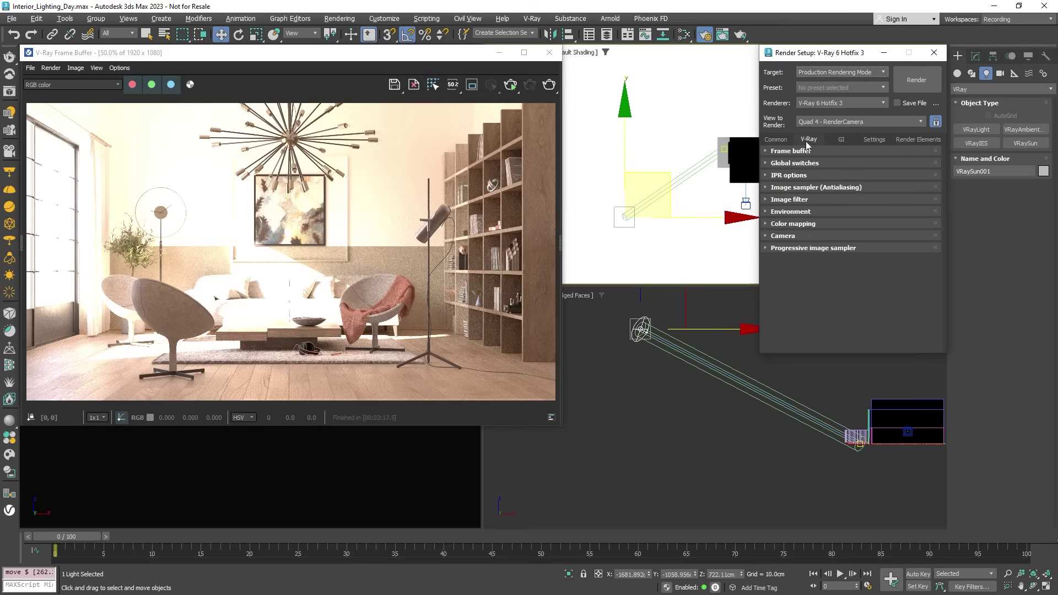
left_click(771, 164)
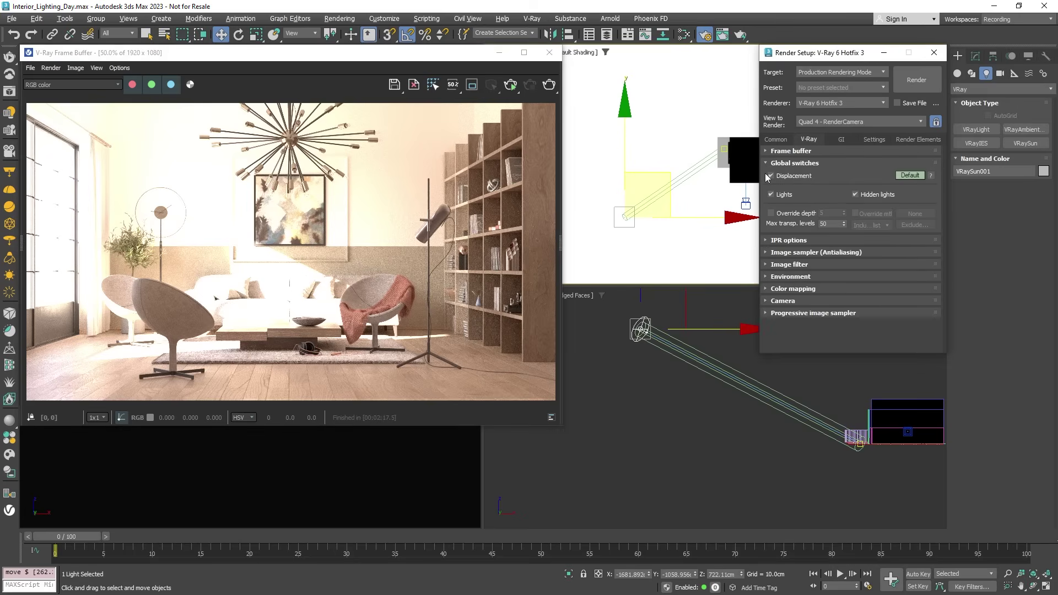
left_click(855, 214)
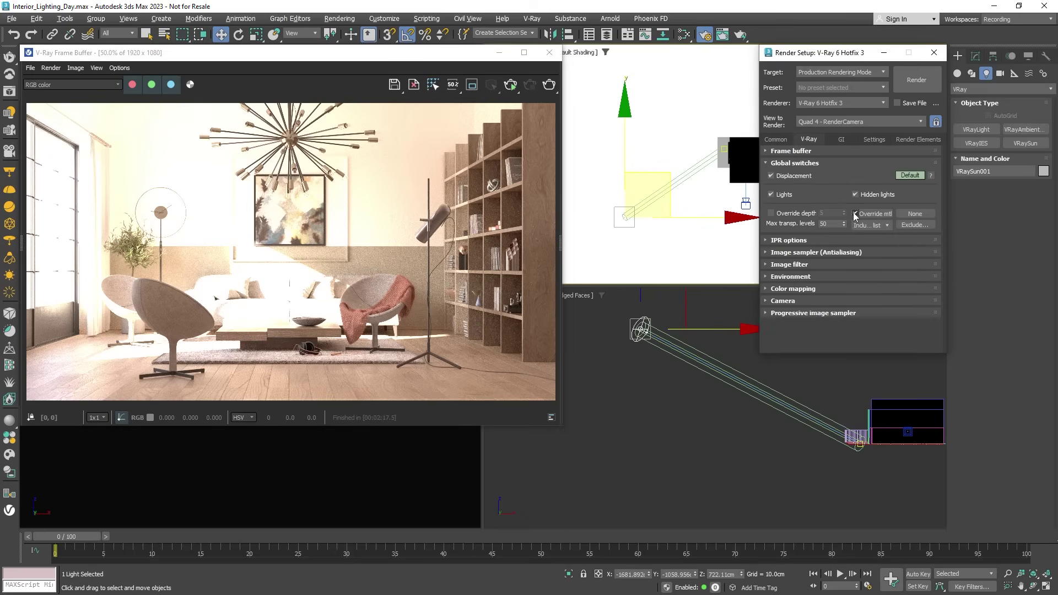
left_click(915, 214)
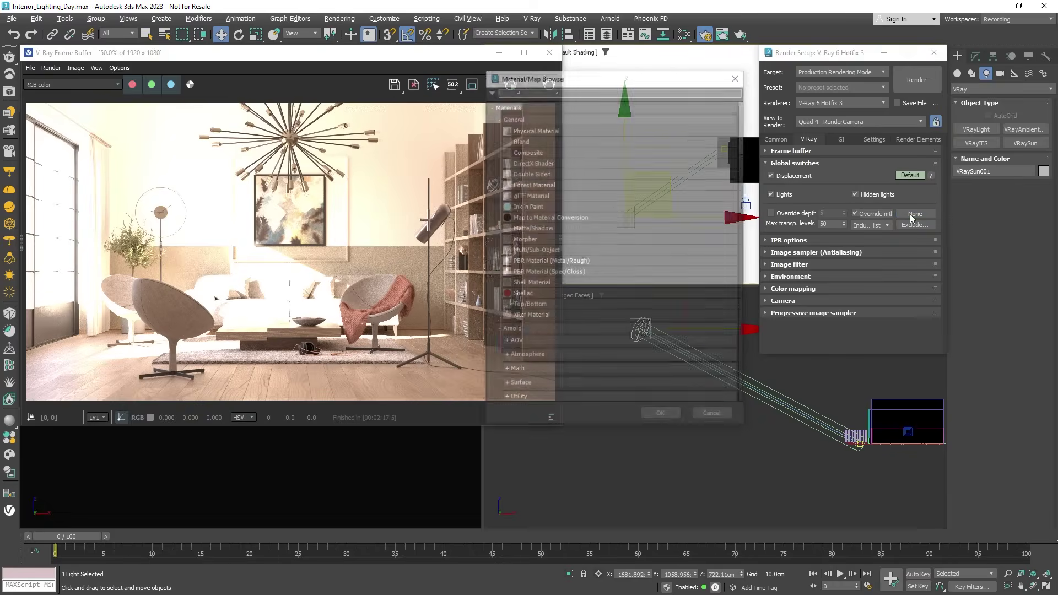
type("vraymtl")
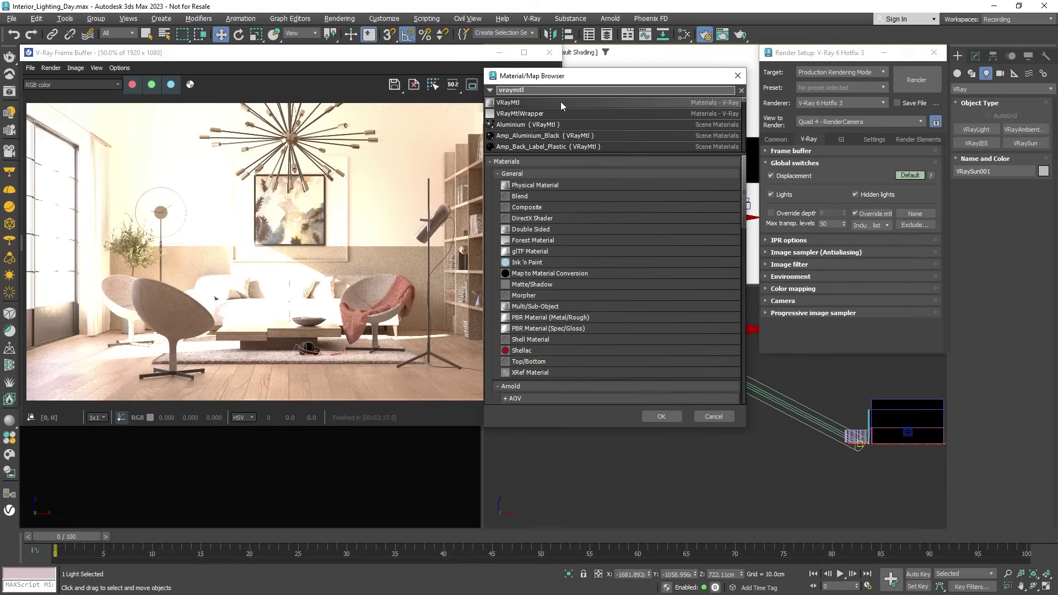
left_click(541, 103)
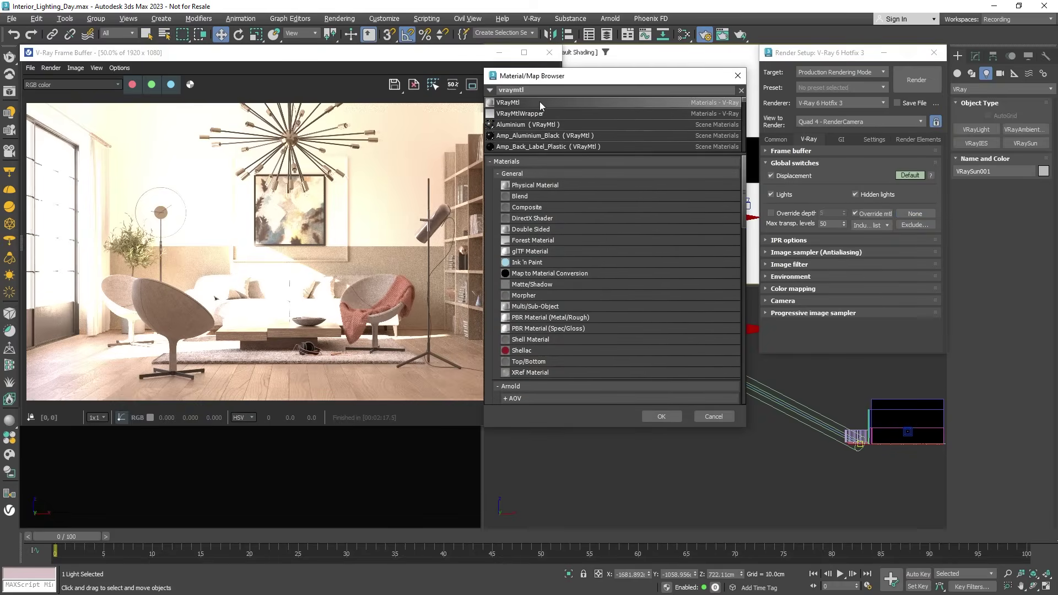
double_click(540, 103)
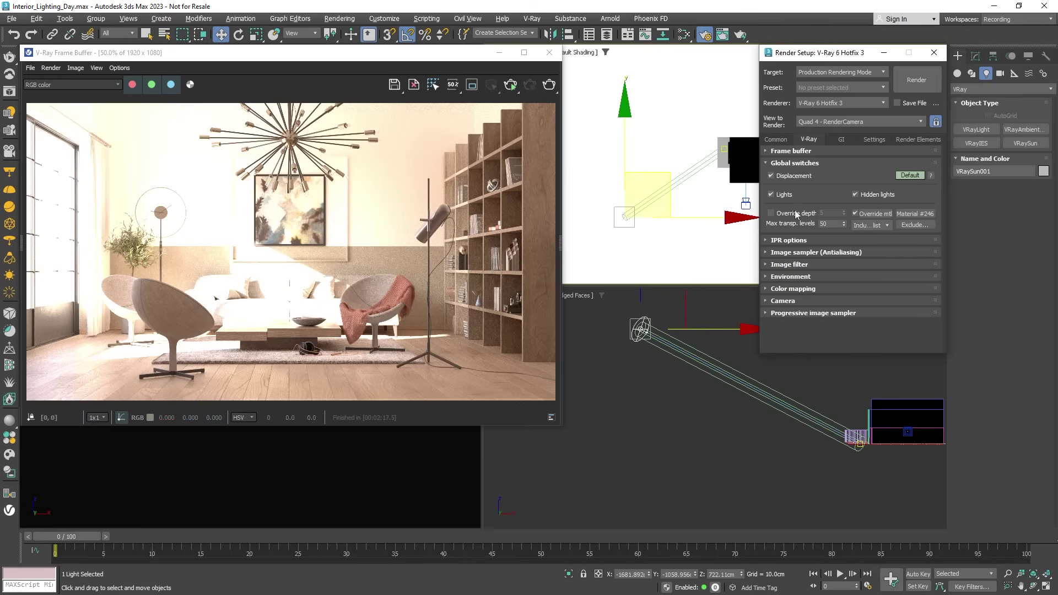
- Configure the override material settings to preserve the original refraction and opacity
left_click(869, 216)
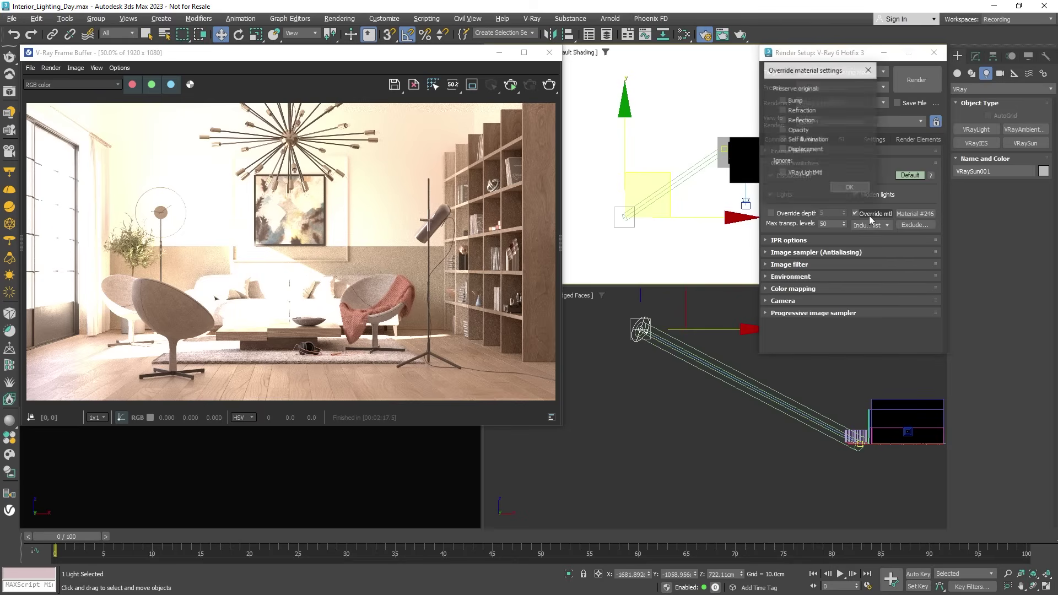
left_click(783, 131)
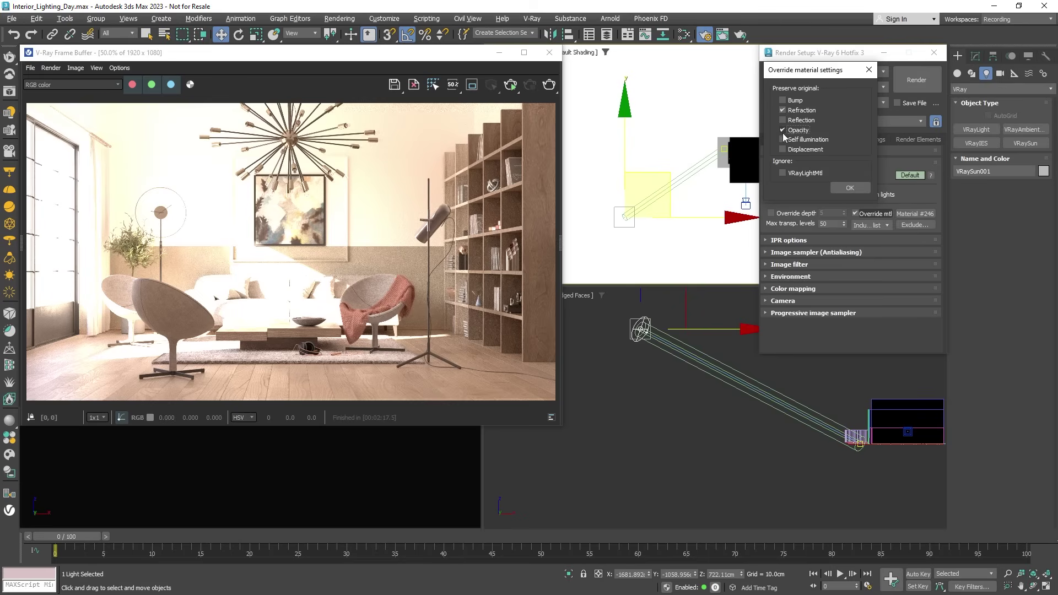
left_click(842, 192)
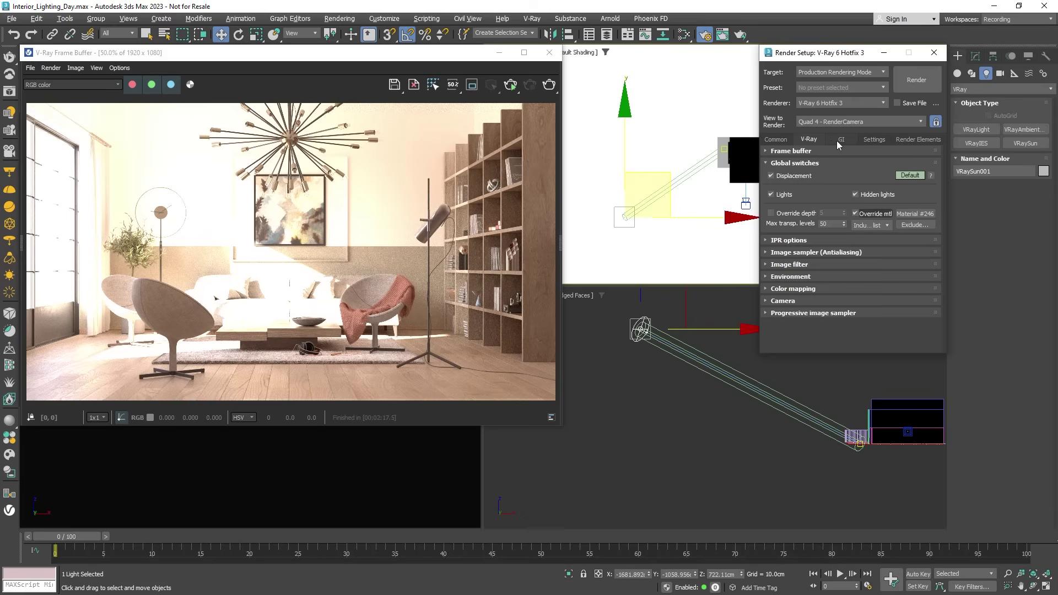
- Add a VRayDenoiser render element to the render setup
left_click(899, 141)
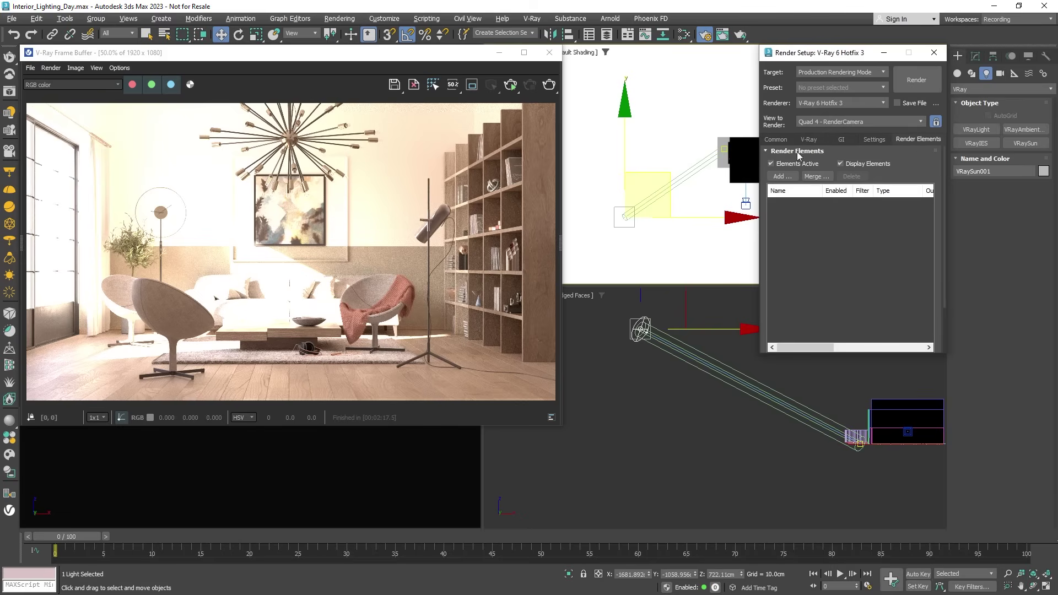
left_click(786, 175)
left_click(774, 208)
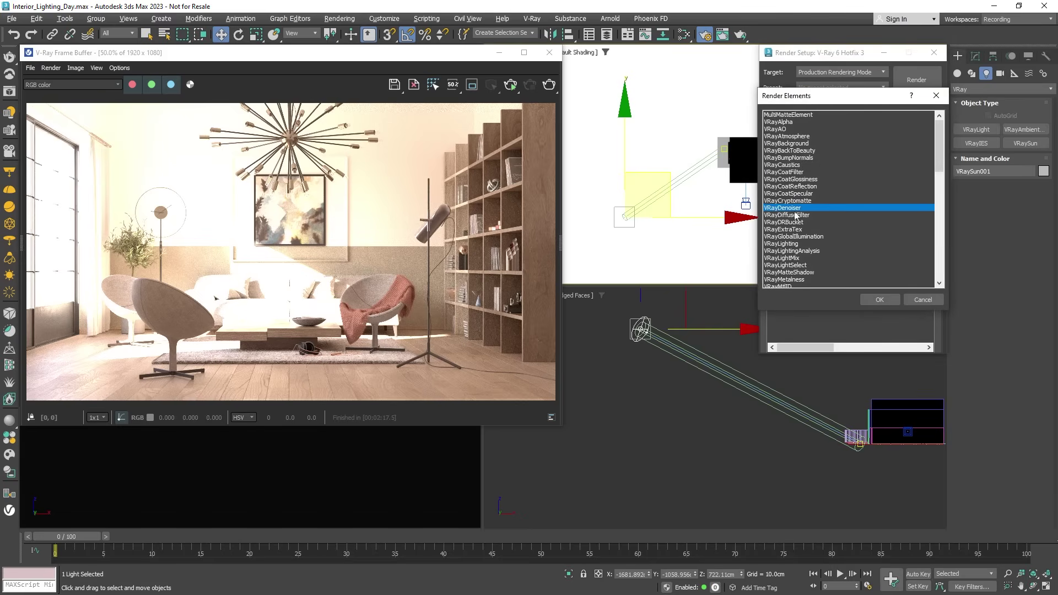
left_click(879, 300)
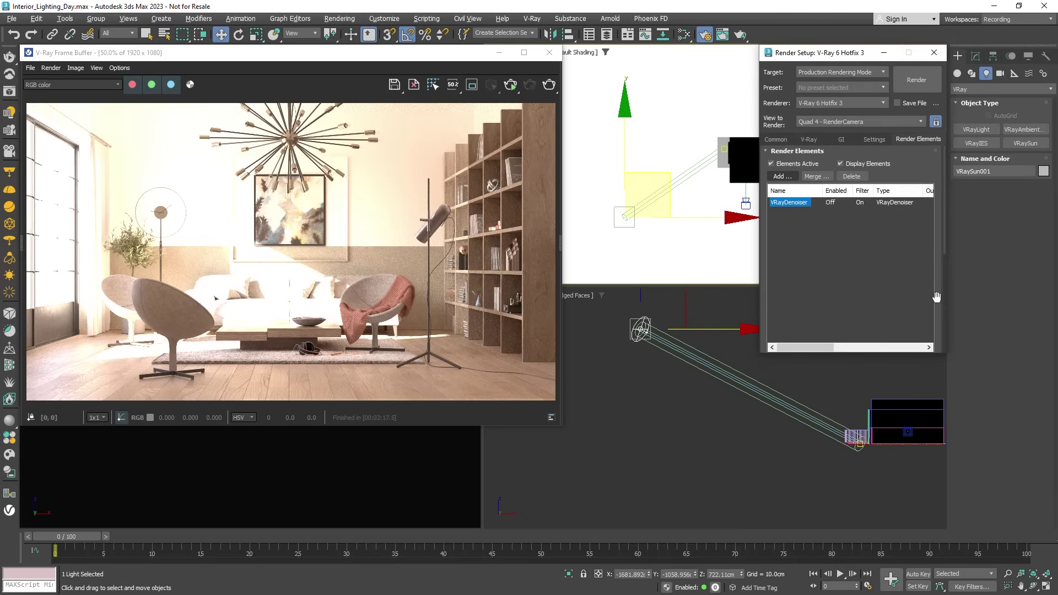
- Set the VRayDenoiser's denoising engine to Intel Open Image Denoise
left_click_drag(941, 302, 948, 130)
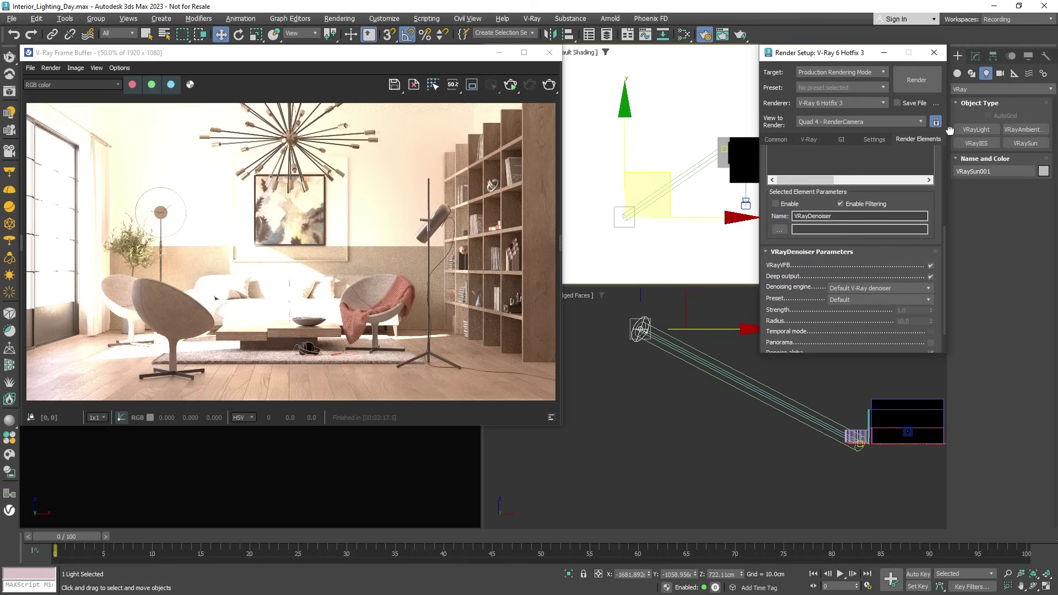
left_click(930, 288)
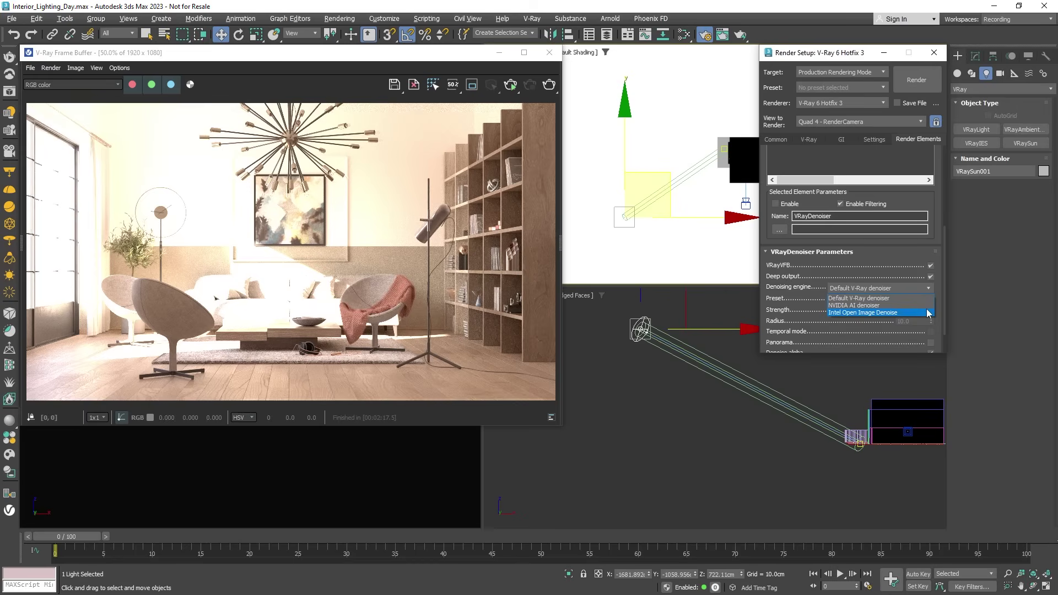
left_click(928, 312)
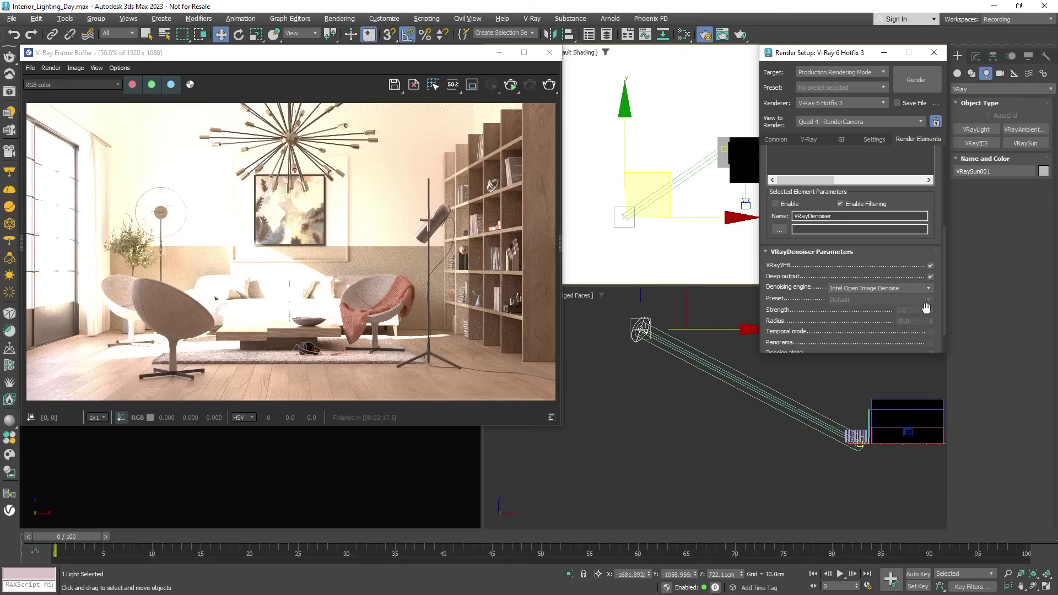
- Raise the post effects rate in V-Ray's System settings and close the render setup
left_click(874, 139)
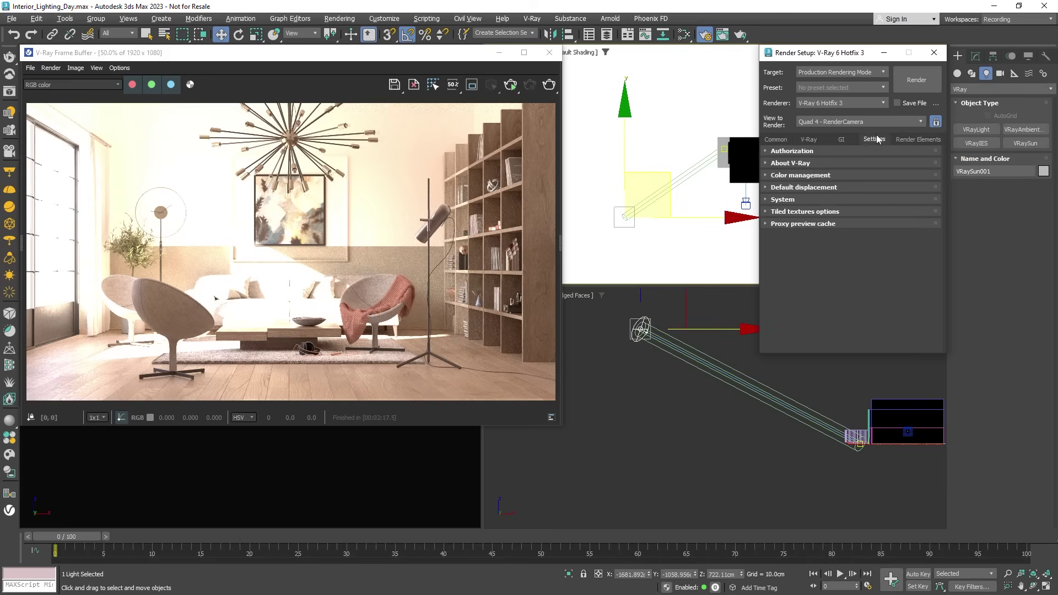
left_click(778, 199)
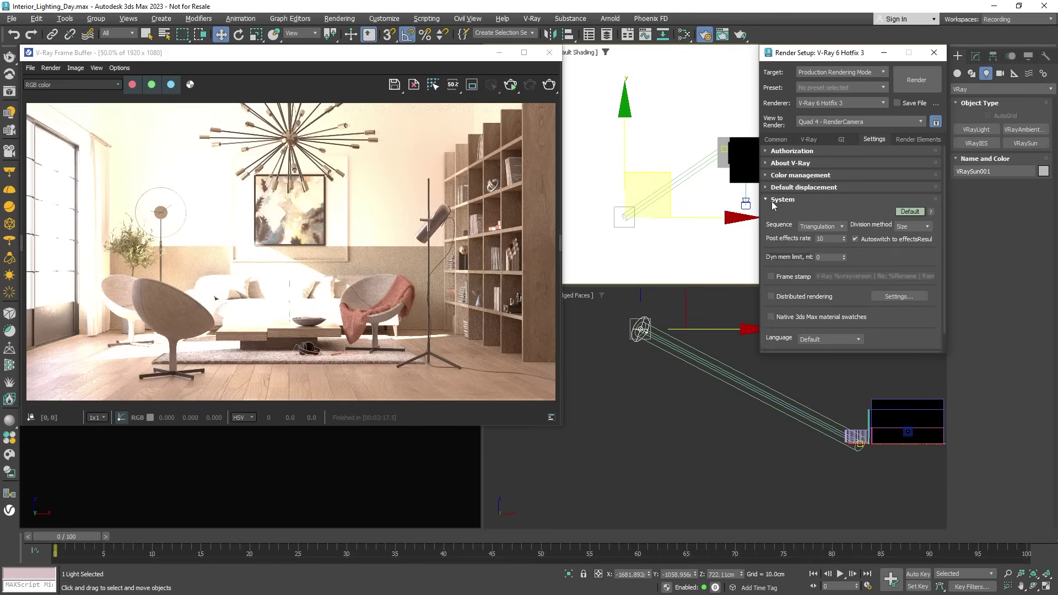
left_click_drag(844, 238, 852, 171)
left_click(886, 54)
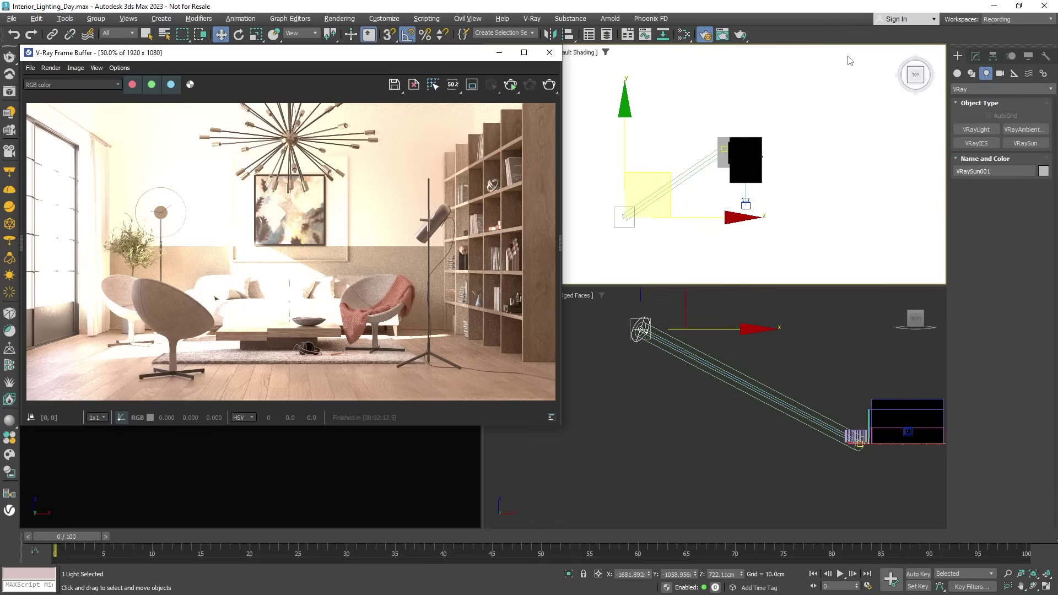
- Start the interactive render and check the available render resolution scales
left_click(517, 87)
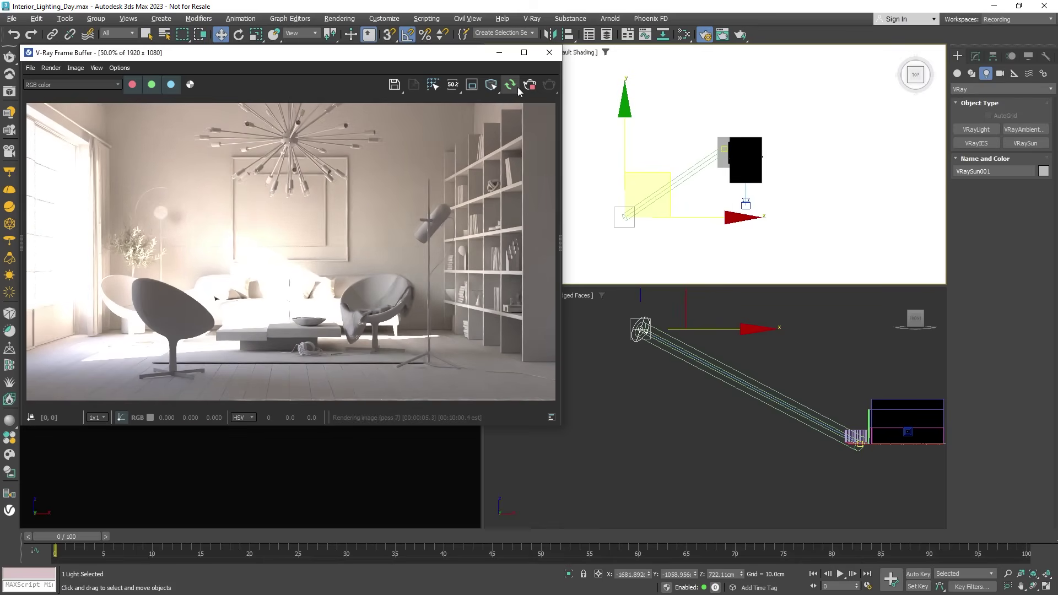
left_click(451, 86)
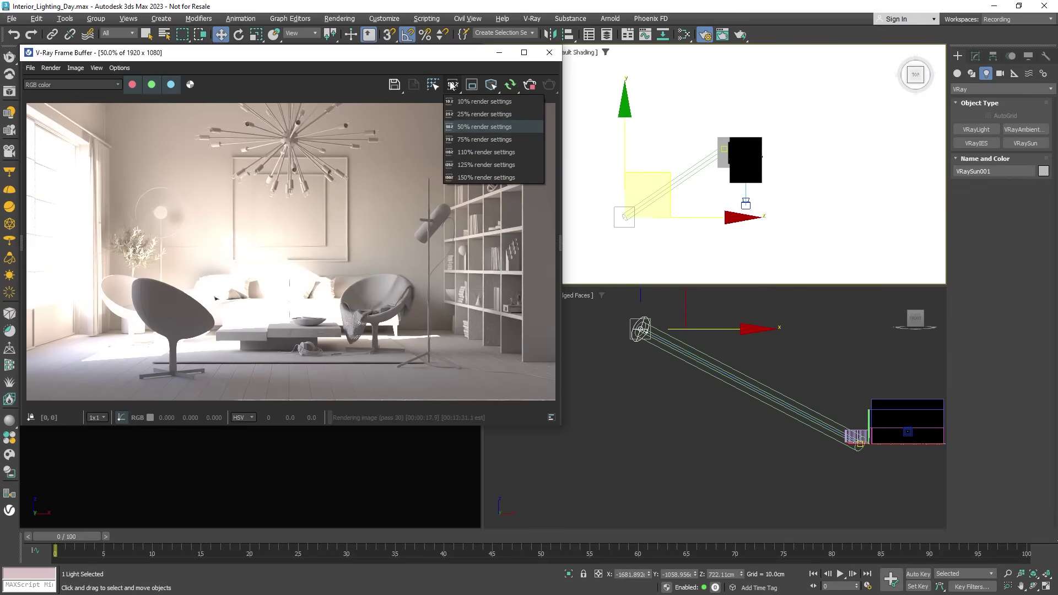
left_click(452, 85)
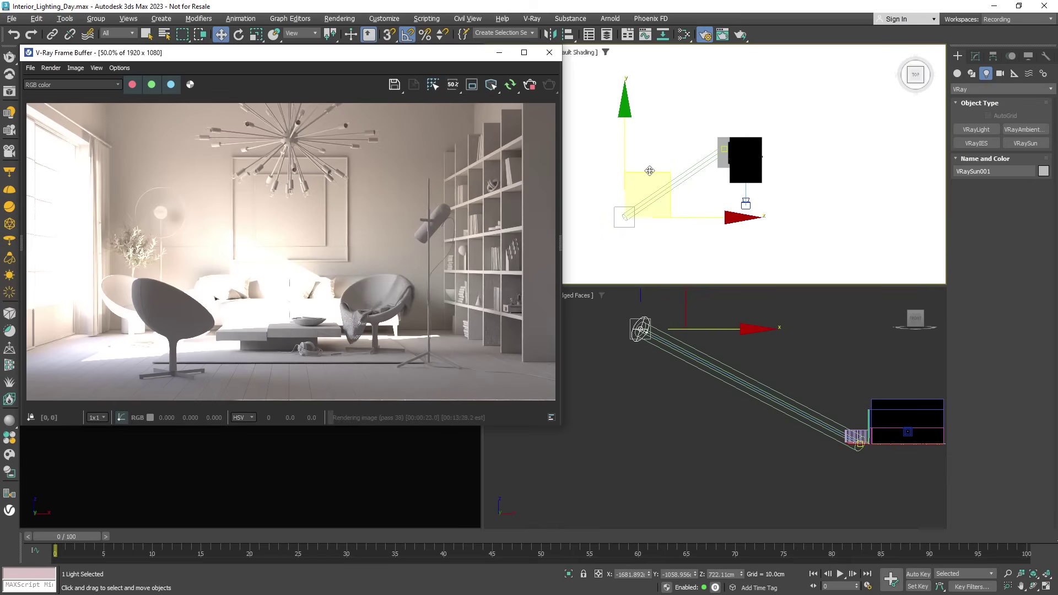
- Move the sun in the top view to about X -1696 cm, Y -912 cm, and lower it to about Z 566 cm
left_click_drag(650, 172, 627, 159)
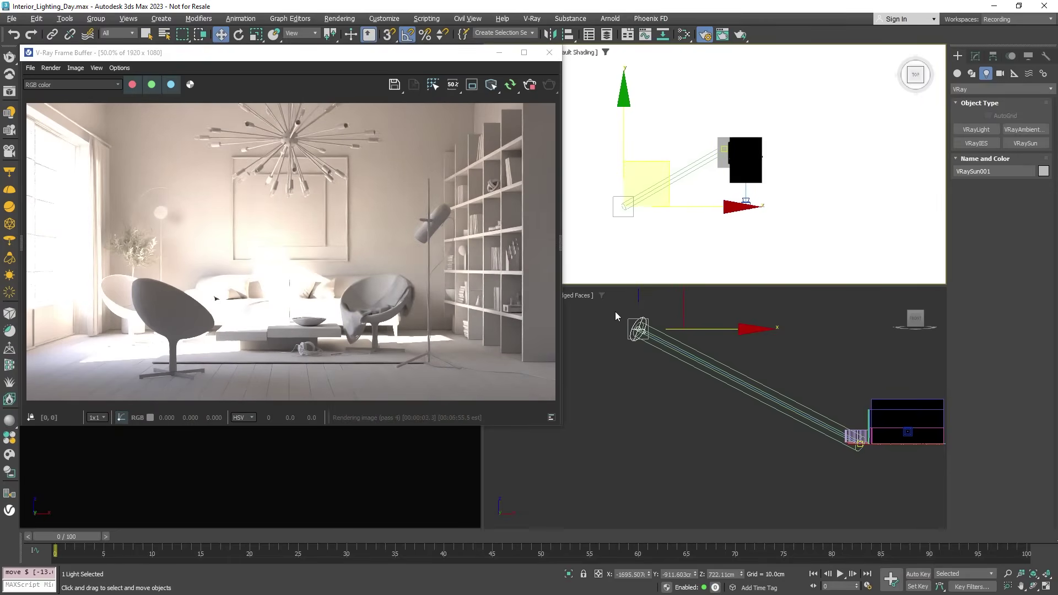
middle_click_drag(614, 322, 615, 366)
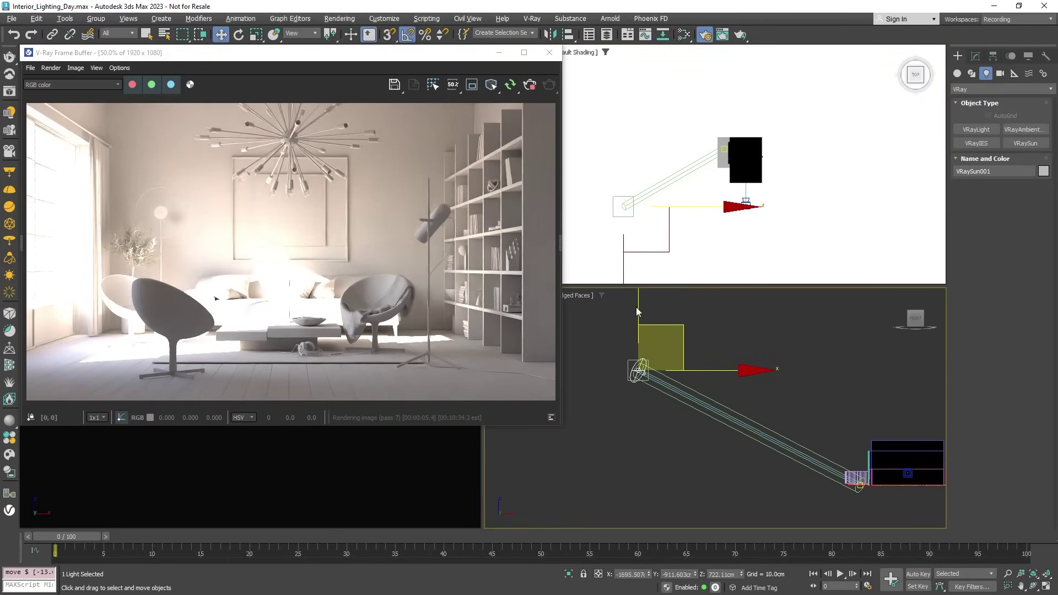
left_click_drag(636, 311, 638, 332)
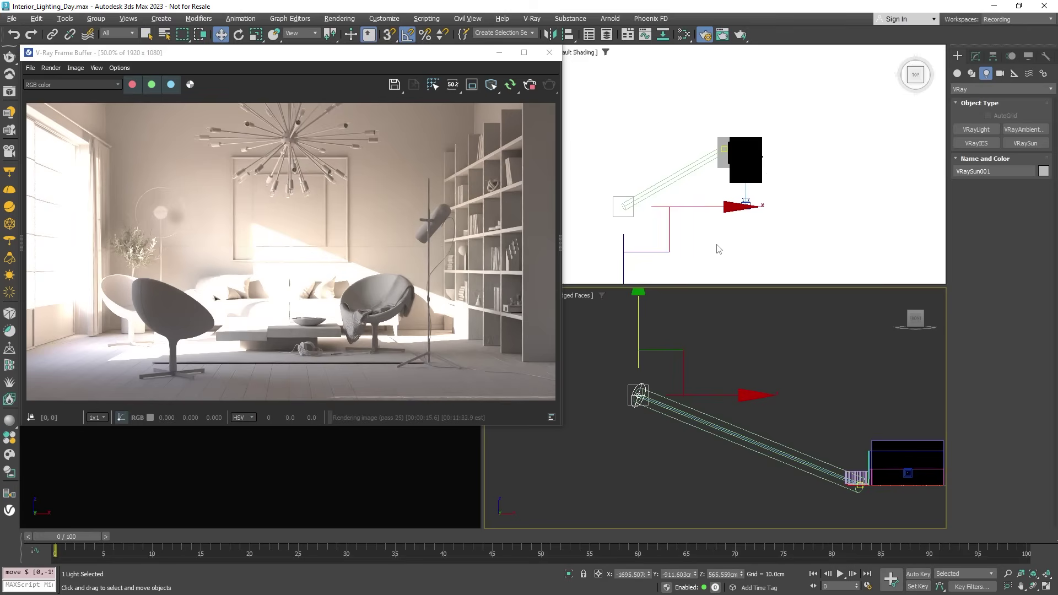
- Select the render camera, check its exposure modes, and set its exposure value to 10
key("q")
left_click(746, 204)
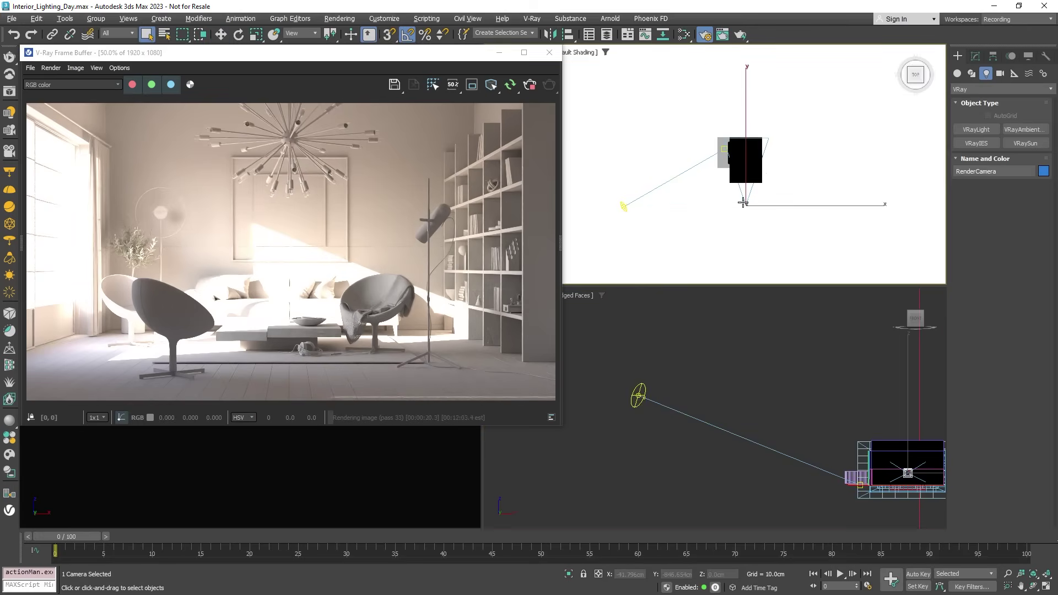
left_click(976, 57)
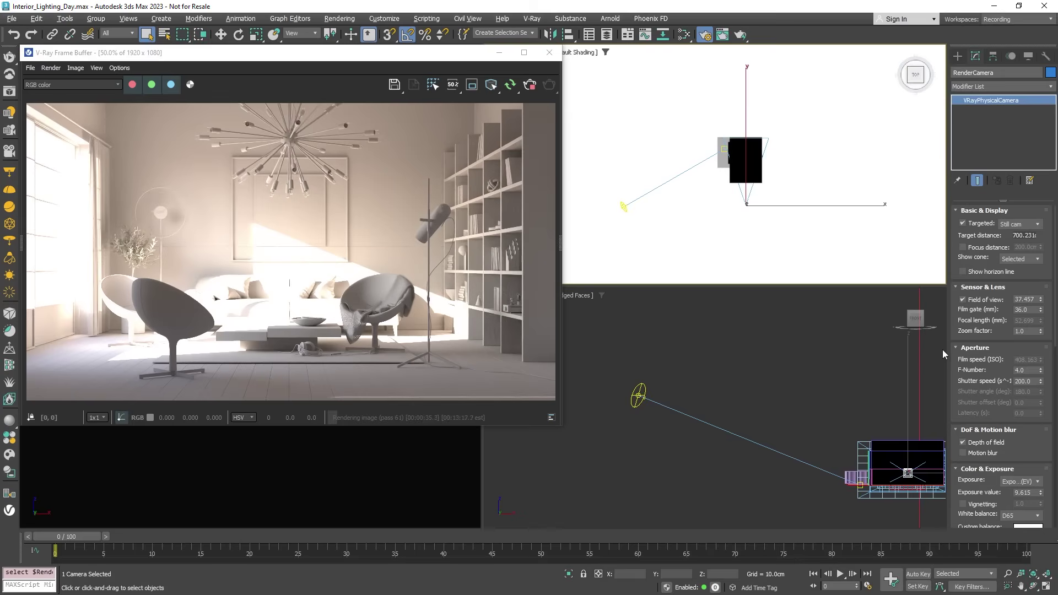
left_click(1012, 482)
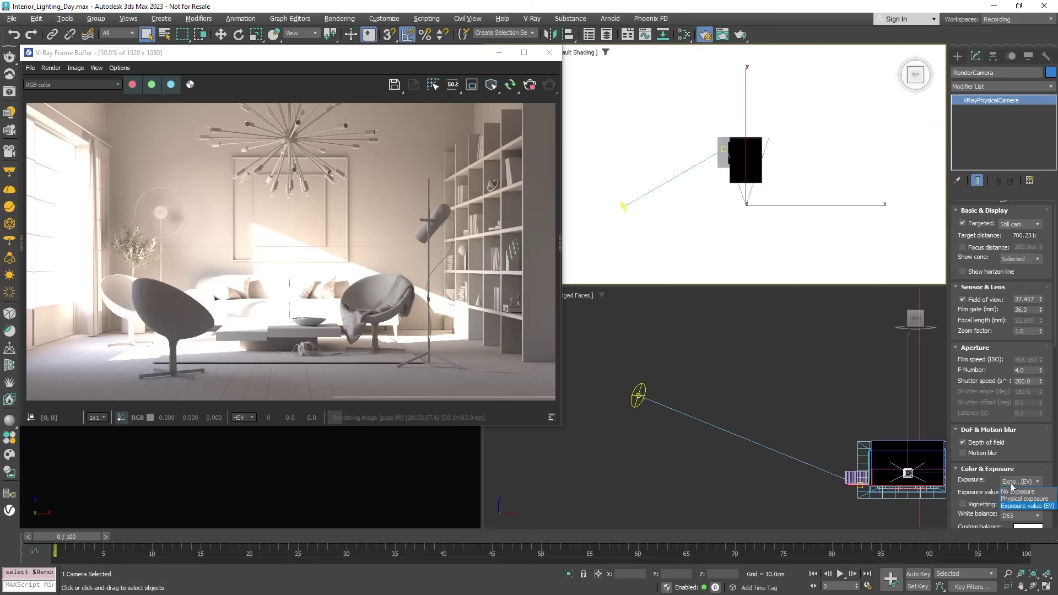
left_click(1011, 483)
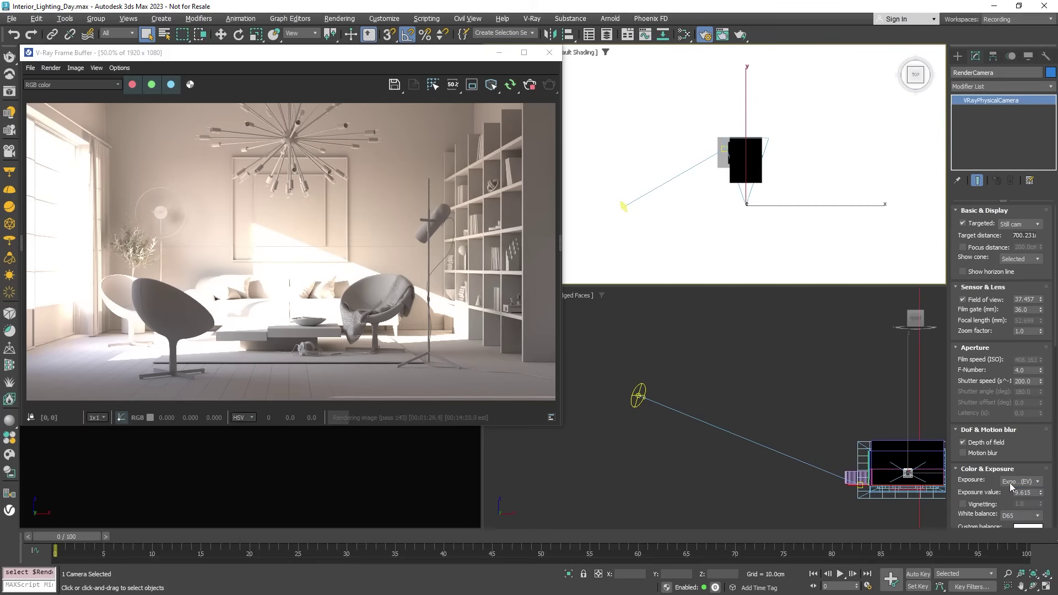
left_click(1027, 493)
type("10.")
key("Return")
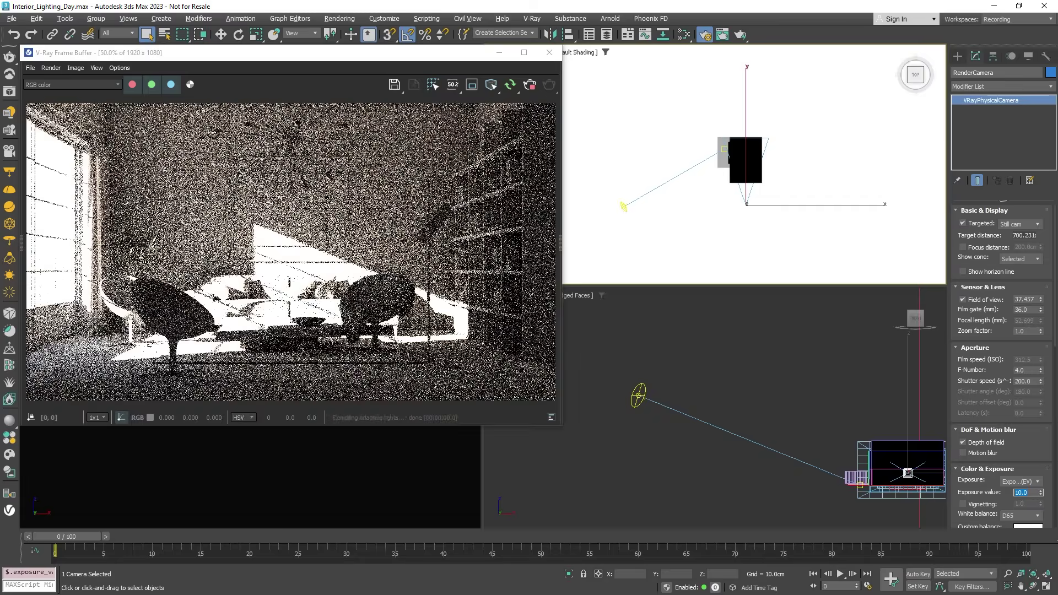
- Try an exposure value of 12 on the render camera and settle on 10.5
type("12")
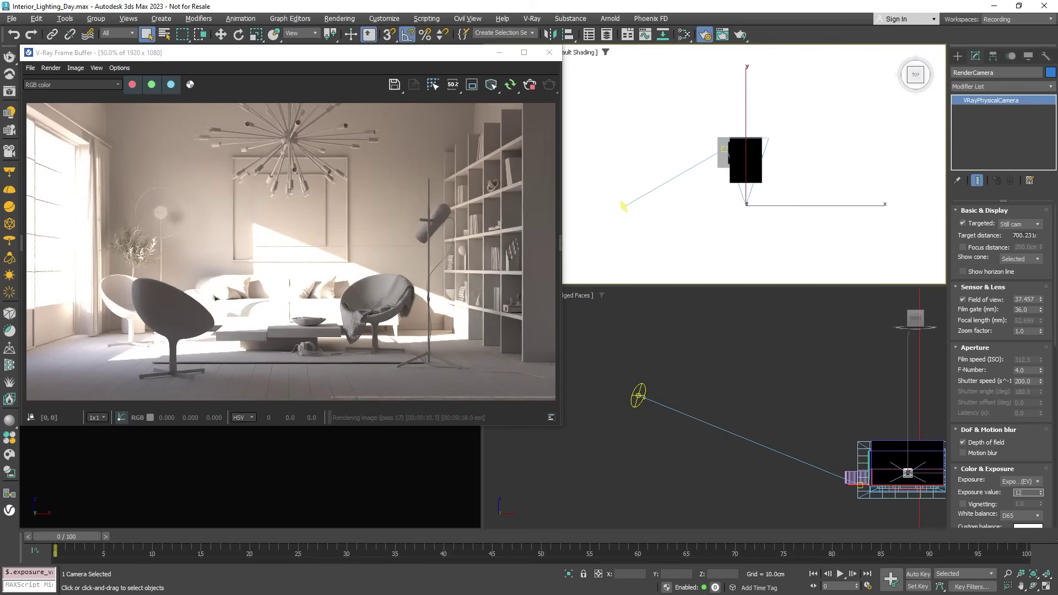
key("Return")
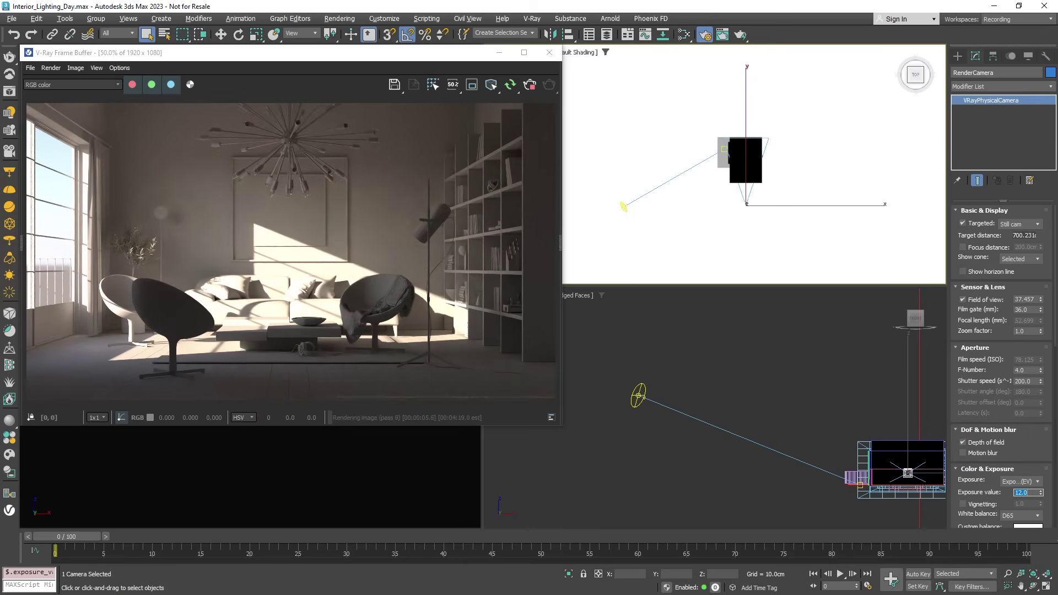
type("1")
key("Return")
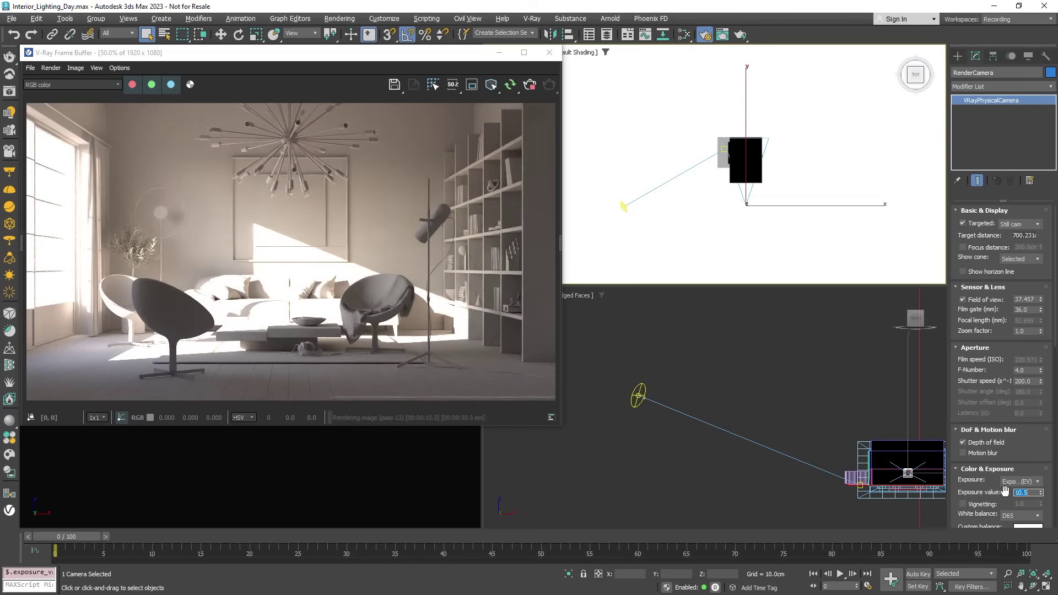
left_click(1006, 492)
- Try auto exposure and auto white balance in V-Ray's render camera settings, turn both off, and close the render setup
key("F10")
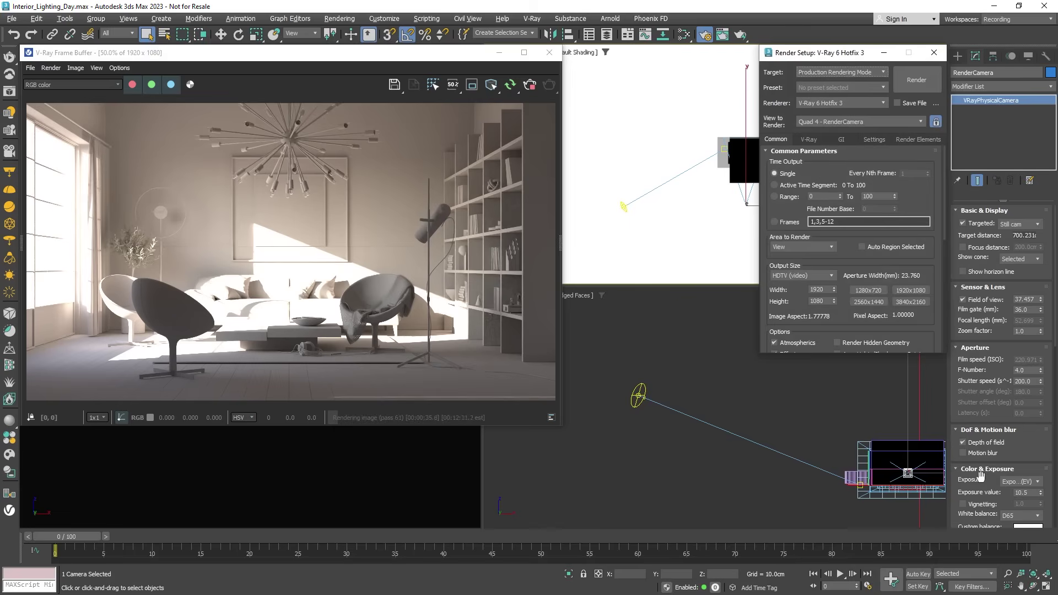
left_click(803, 141)
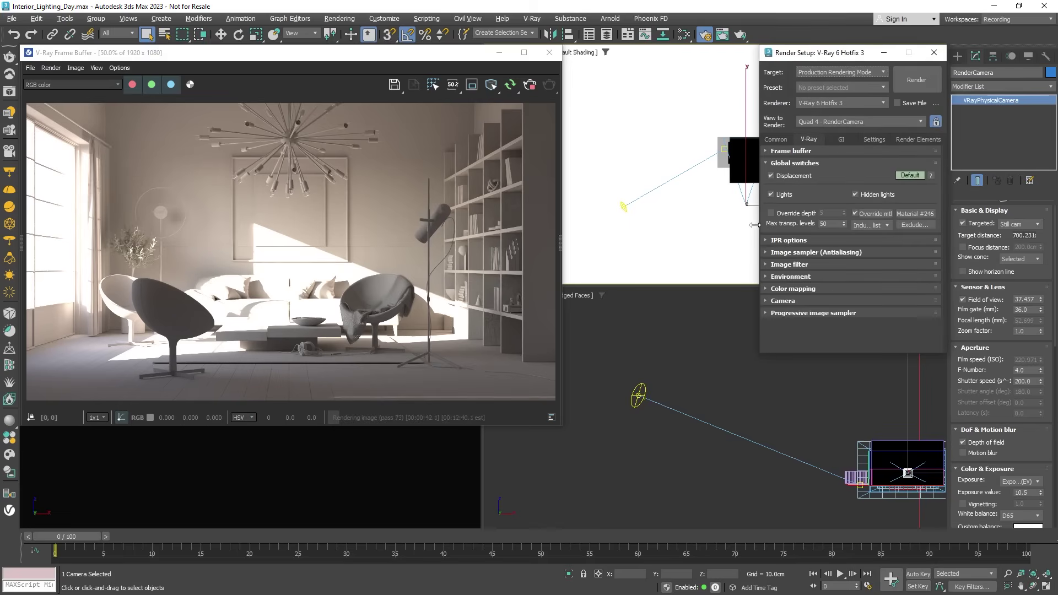
left_click(769, 302)
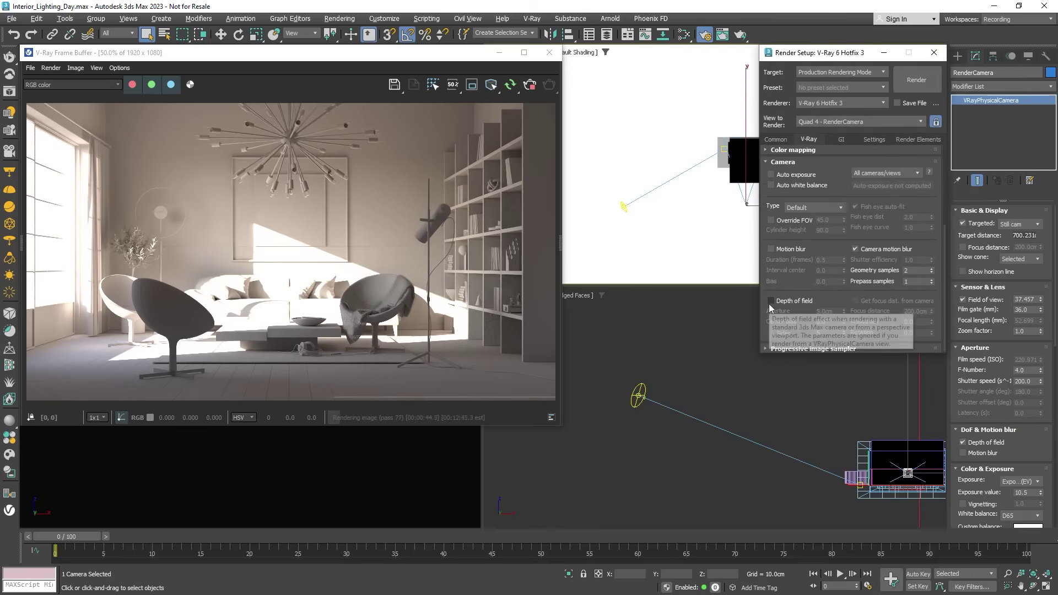
left_click(771, 174)
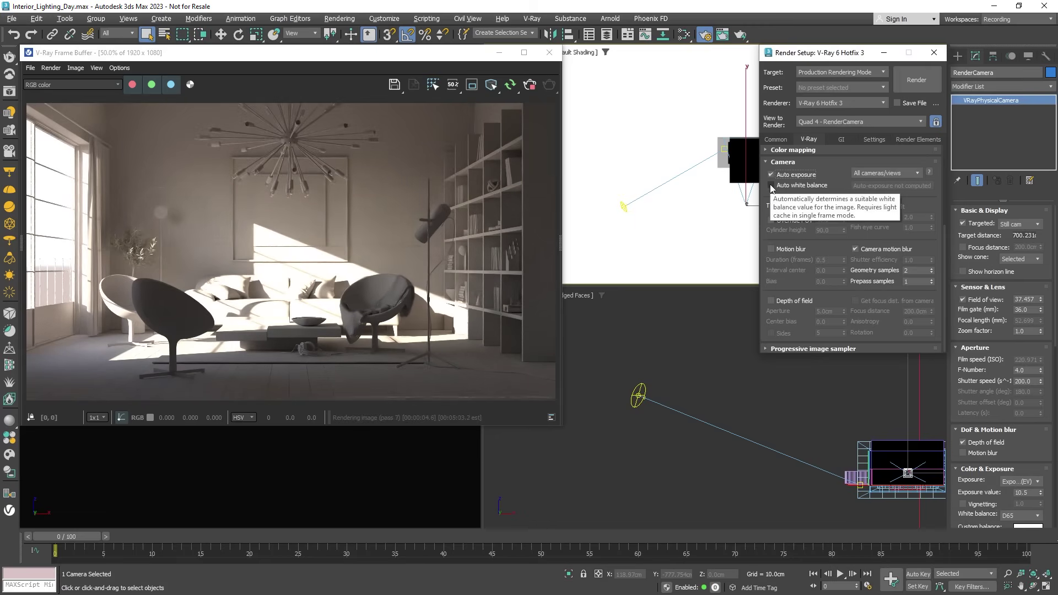
left_click(771, 186)
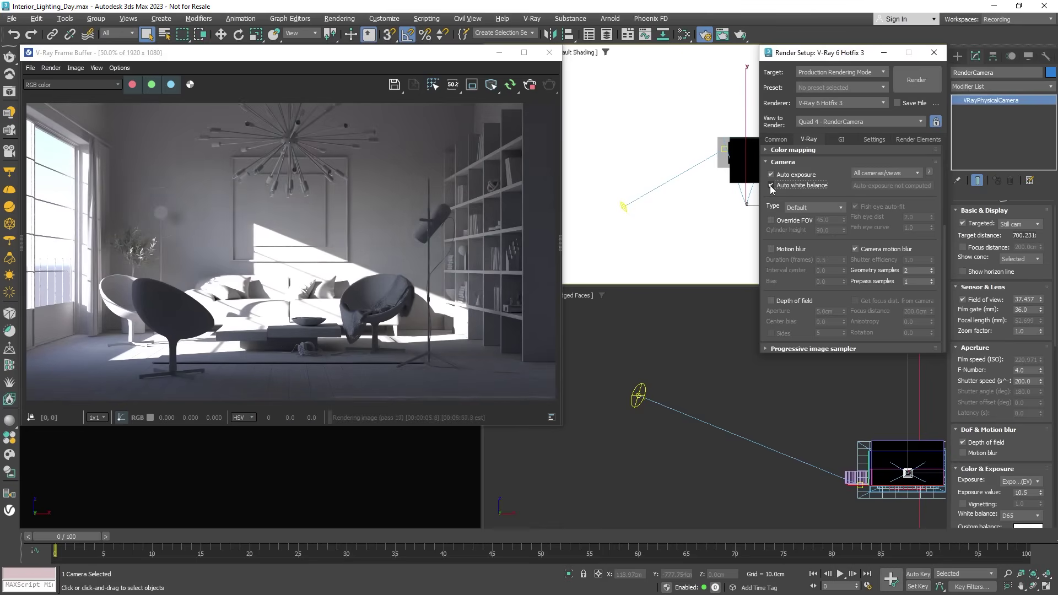
left_click(771, 175)
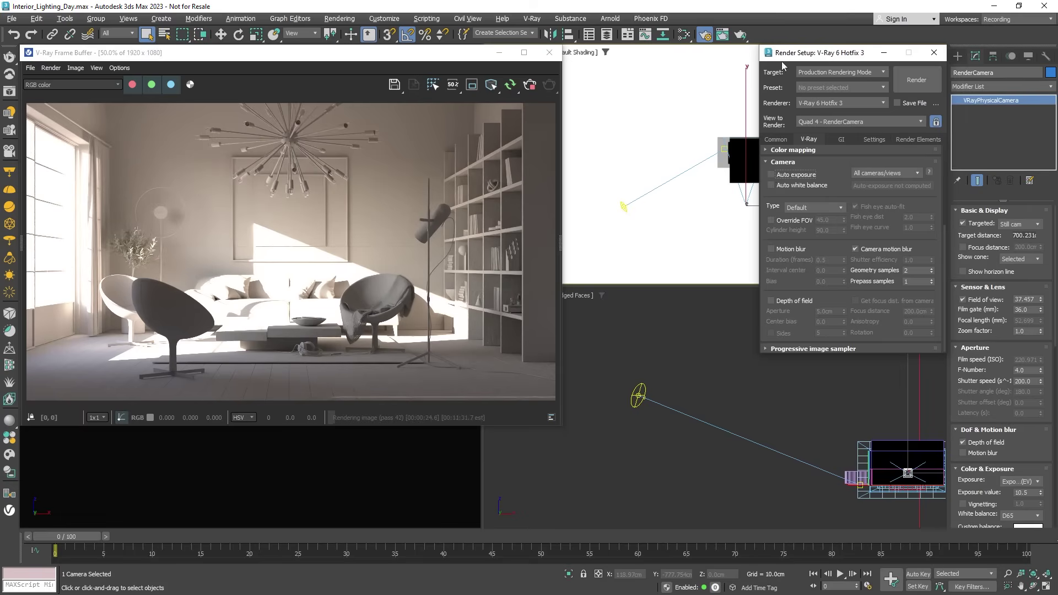
left_click(935, 54)
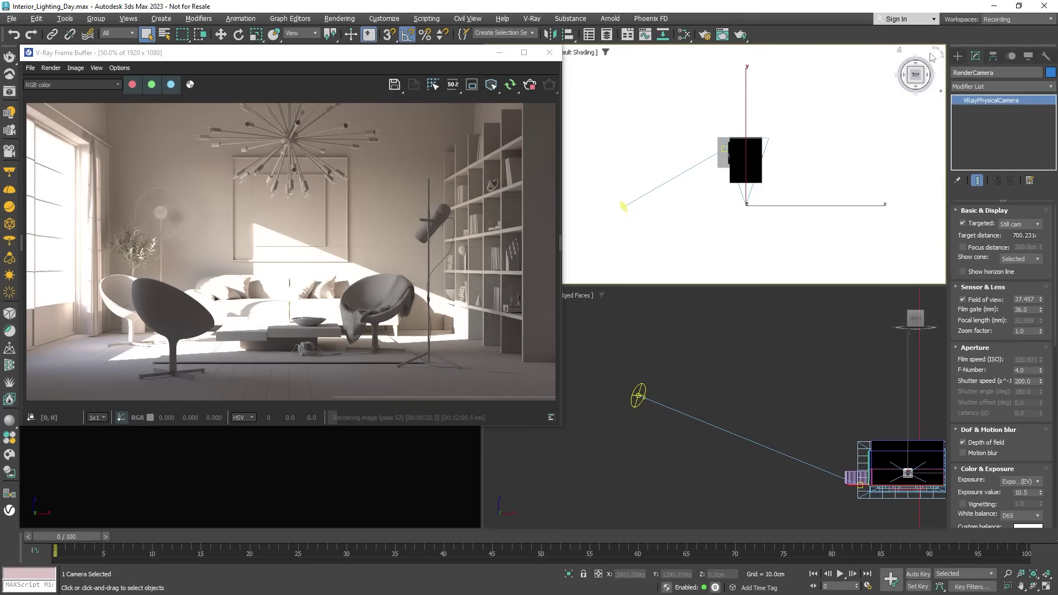
- Select the sun, set its color mode to Override, and set its size multiplier to 5
left_click(623, 207)
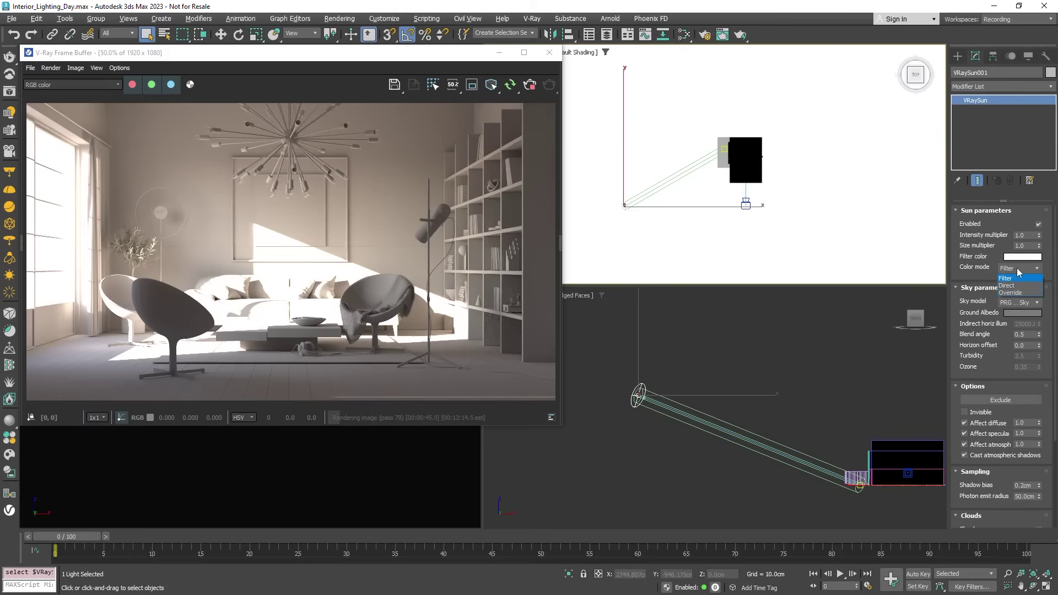
left_click(1014, 292)
double_click(1017, 246)
type("5")
key("Return")
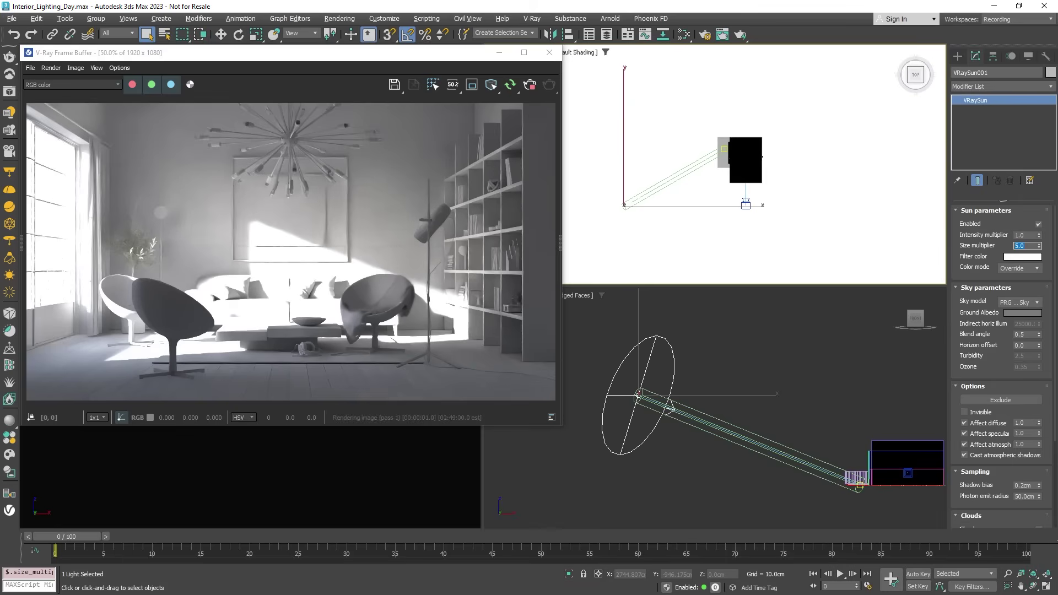
- Try a size multiplier of 20 on the sun and settle on 2
type("20")
key("Return")
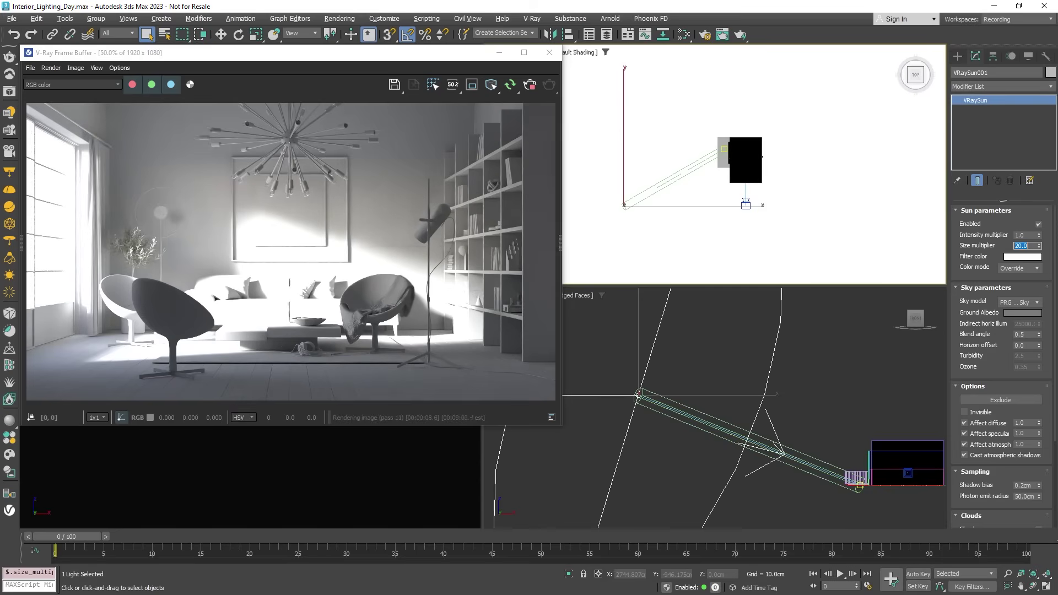
type("2")
key("Return")
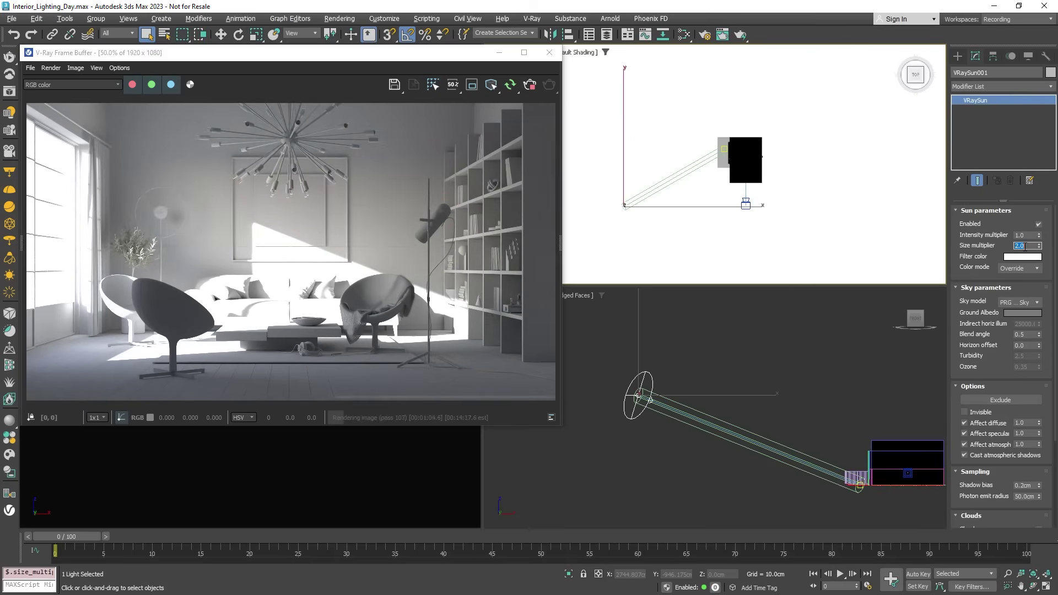
- Expand the frame buffer's layer area and add a Filmic tonemap correction layer to the render
left_click(470, 58)
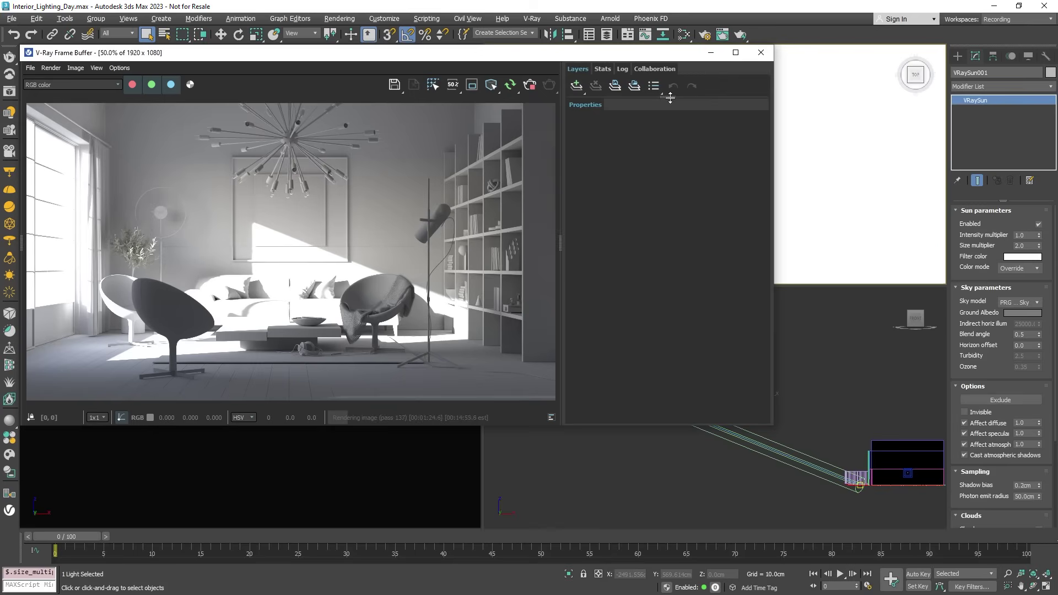
left_click_drag(670, 98, 673, 206)
left_click(576, 86)
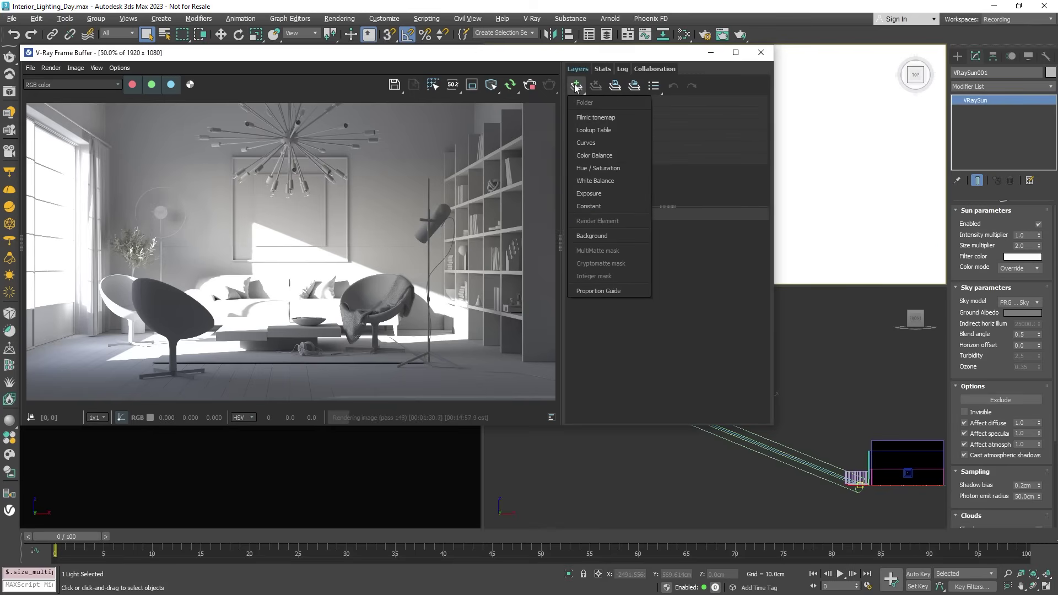
left_click(577, 119)
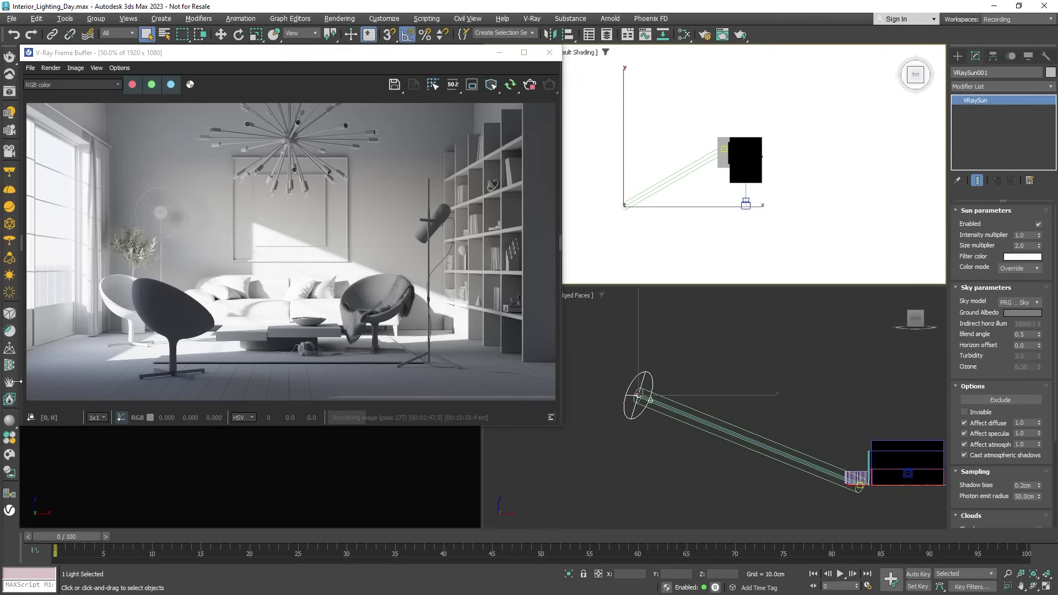
- Search Chaos Cosmos for birch and place the European White Birch 14-18 outside the house in the top view
left_click(10, 455)
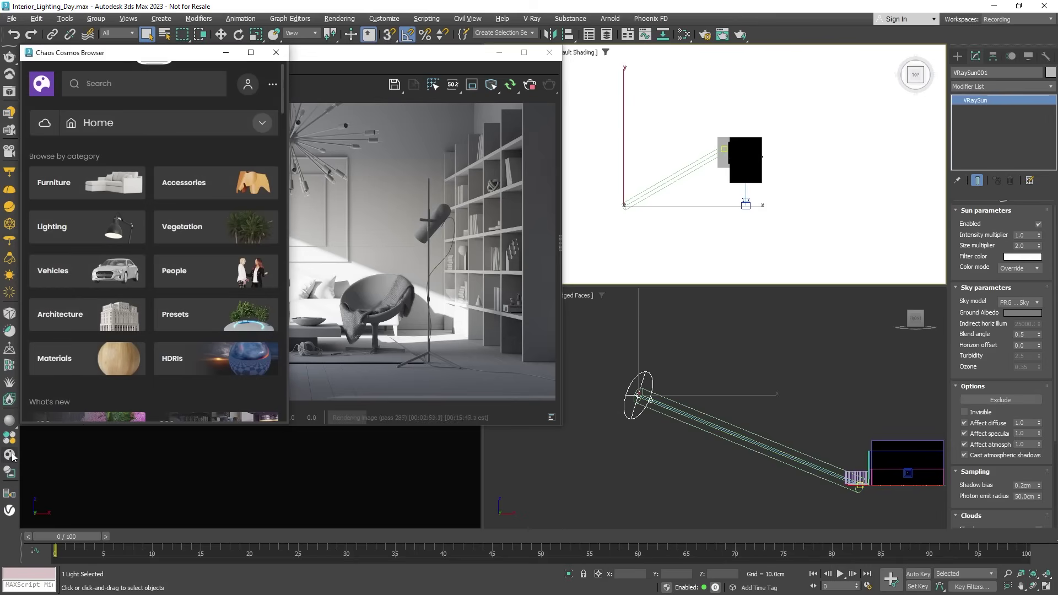
left_click(98, 83)
type("birch")
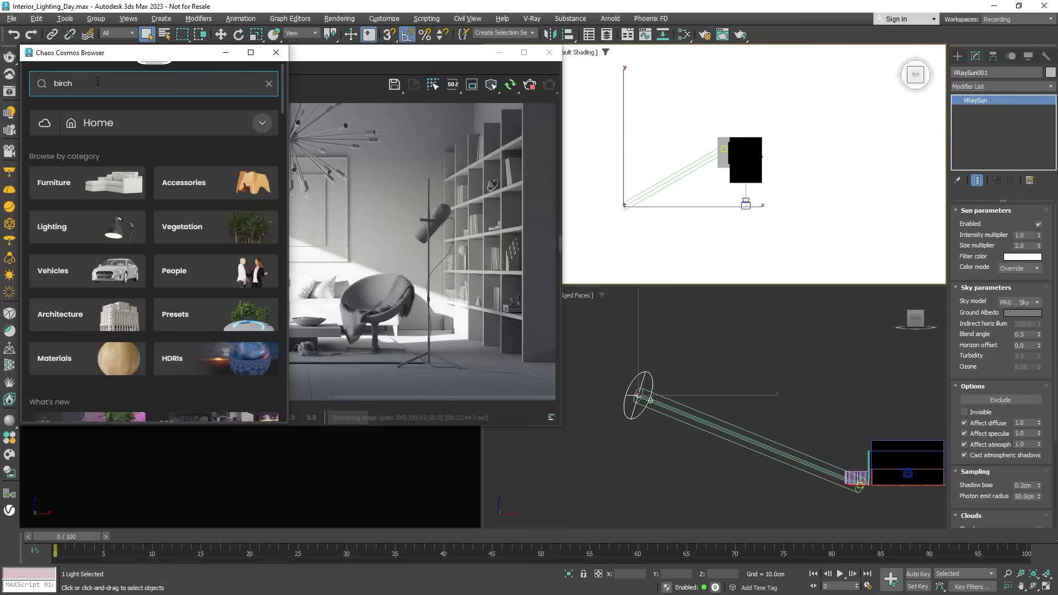
key("Return")
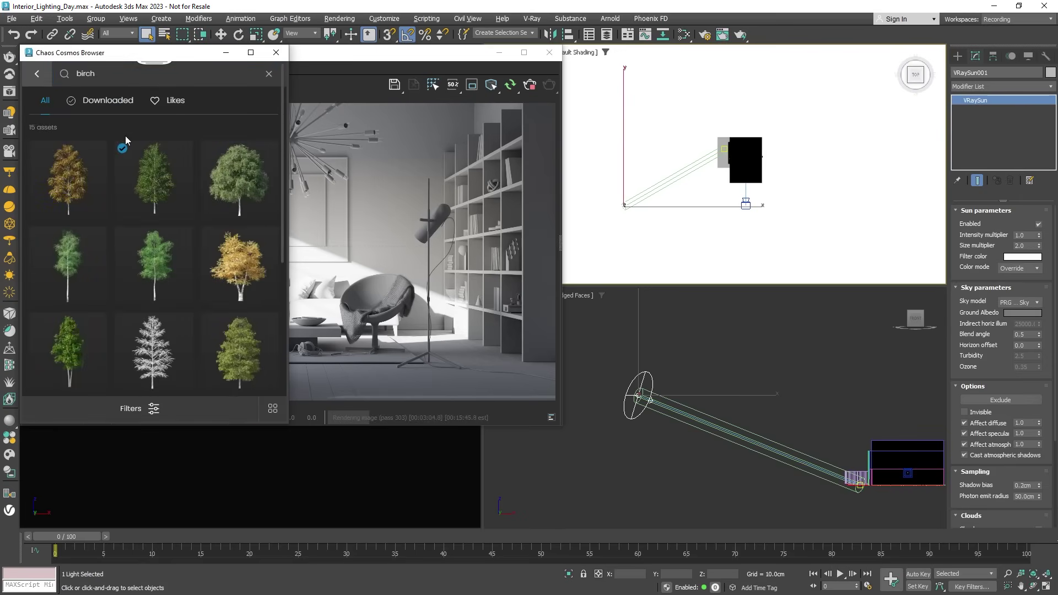
mouse_move(147, 161)
left_click_drag(144, 172, 658, 167)
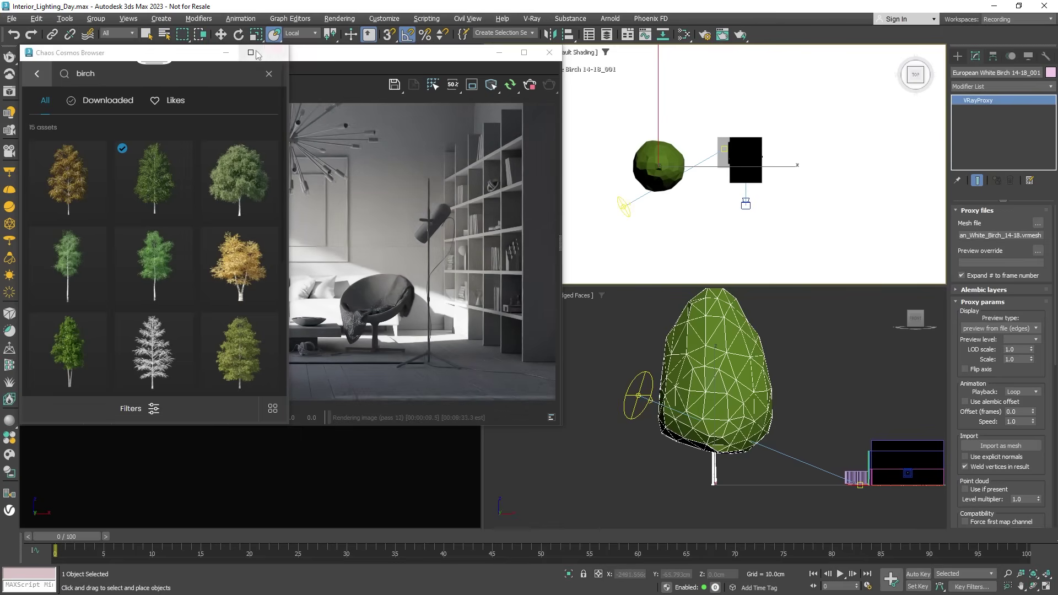
left_click(226, 53)
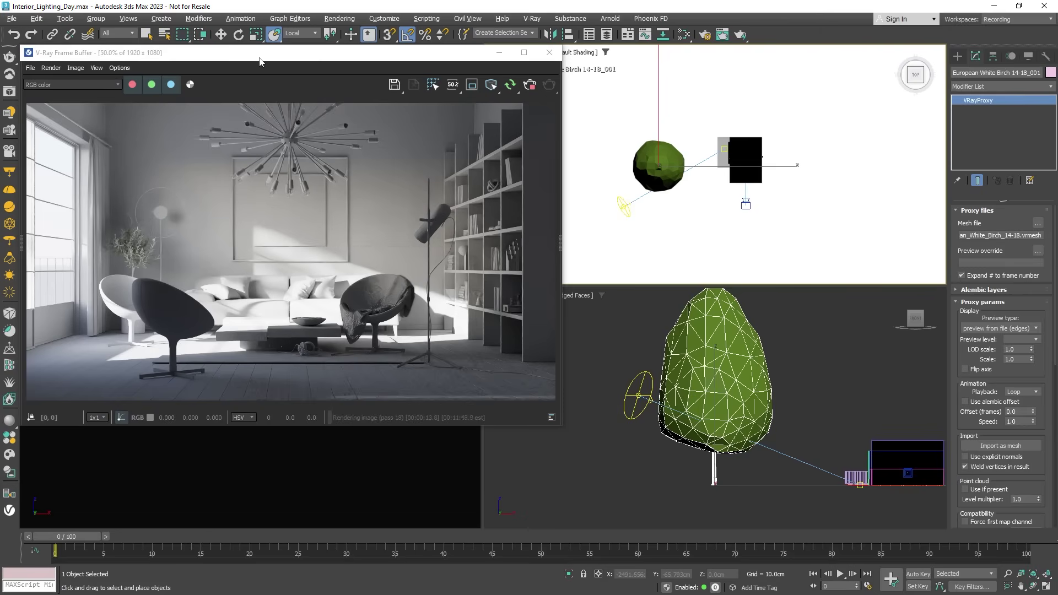
- Move the birch closer to the house, to about X -802, Y -406 cm, and lower it to about Z -68 cm
key("w")
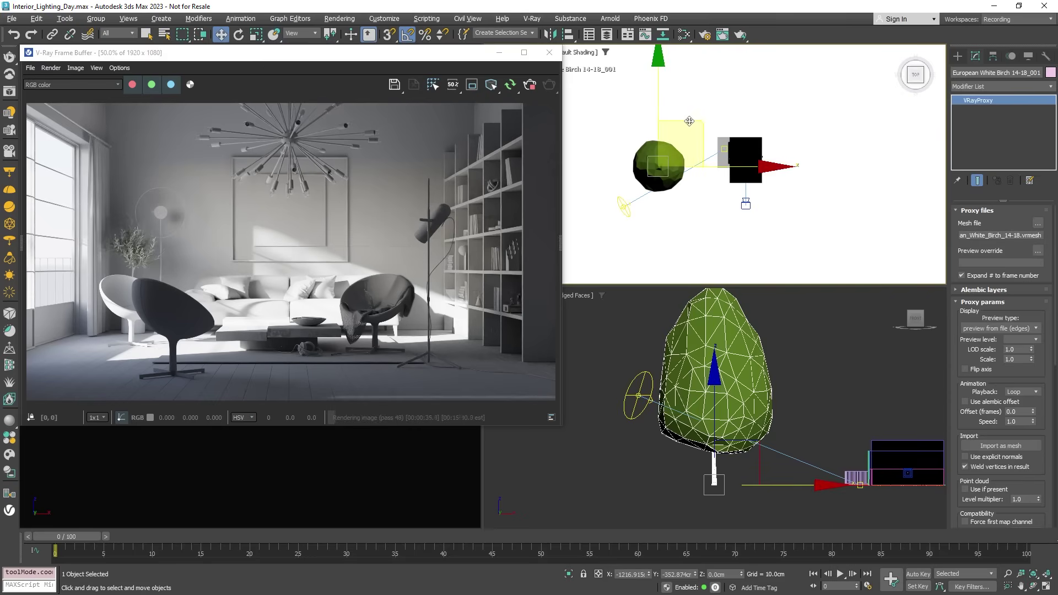
left_click_drag(690, 121, 720, 125)
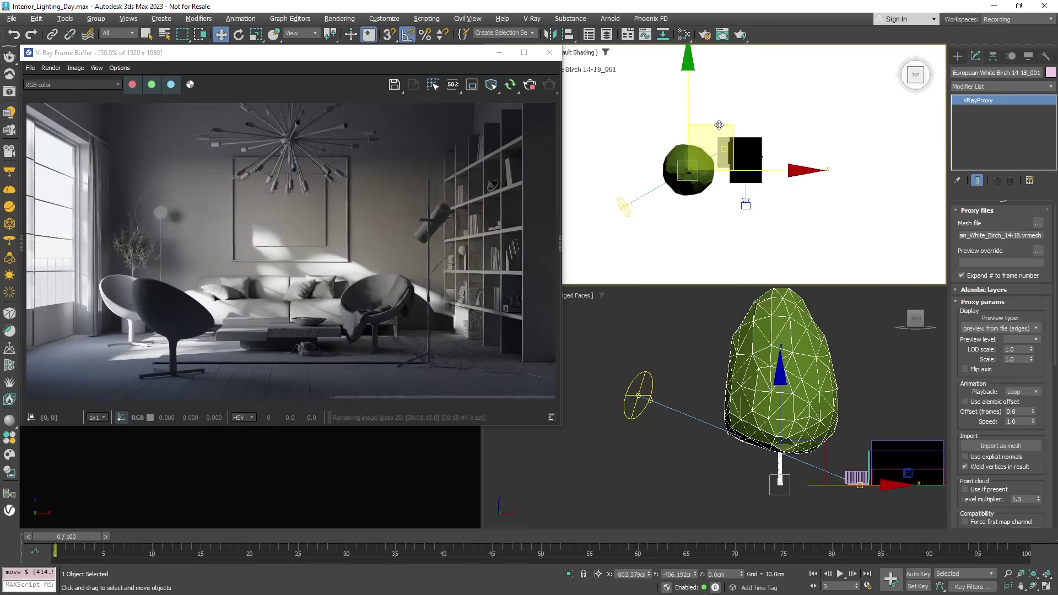
left_click_drag(782, 347, 782, 364)
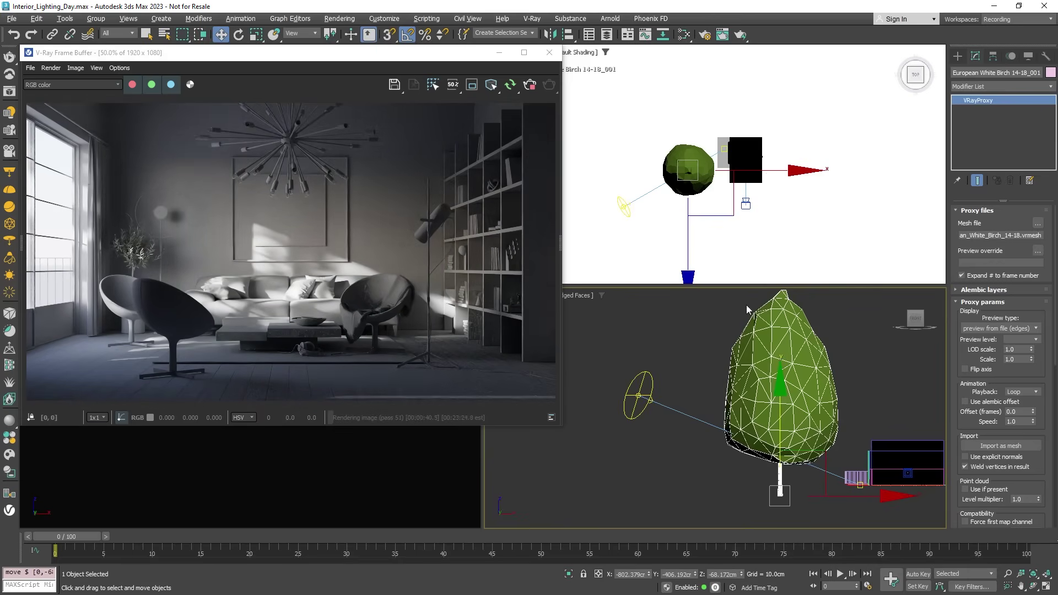
- Clone the birch once, placing the duplicate at about X -1225, Y 1512 cm in the top view
middle_click_drag(731, 164, 739, 168)
scroll(740, 169, "down", 2)
mouse_move(773, 186)
left_mouse_down("shift")
mouse_move(782, 102)
mouse_move(751, 88)
left_mouse_up("shift")
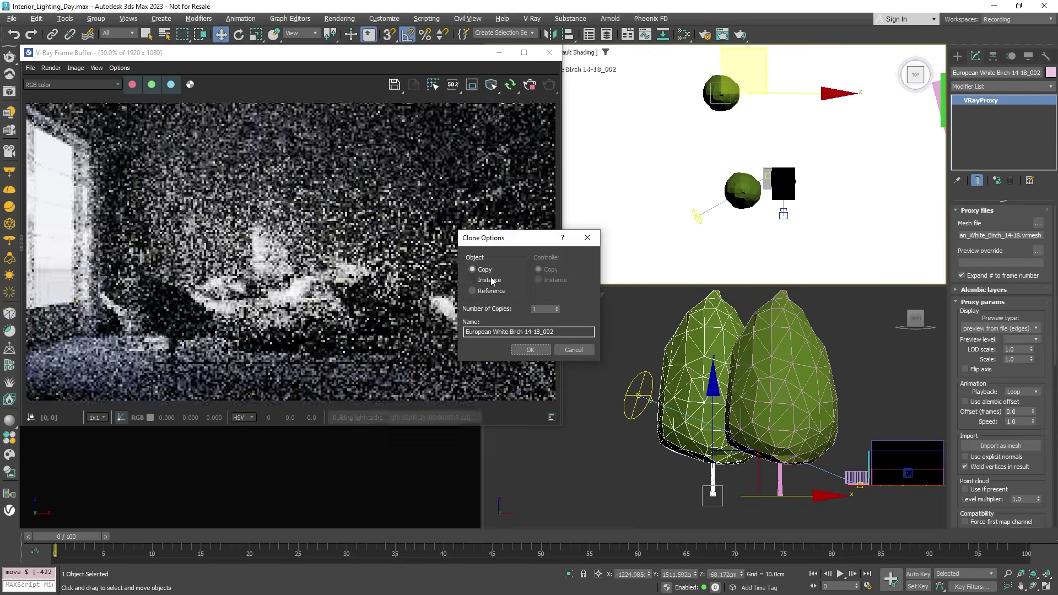
left_click(531, 349)
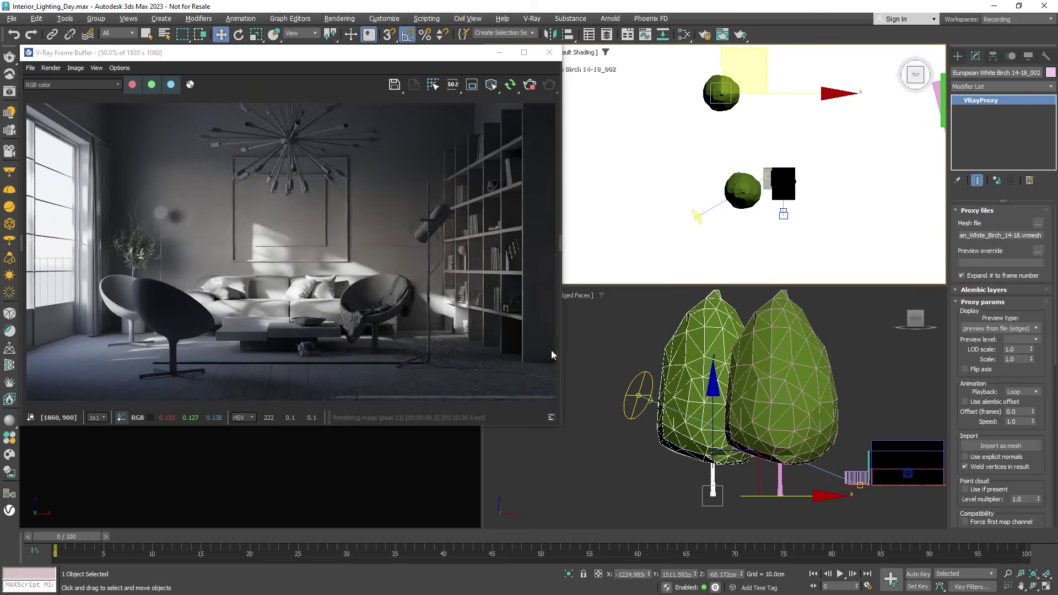
- With the camera view shown, reposition the cloned birch outside the window at about X -889, Y 1987, Z -846 cm
key("c")
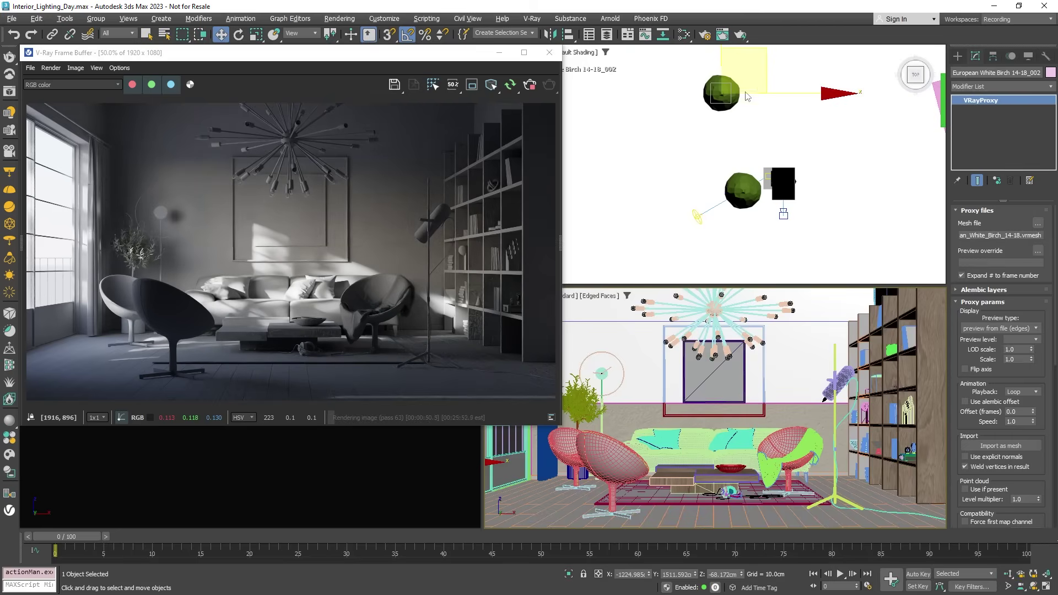
middle_click_drag(776, 87, 788, 126)
left_click_drag(762, 91, 779, 67)
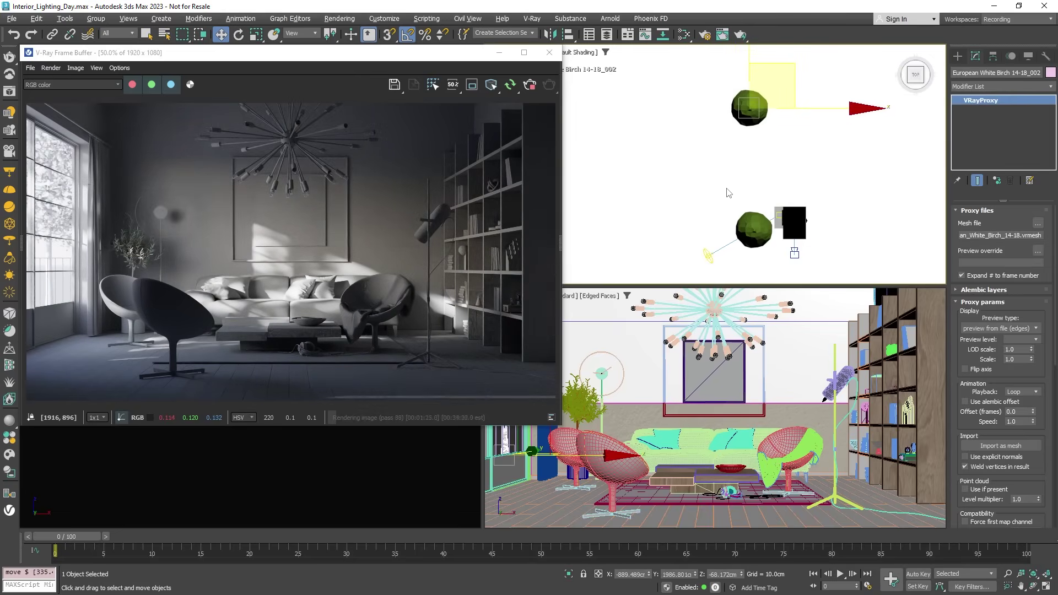
key("f")
left_click_drag(669, 62, 666, 101)
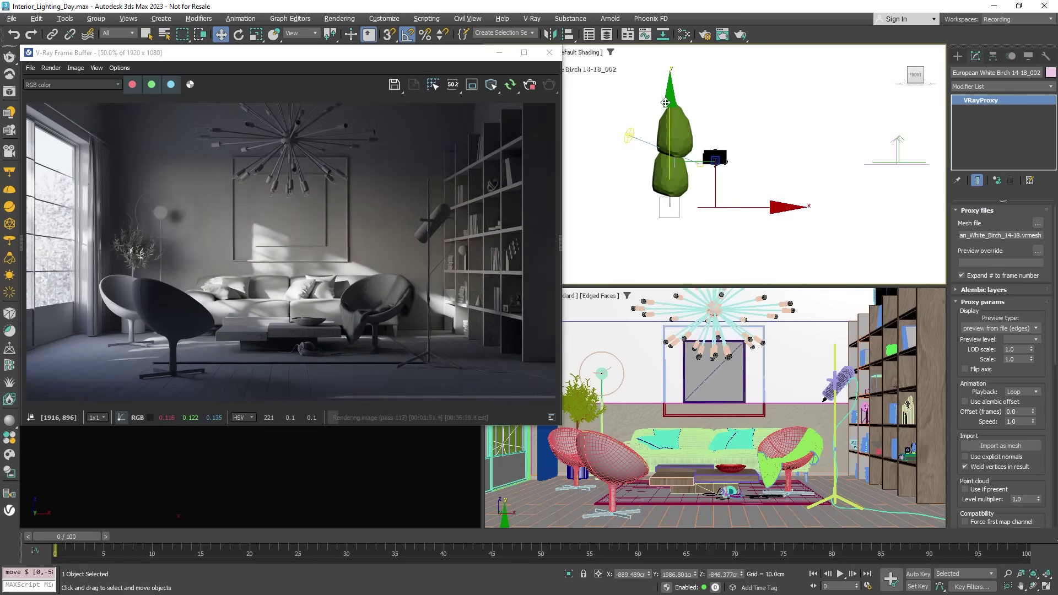
key("q")
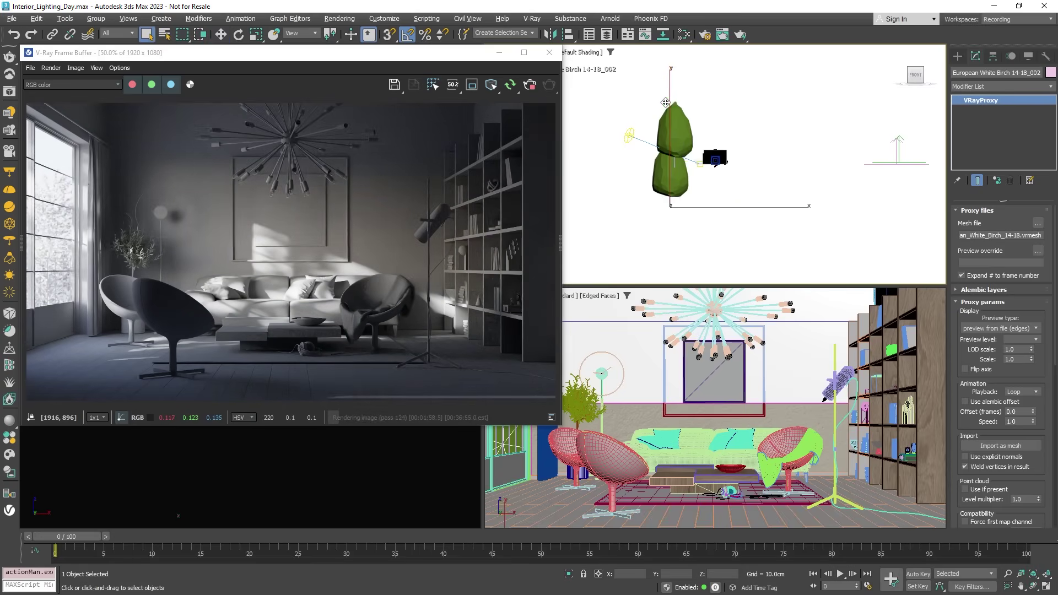
- Enable the floor lamp's VRayIES light, try an intensity value of 3000, and settle on 10000
left_click(823, 401)
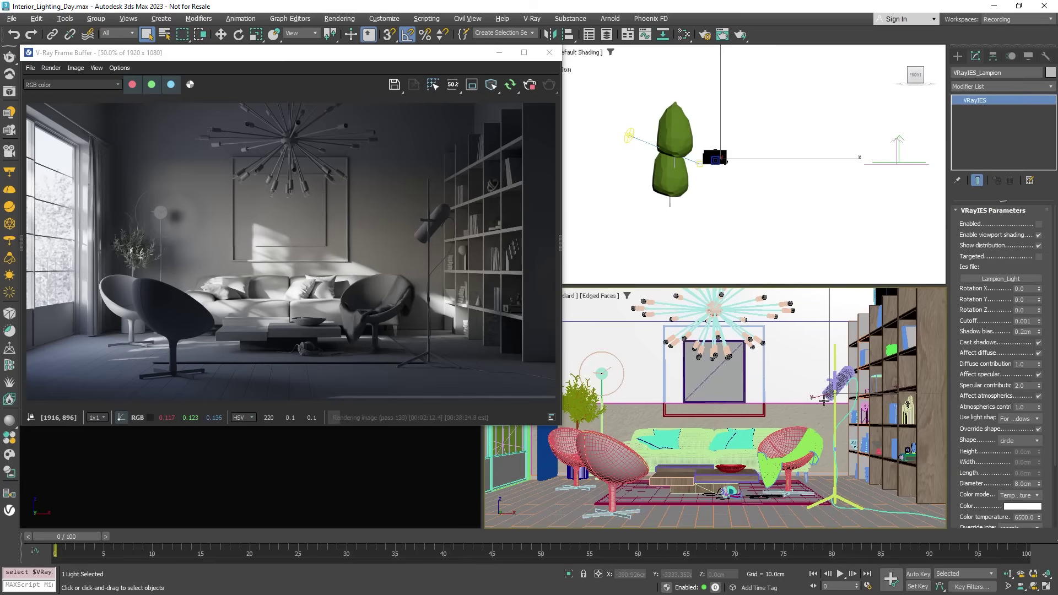
left_click(1038, 225)
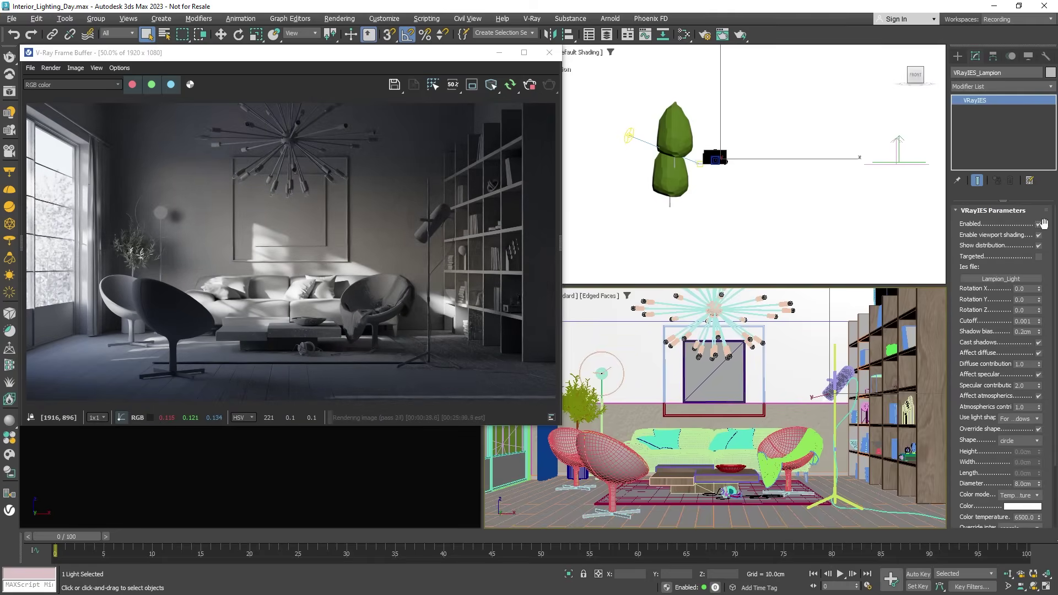
scroll(963, 257, "down", 3)
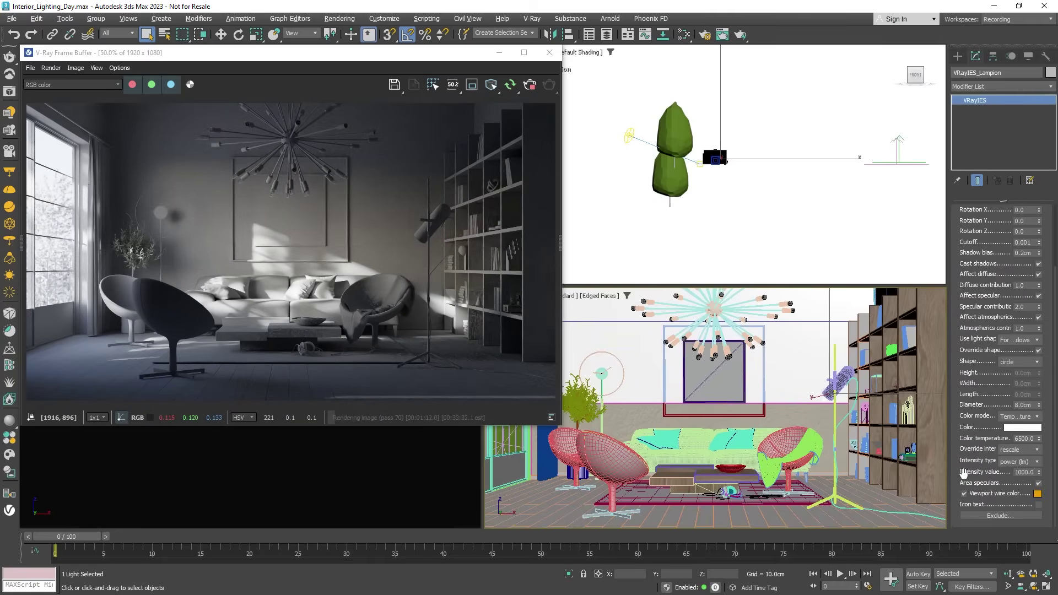
double_click(1024, 473)
type("3000")
key("Return")
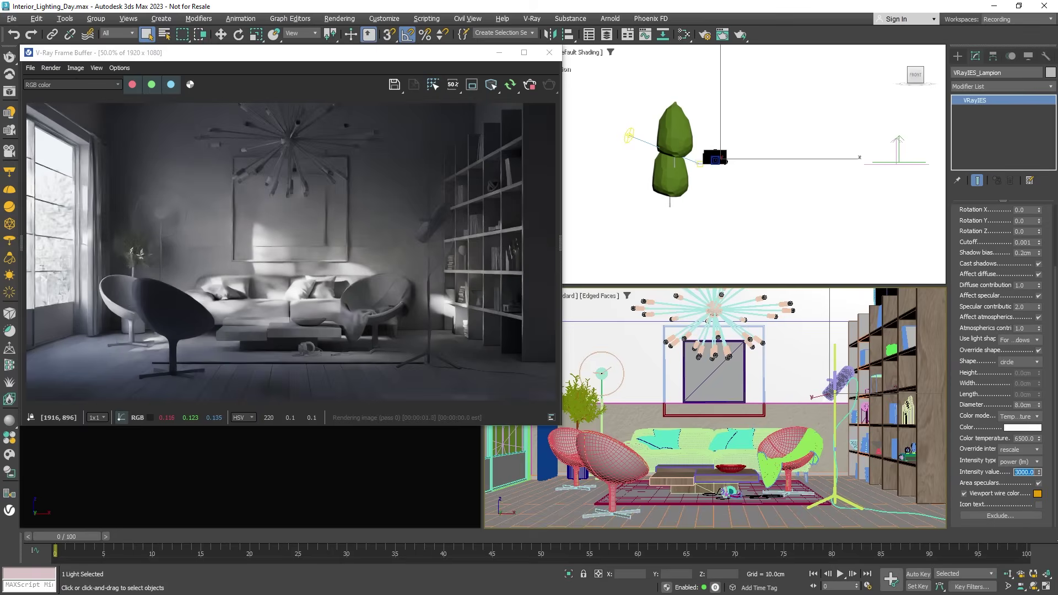
type("10000")
key("Return")
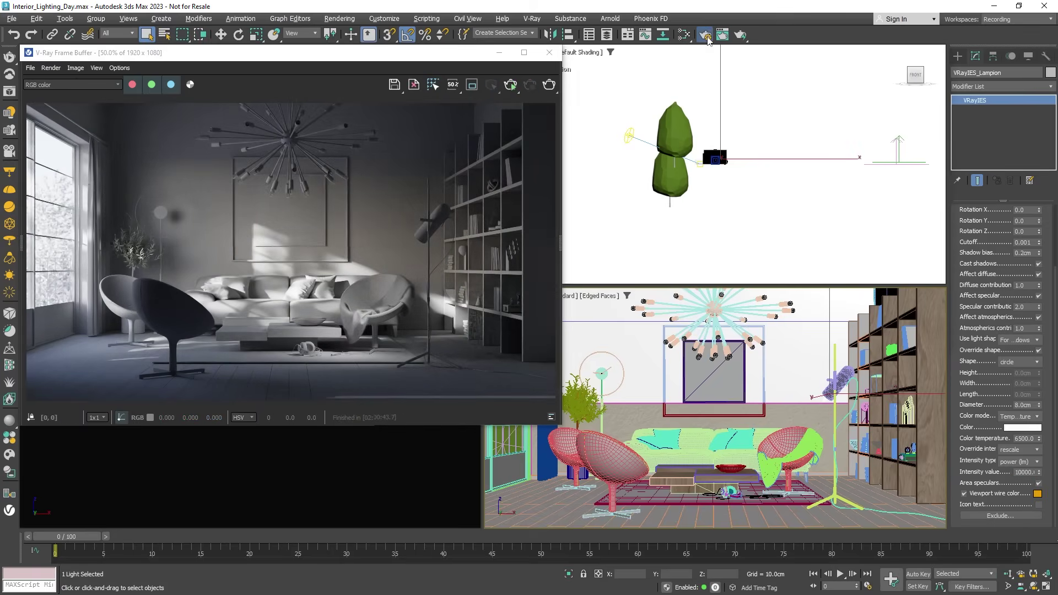
- Turn off the material override in V-Ray's global switches in the render setup
left_click(706, 35)
left_click(782, 140)
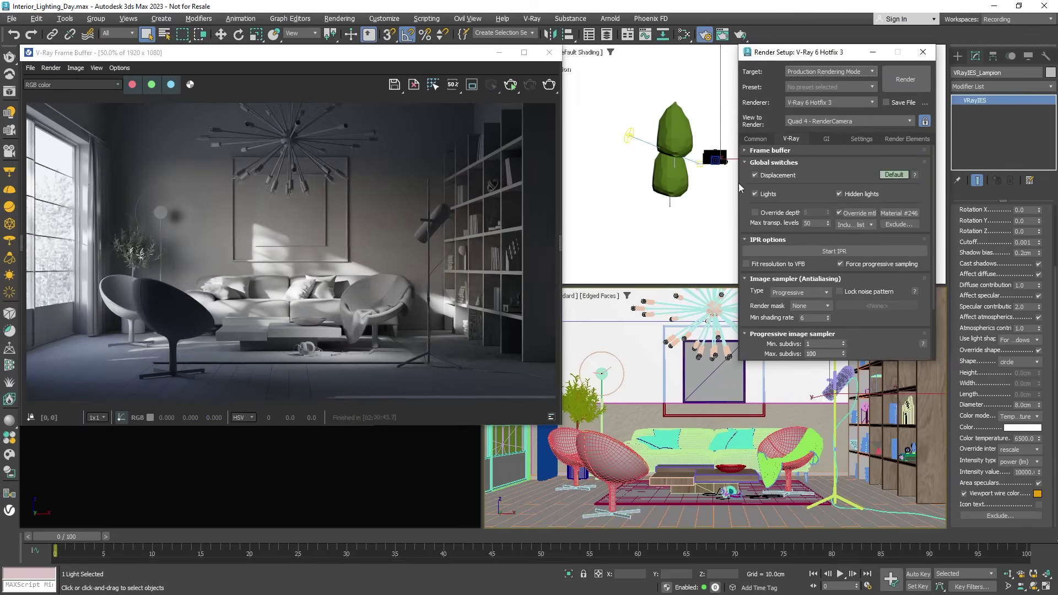
left_click(840, 213)
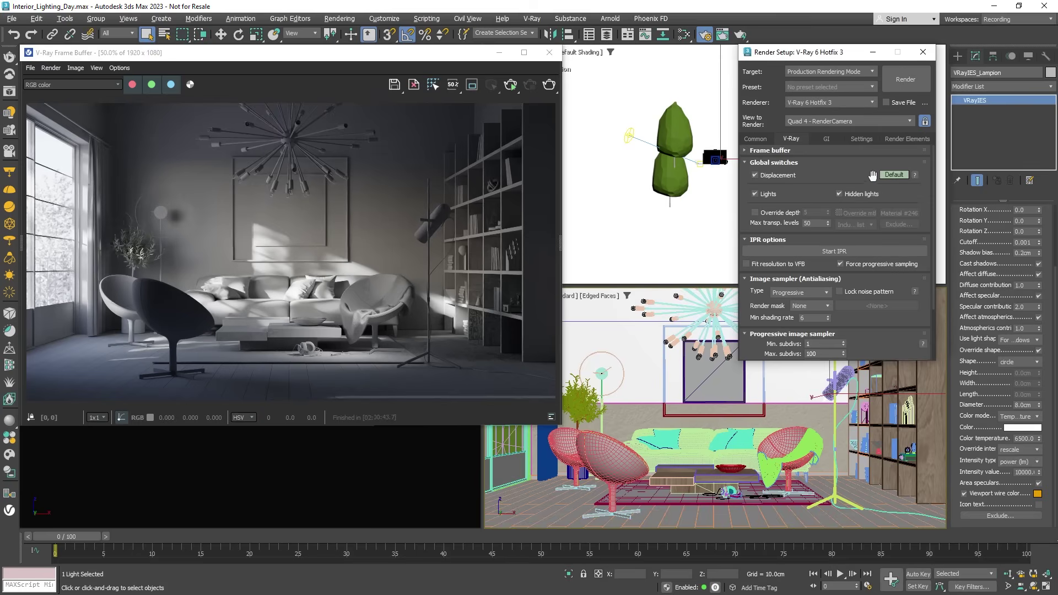
- Add the VRayLightMix and VRayCryptomatte render elements
left_click(896, 141)
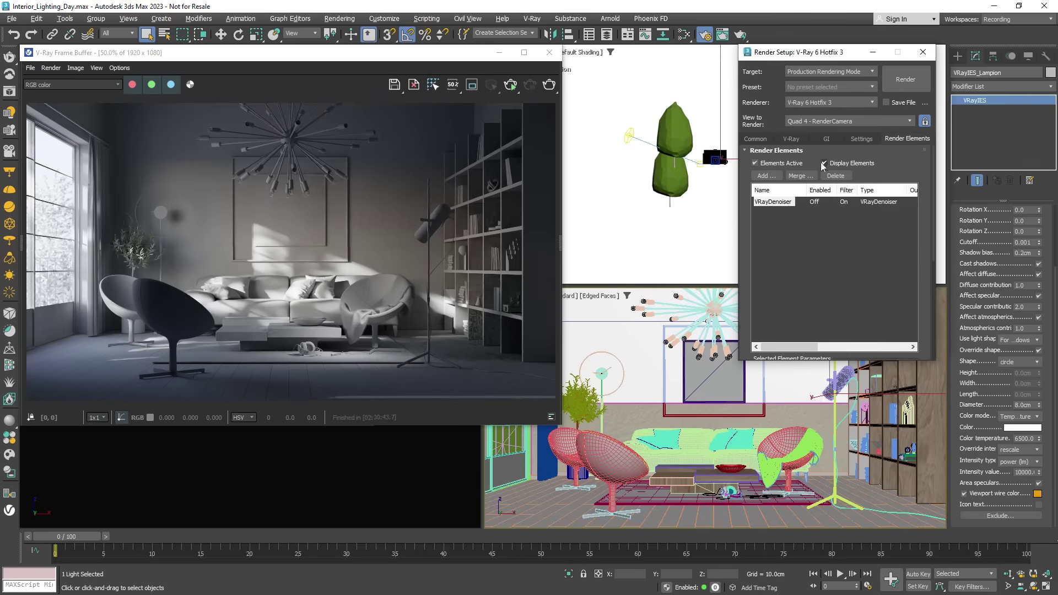
left_click(772, 181)
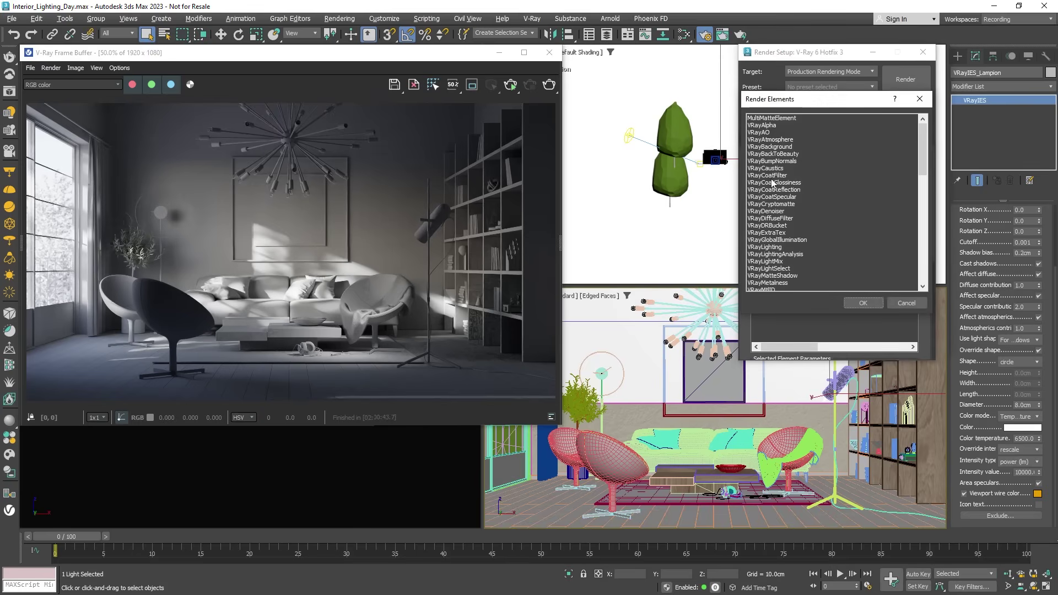
left_click(765, 262)
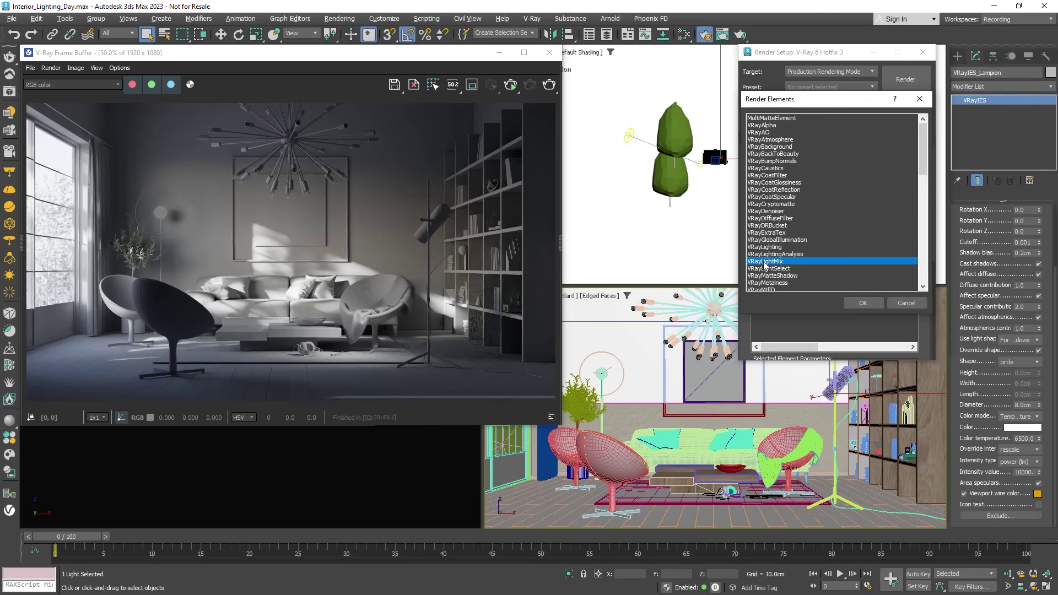
left_click(764, 205, "ctrl")
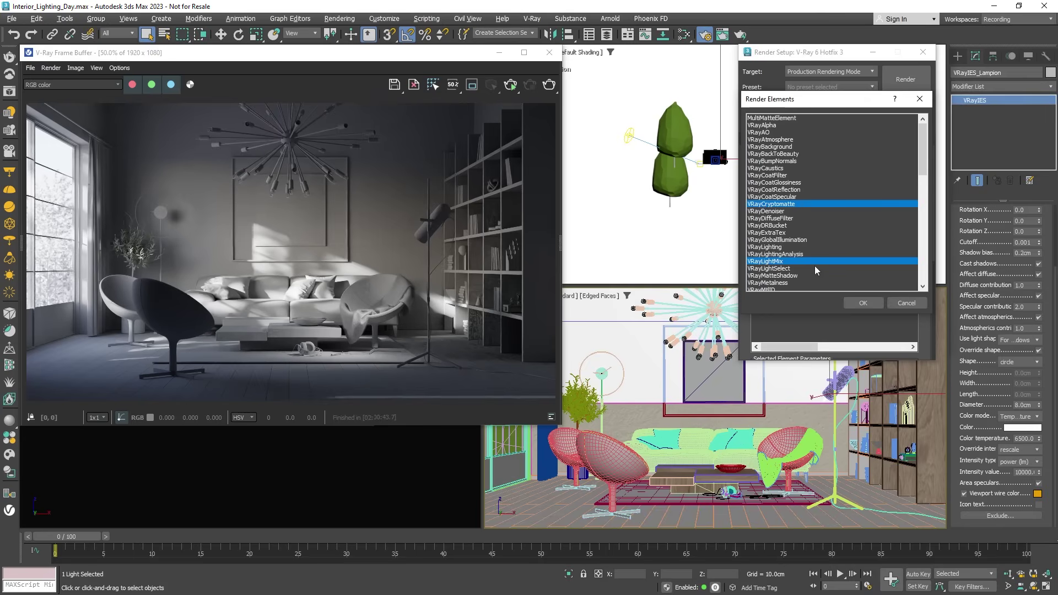
left_click(858, 303)
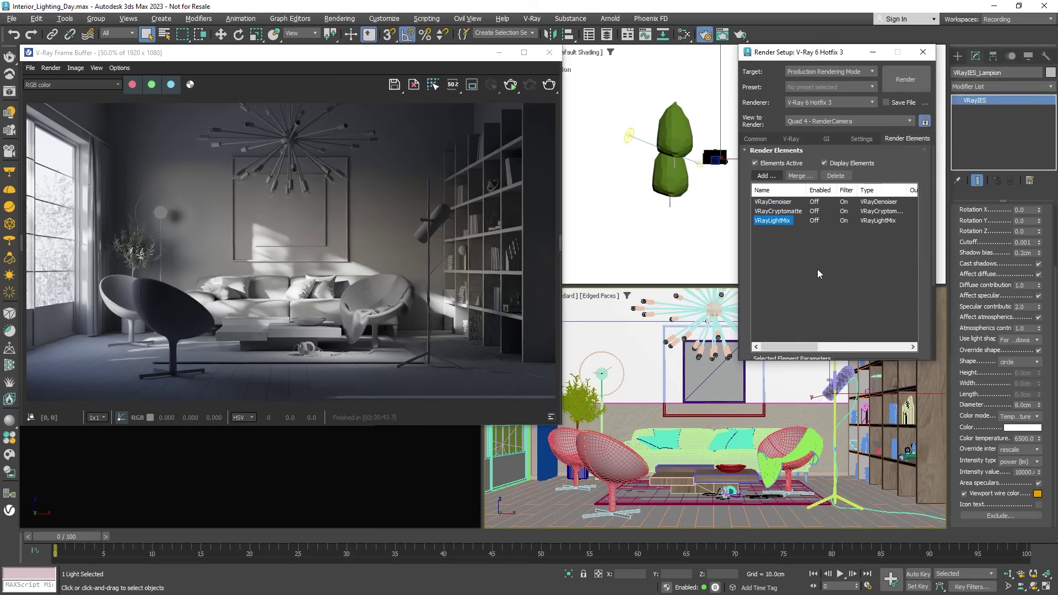
- Switch the VRayDenoiser element's denoising engine to Default V-Ray denoiser and delete the element from the render elements
left_click(780, 202)
left_click_drag(926, 265, 928, 118)
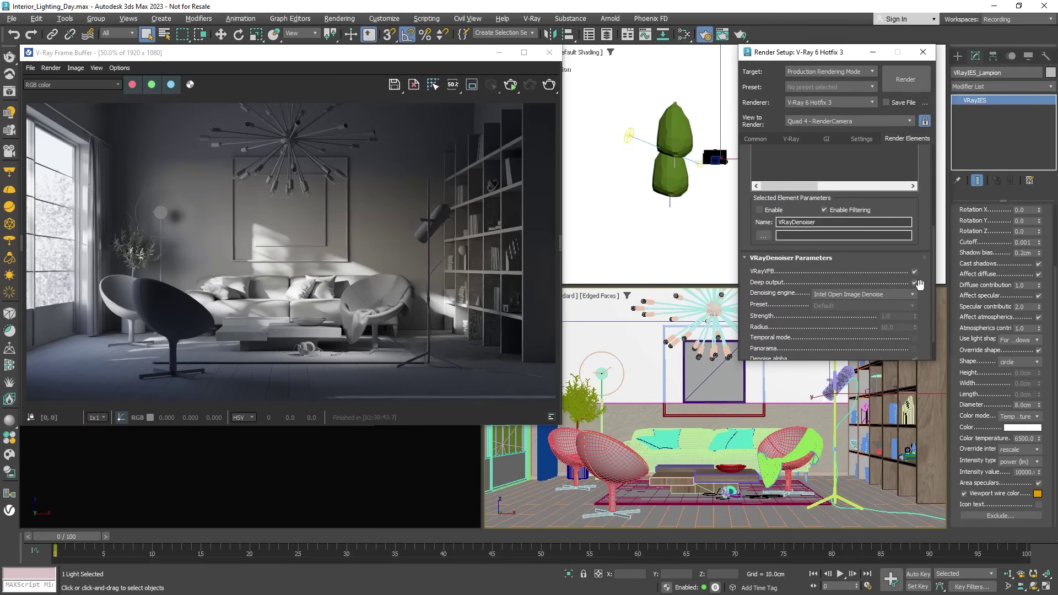
left_click(913, 295)
left_click(844, 304)
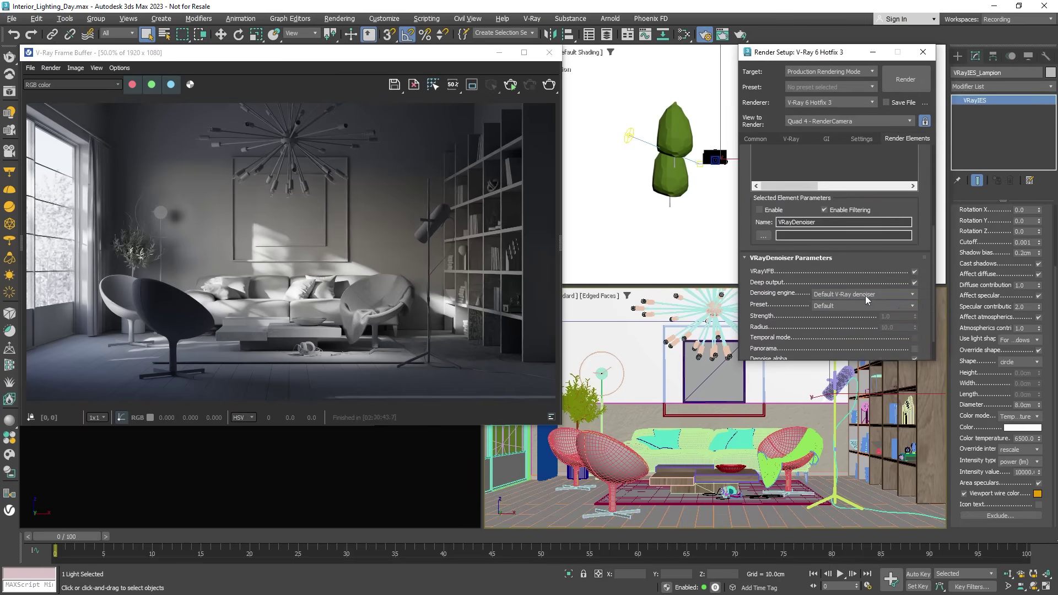
scroll(926, 209, "up", 5)
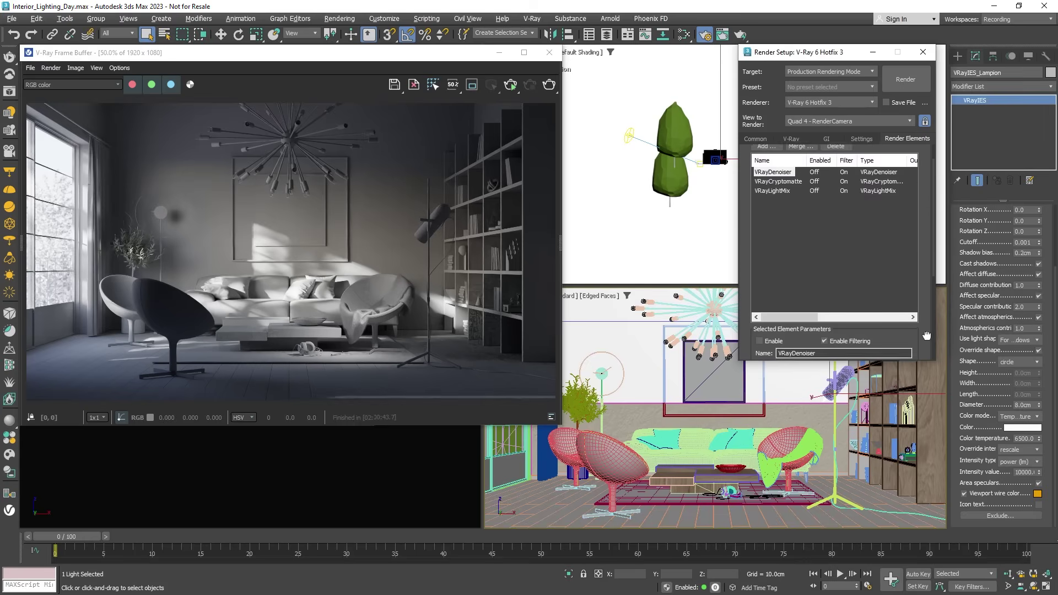
left_click(837, 158)
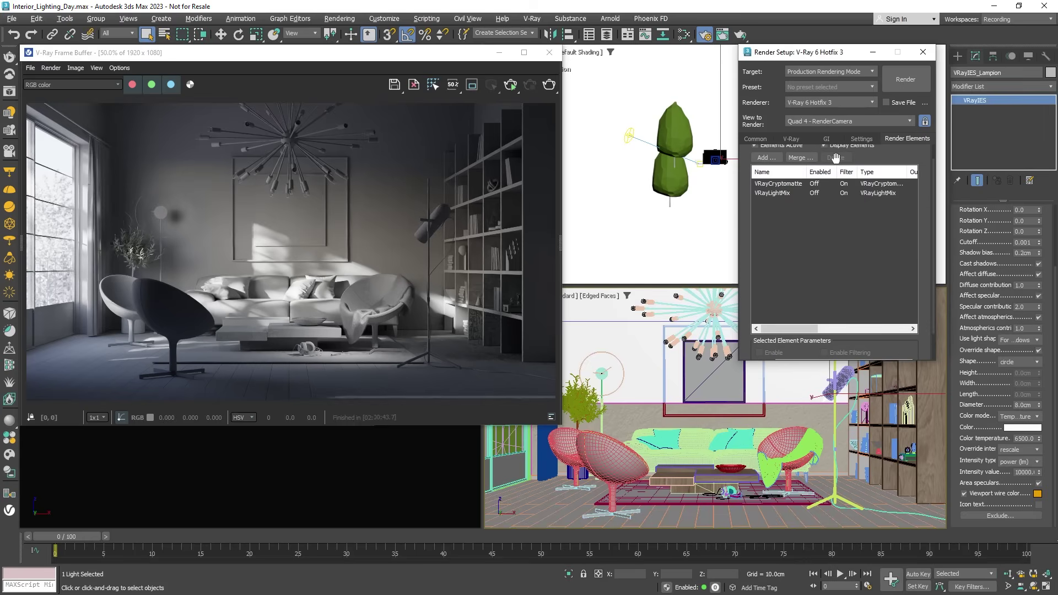
- Set the light cache subdivisions to 2000 in the GI settings
left_click(826, 139)
left_click(783, 163)
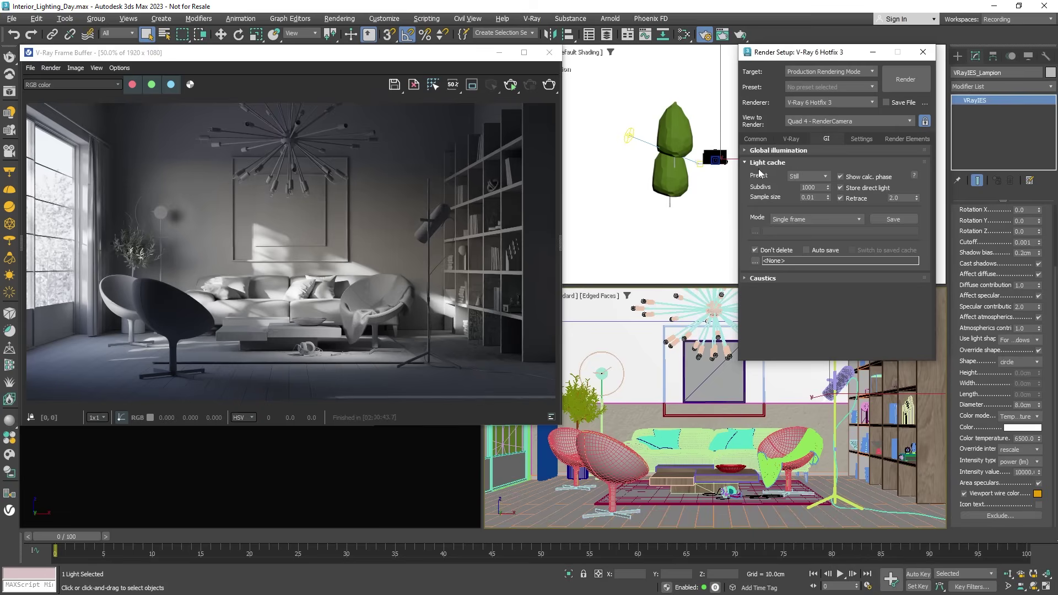
double_click(809, 187)
type("2000")
key("Return")
- Set the progressive image sampler's noise threshold to 0.005 and start the final render
left_click(792, 140)
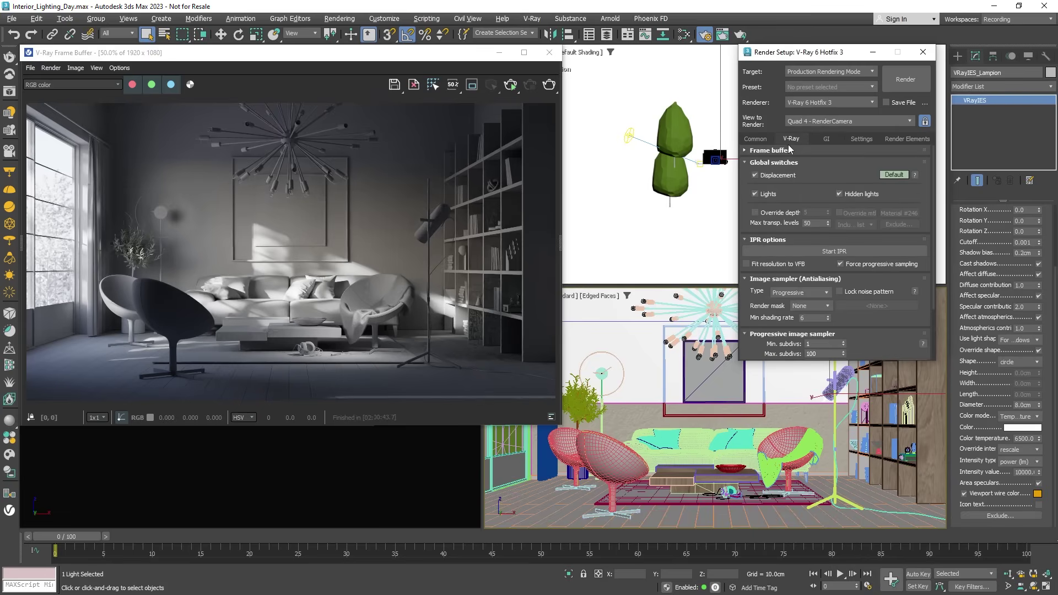
left_click_drag(748, 283, 750, 221)
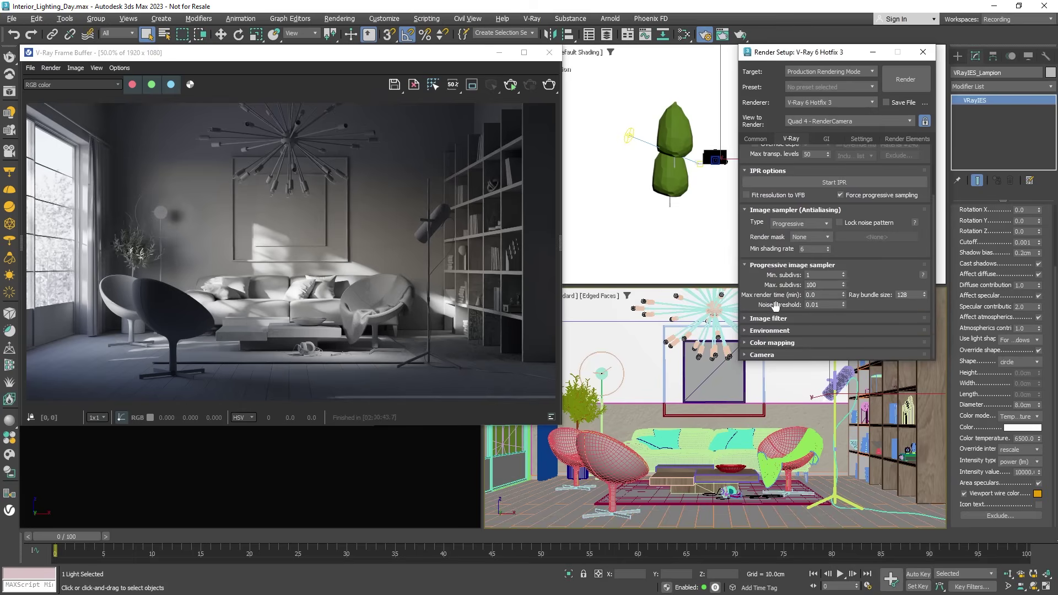
double_click(806, 305)
type("0.005")
left_click(550, 85)
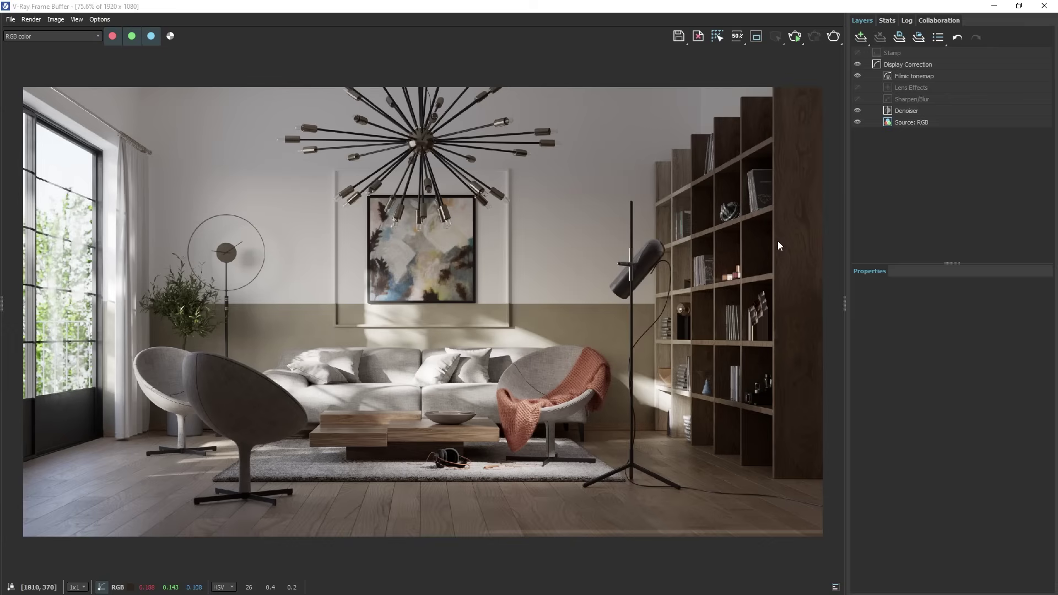
- Switch the source layer to LightMix and toggle the lamp, sun and environment off and on to check their contributions
left_click(903, 123)
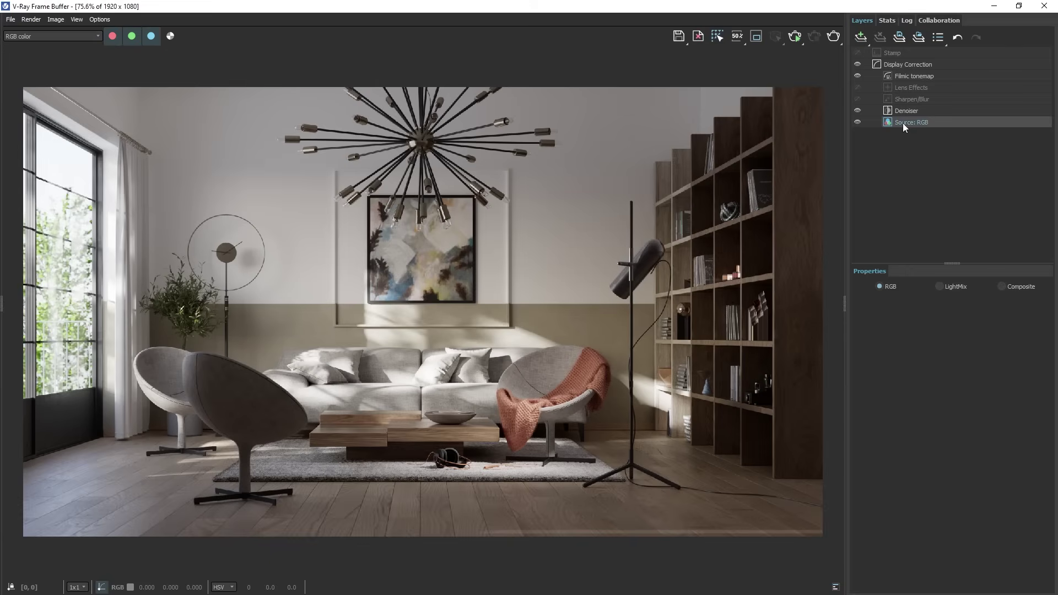
left_click(943, 287)
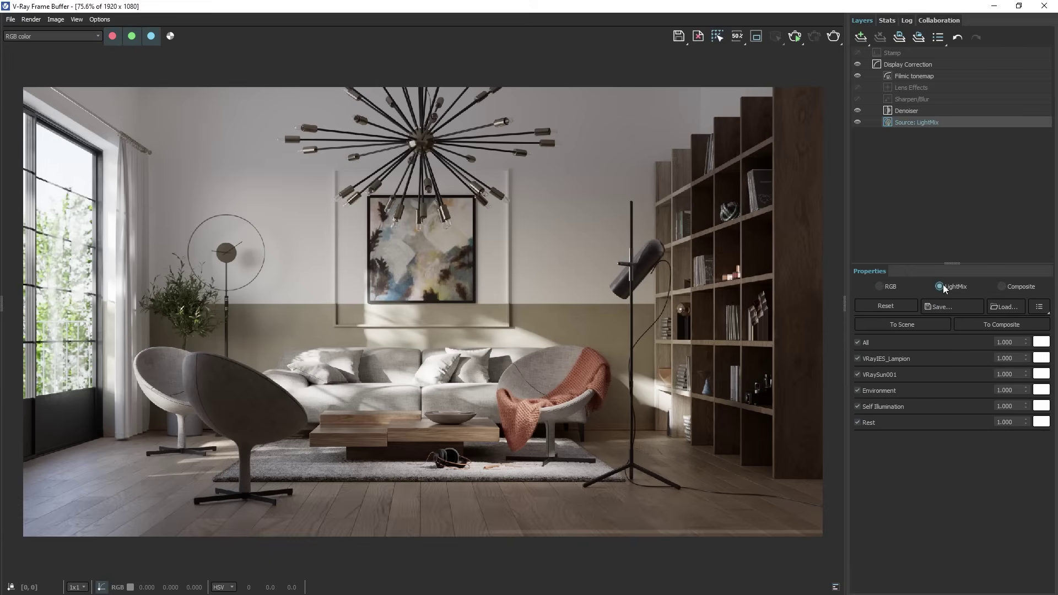
left_click(857, 358)
left_click(859, 377)
left_click(858, 377)
left_click(859, 392)
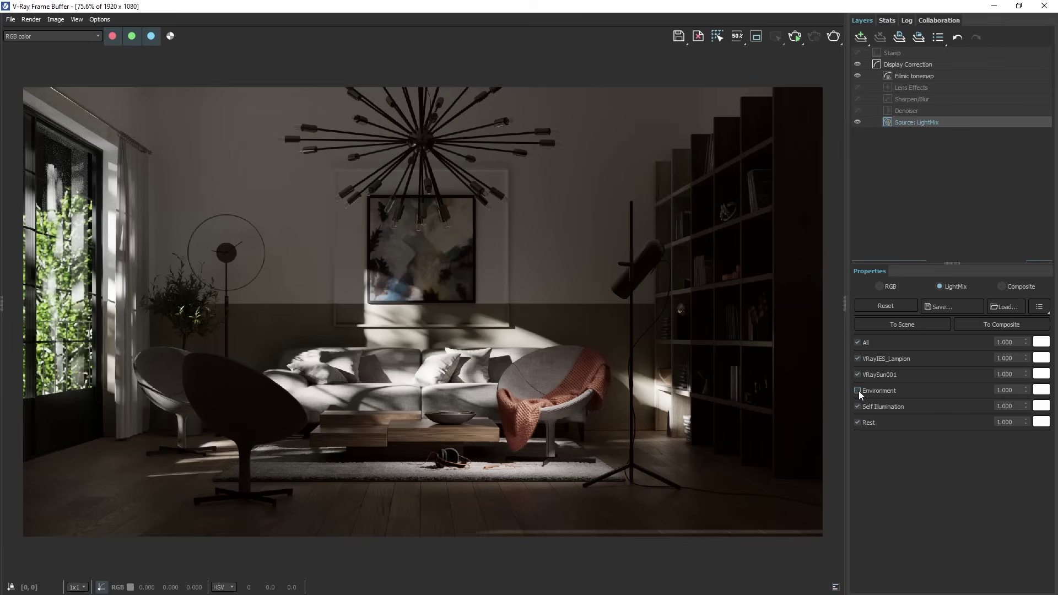
left_click(859, 391)
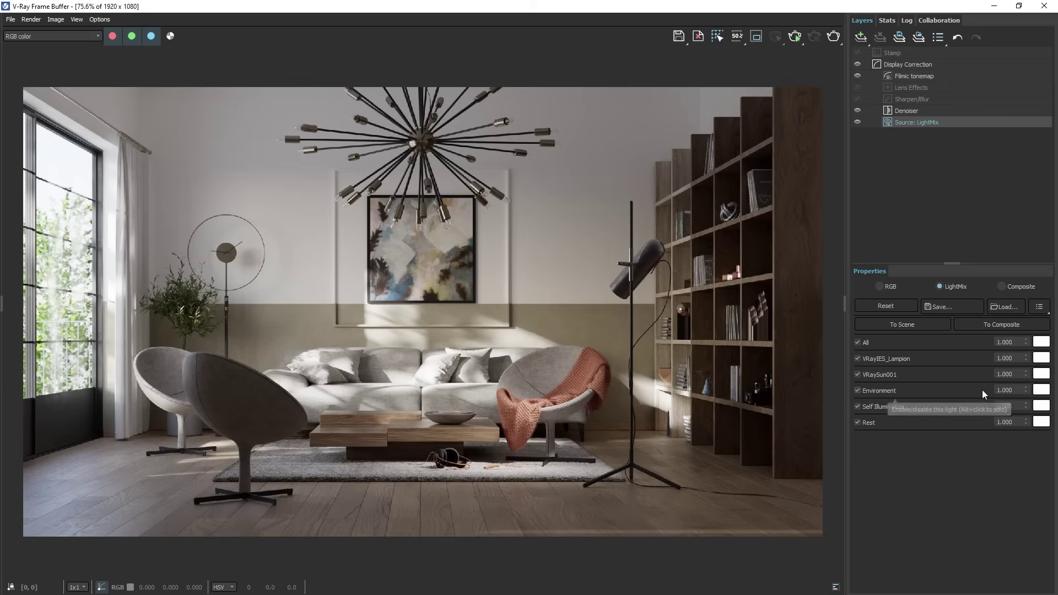
- Set the Environment multiplier in the light mix to 2
double_click(998, 390)
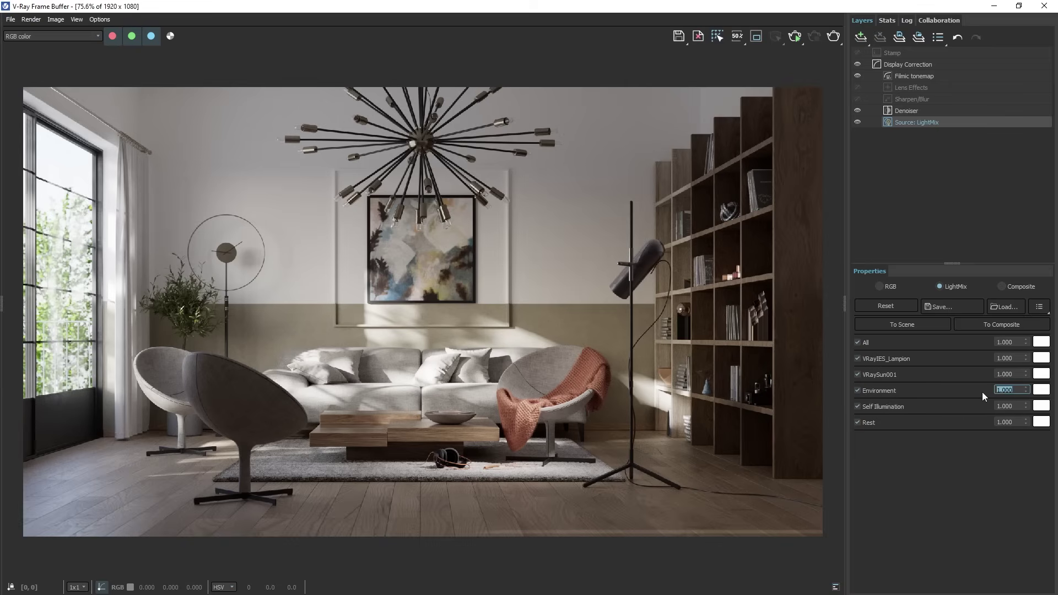
type("1.5")
key("Return")
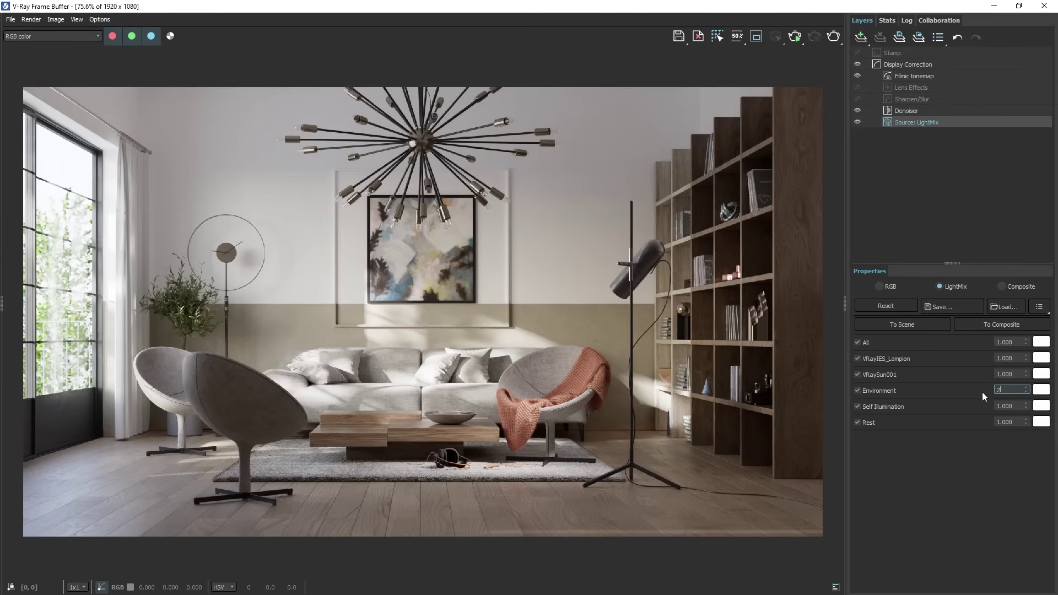
key("Return")
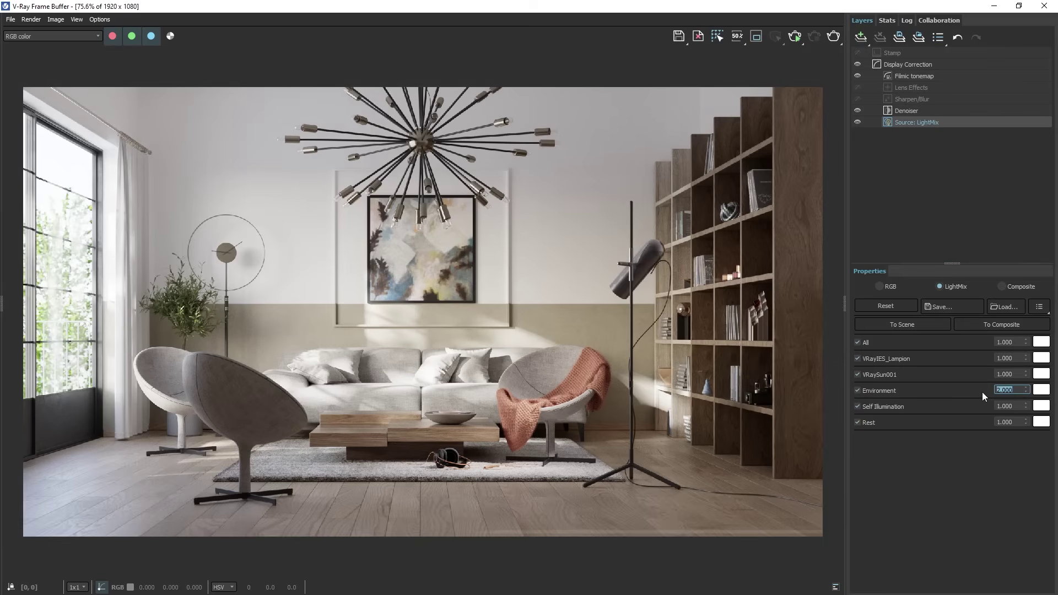
- Tint the VRaySun001 light in the light mix with a warm colour temperature of about 5000 K
mouse_move(1027, 375)
left_mouse_down()
mouse_move(1036, 444)
mouse_move(1029, 376)
left_mouse_up()
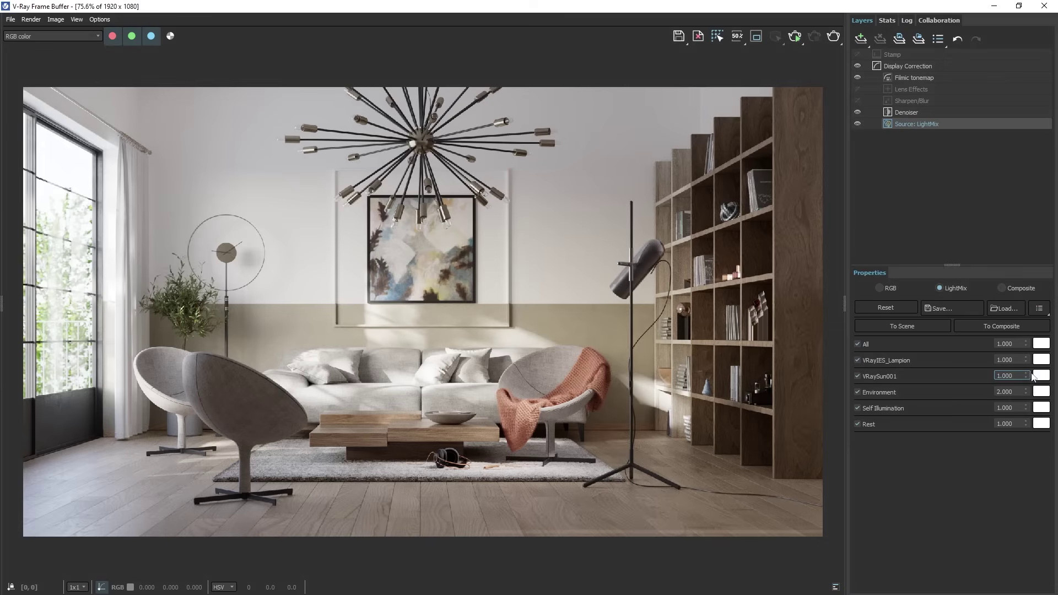
left_click(1042, 376)
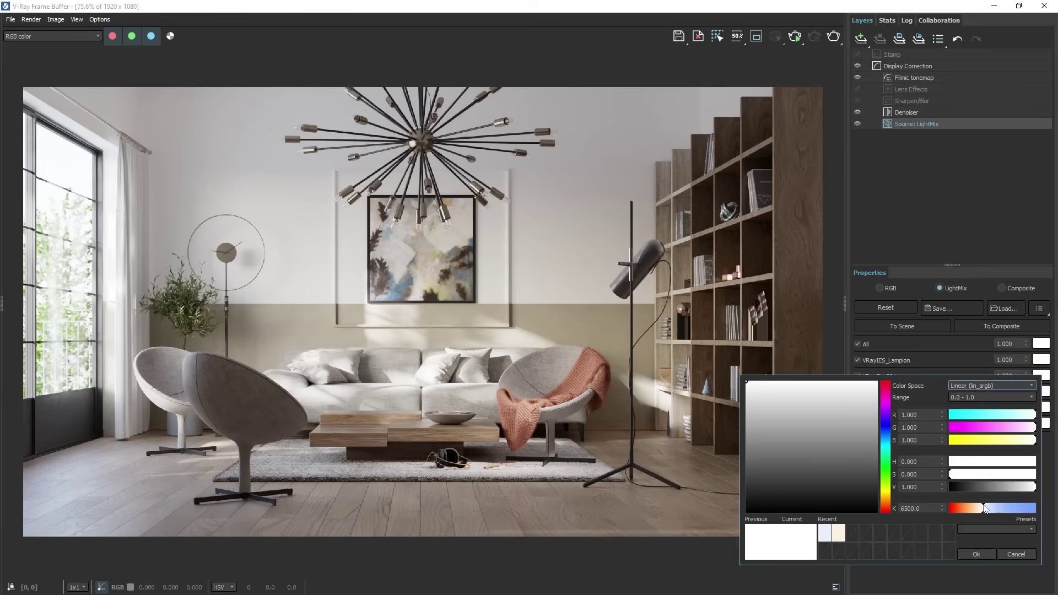
left_click_drag(986, 507, 976, 508)
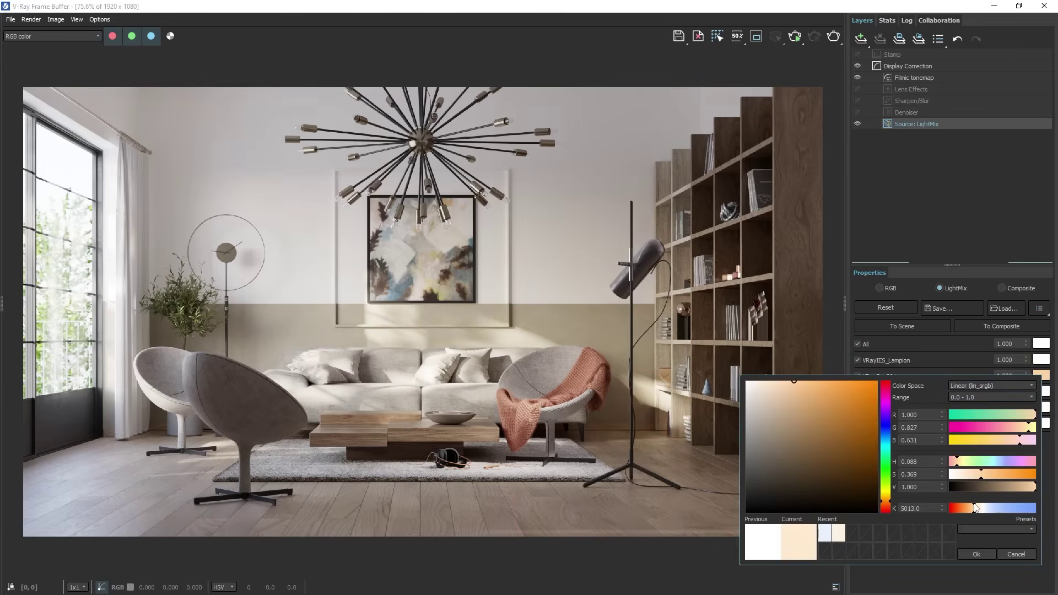
left_click(978, 553)
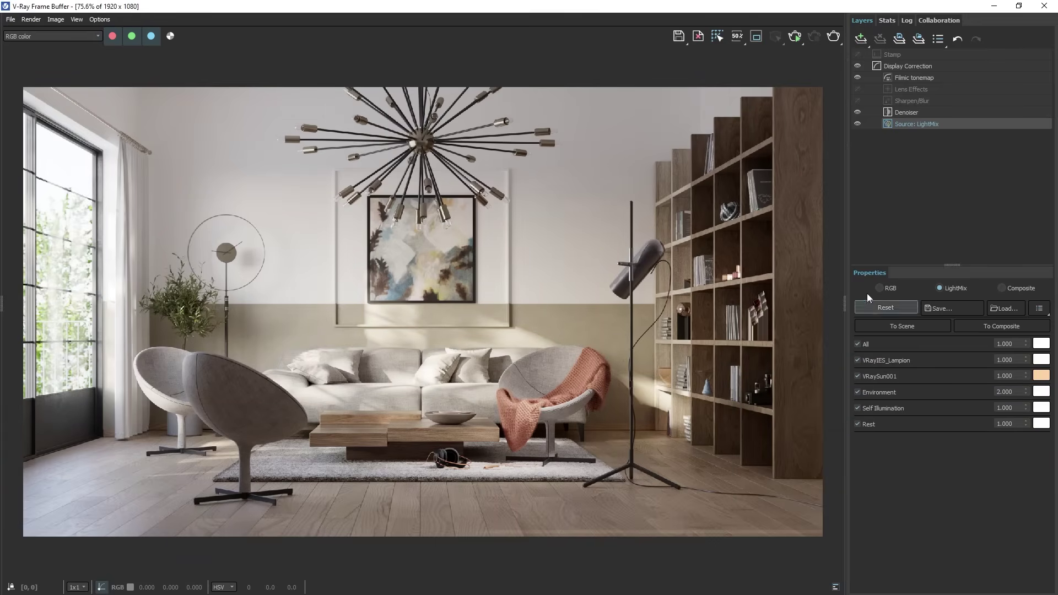
- Add a Curves layer above the Filmic tonemap and bend its master curve into a gentle S shape for contrast
left_click(892, 77)
left_click(859, 39)
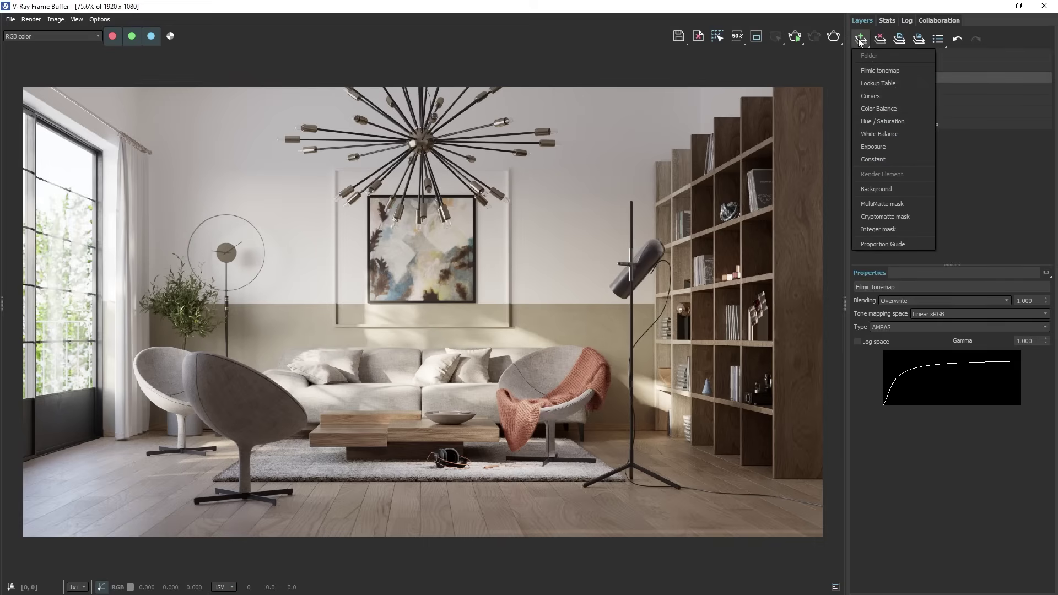
left_click(867, 93)
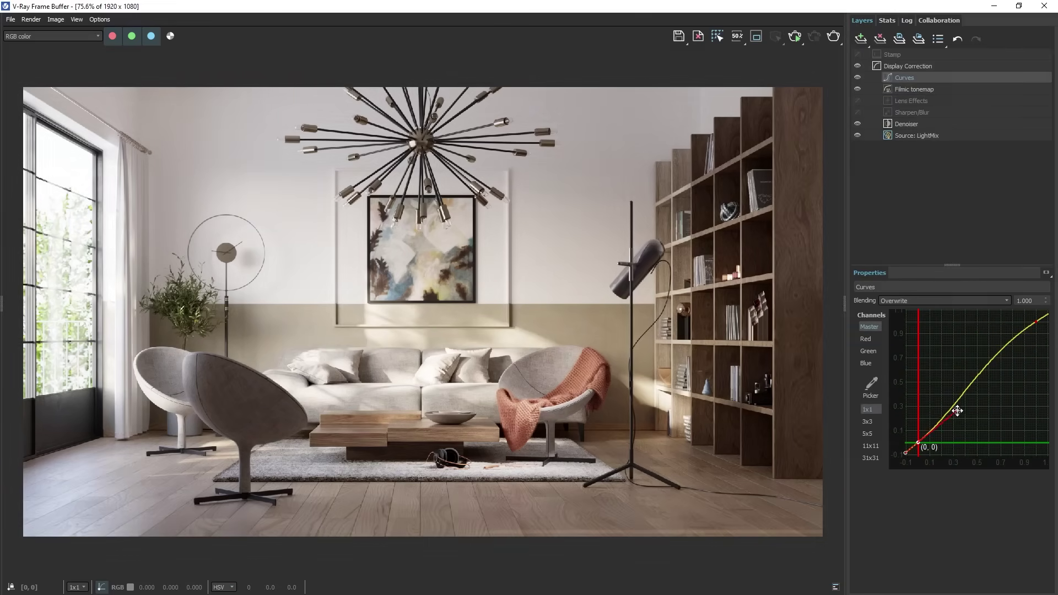
left_click_drag(1046, 300, 1043, 347)
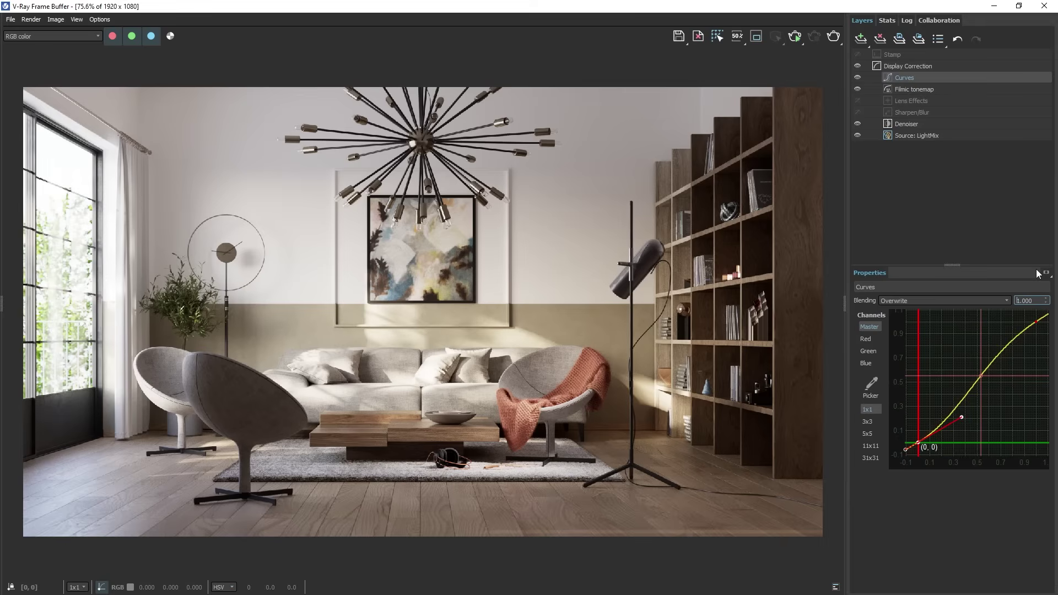
- Add a Hue / Saturation layer above the Curves layer and give it a Cryptomatte mask
left_click(860, 38)
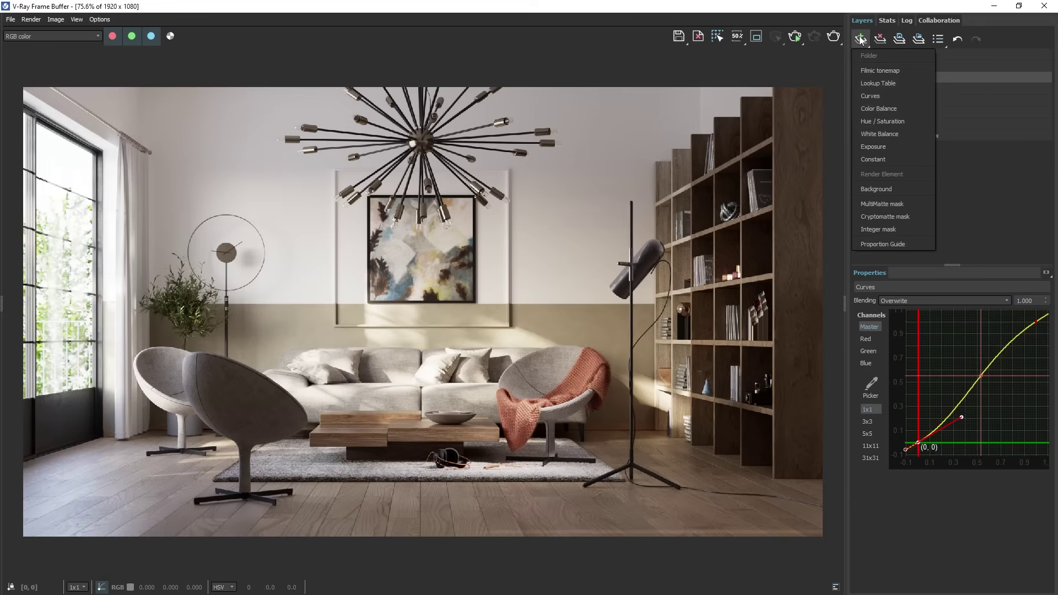
left_click(863, 120)
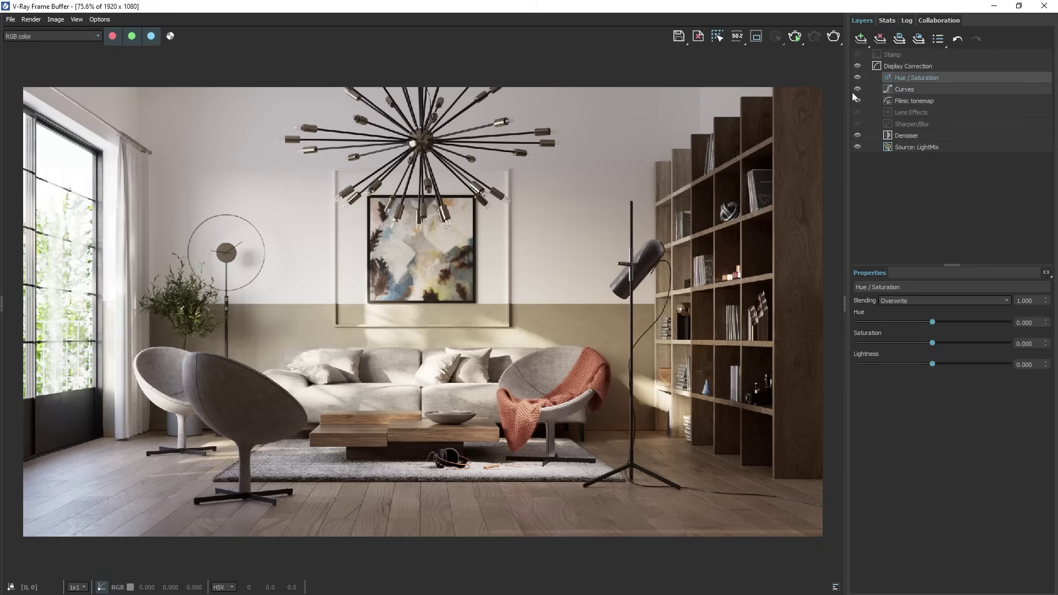
right_click(895, 78)
mouse_move(912, 146)
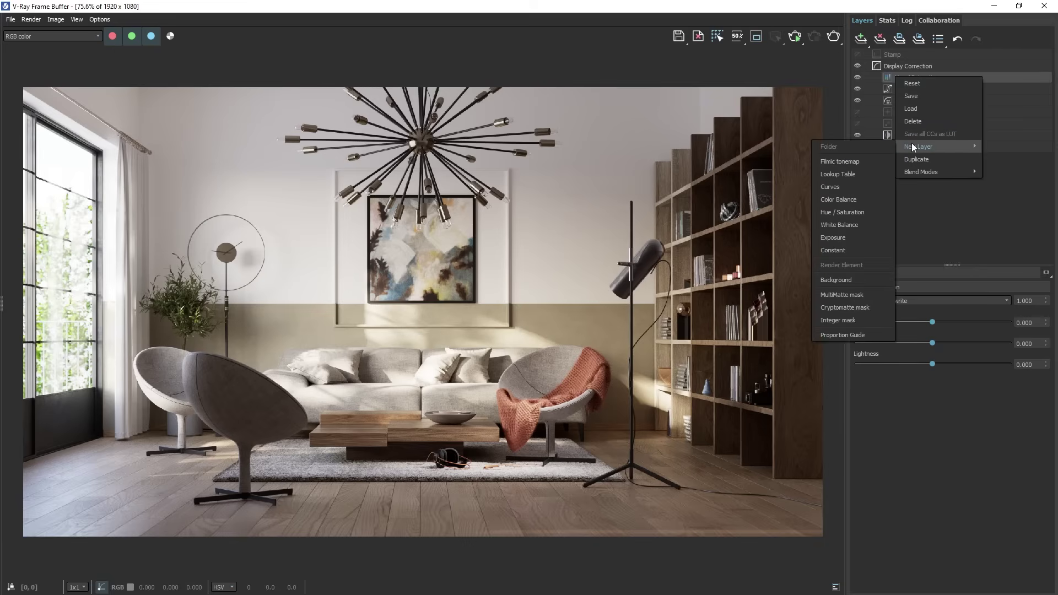
left_click(870, 310)
- Pick the Plaster_01 lower wall material for the Cryptomatte mask and briefly preview the masked area
left_click(872, 347)
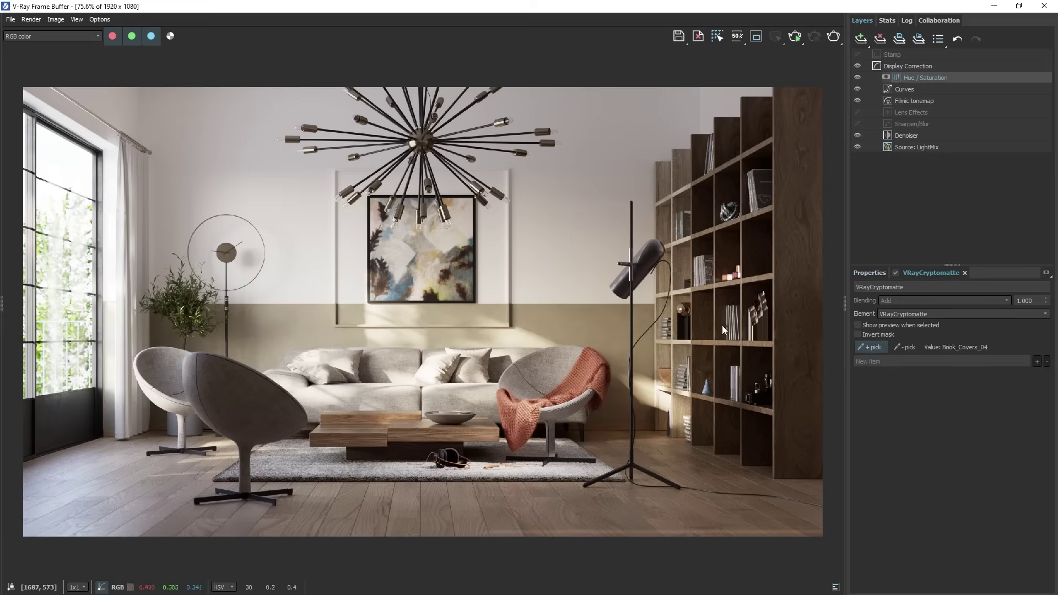
left_click(592, 323)
left_click(873, 348)
left_click(858, 325)
left_click(857, 325)
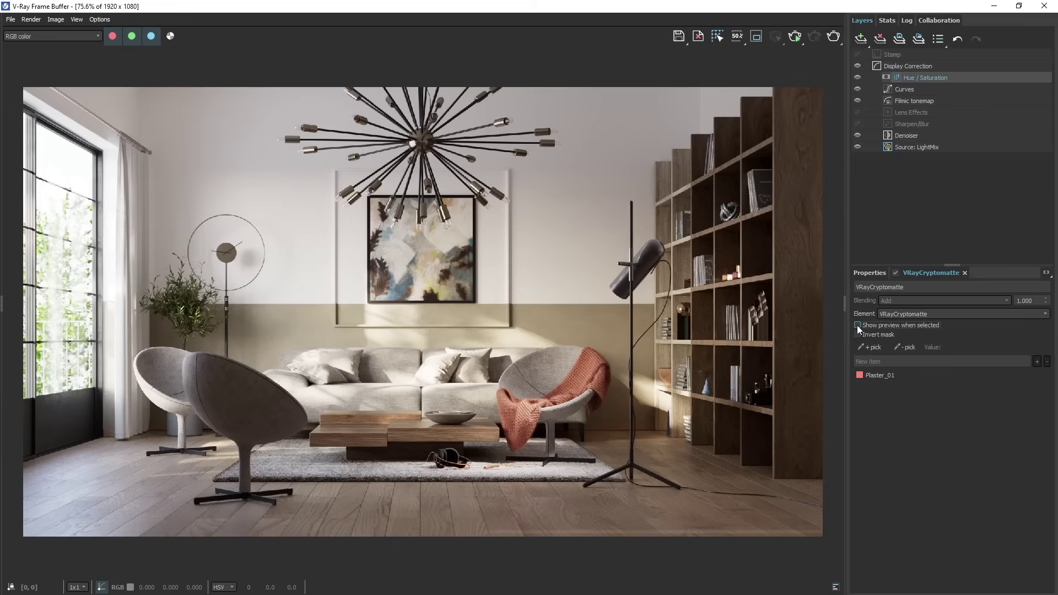
- Shift the masked wall's hue slightly toward red and add a Cryptomatte-masked Exposure layer with exposure 0.2 and contrast 0.185
left_click(861, 274)
mouse_move(932, 322)
left_mouse_down()
mouse_move(945, 322)
mouse_move(926, 325)
left_mouse_up()
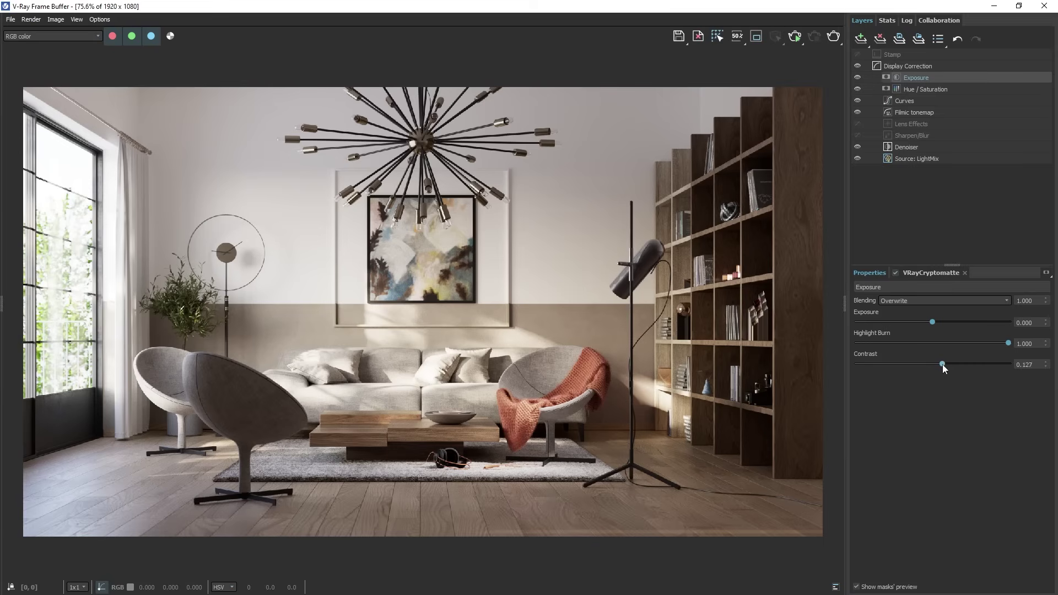
left_click_drag(935, 323, 937, 323)
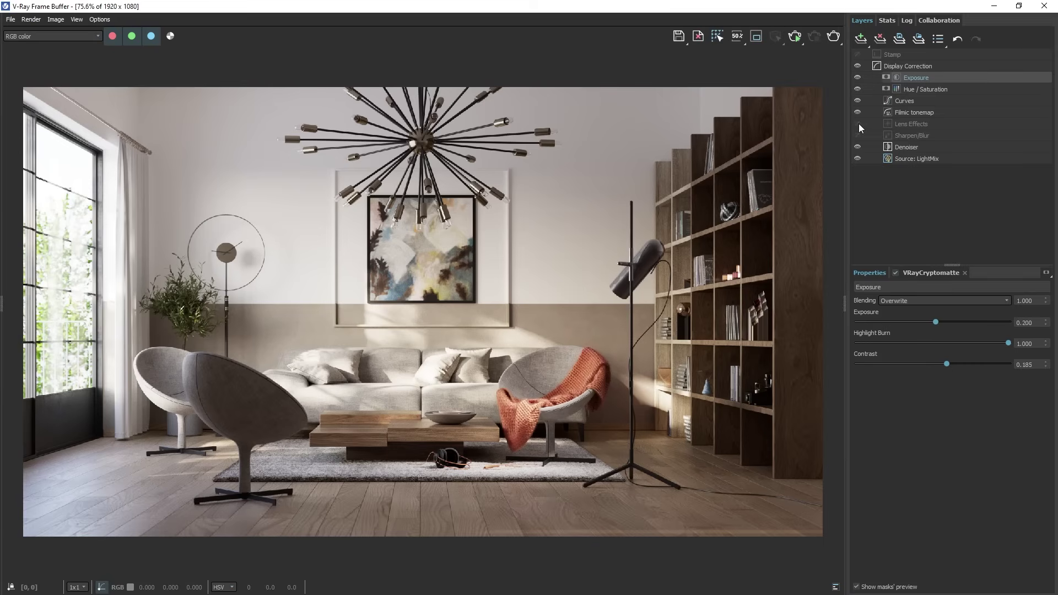
- Enable the Lens Effects layer and raise its intensity to about 3.87
left_click(896, 123)
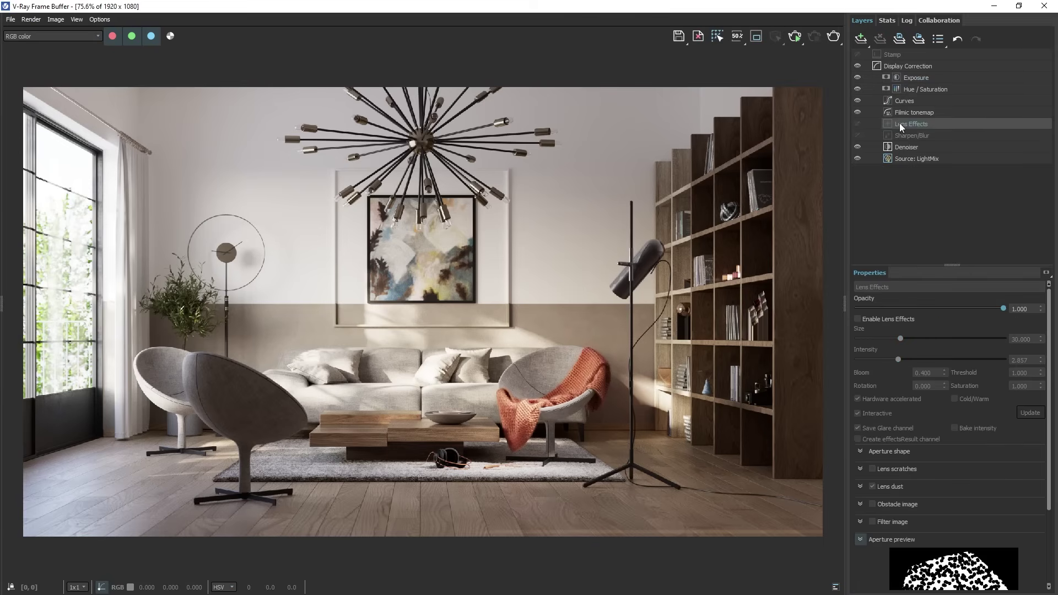
left_click(858, 319)
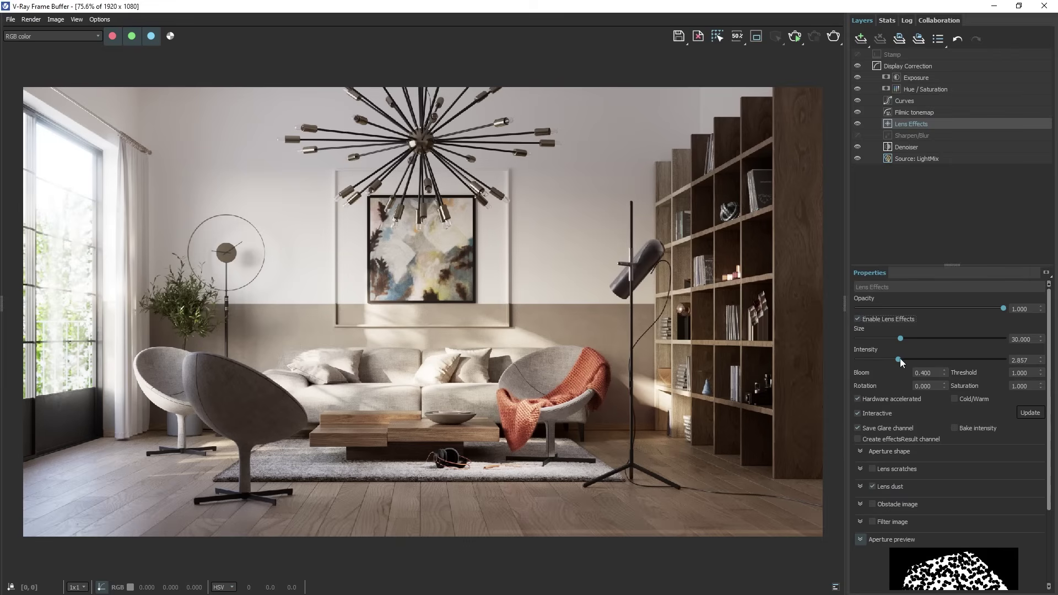
mouse_move(900, 359)
left_mouse_down()
mouse_move(927, 363)
mouse_move(914, 363)
left_mouse_up()
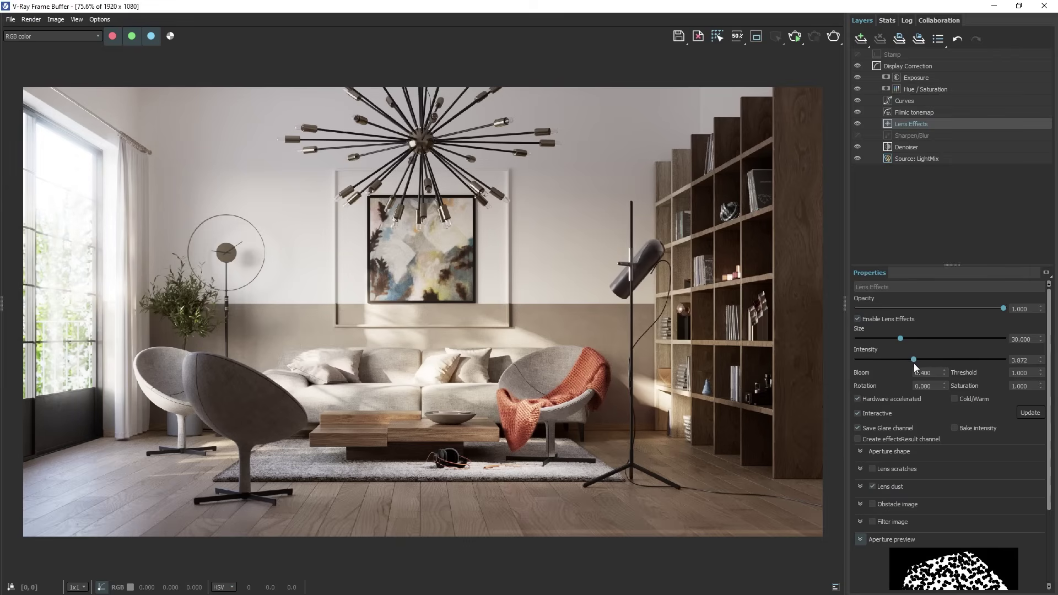
- Mask the Lens Effects layer with the window's glass material through Cryptomatte and lower the effect's intensity to 1.88
right_click(904, 120)
mouse_move(919, 188)
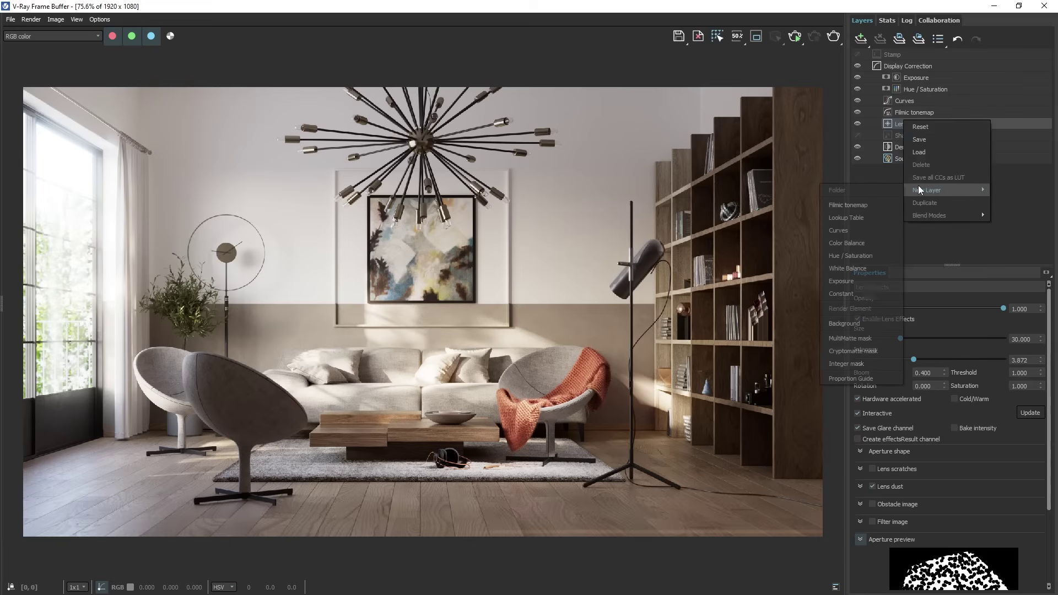
left_click(855, 351)
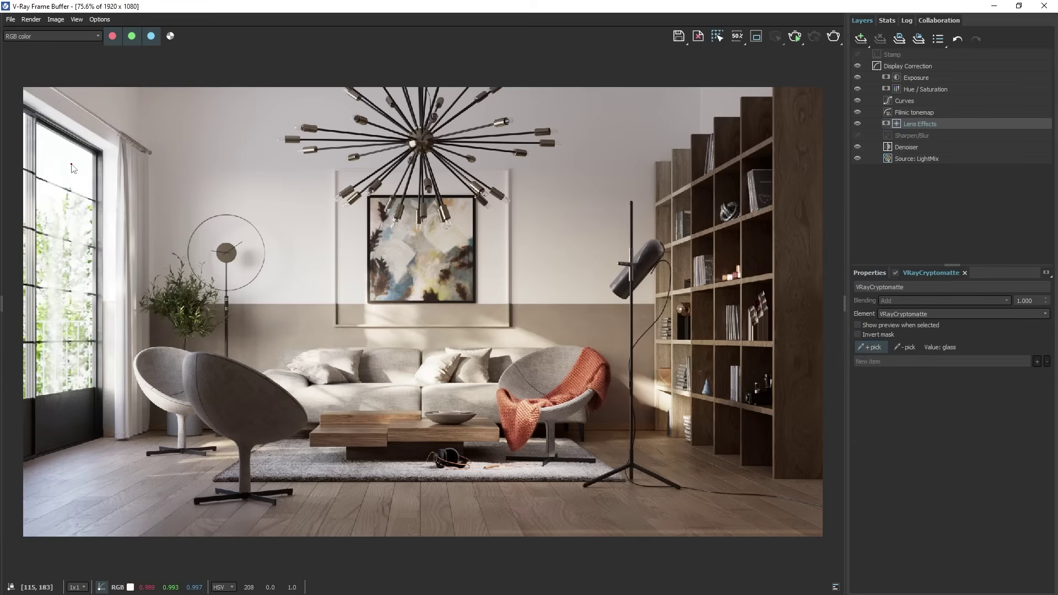
left_click(90, 172)
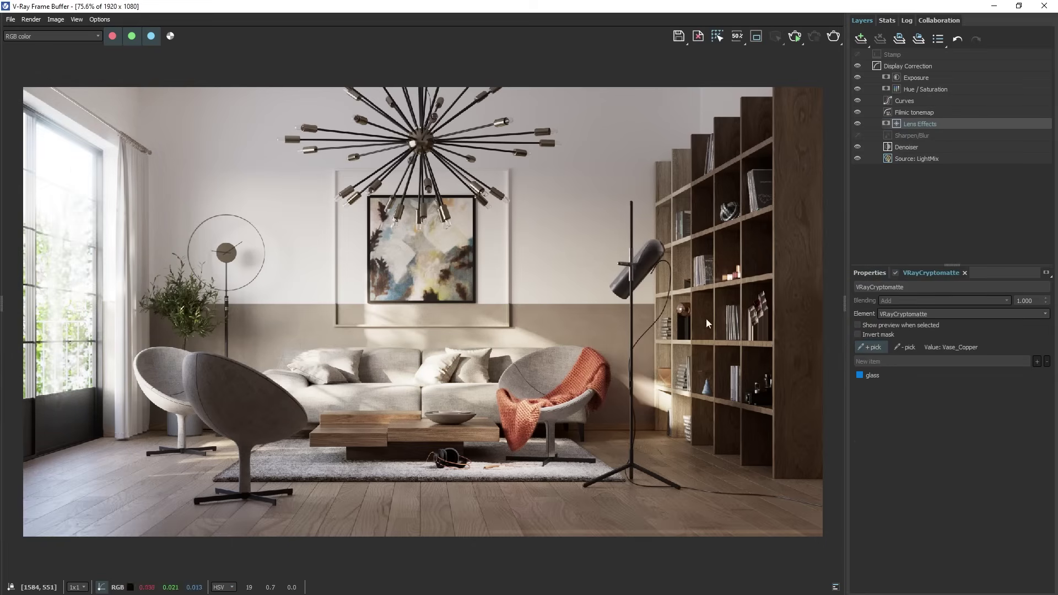
left_click(871, 347)
left_click(867, 272)
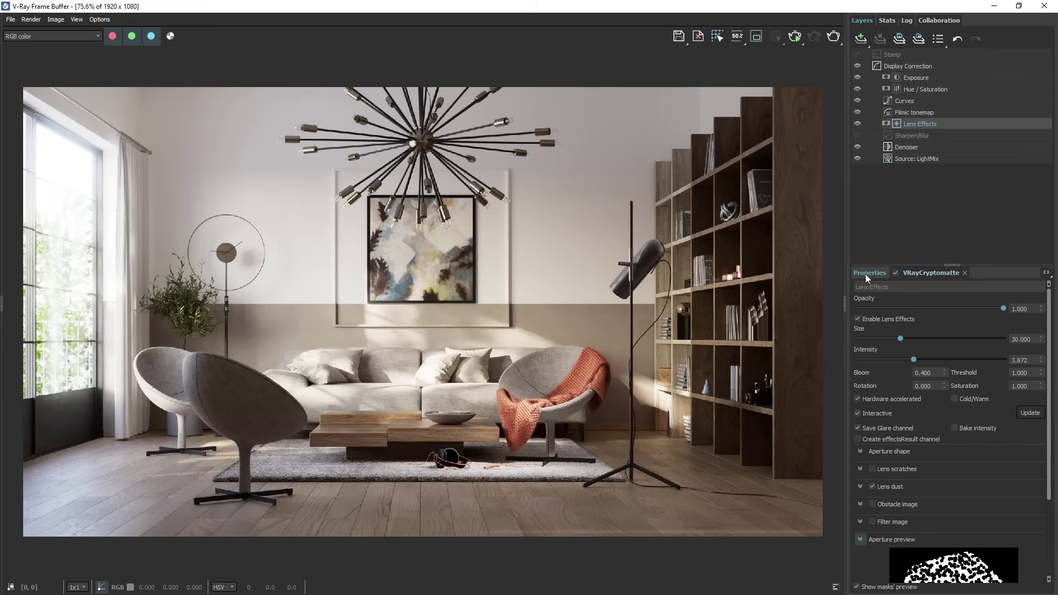
left_click_drag(912, 358, 885, 359)
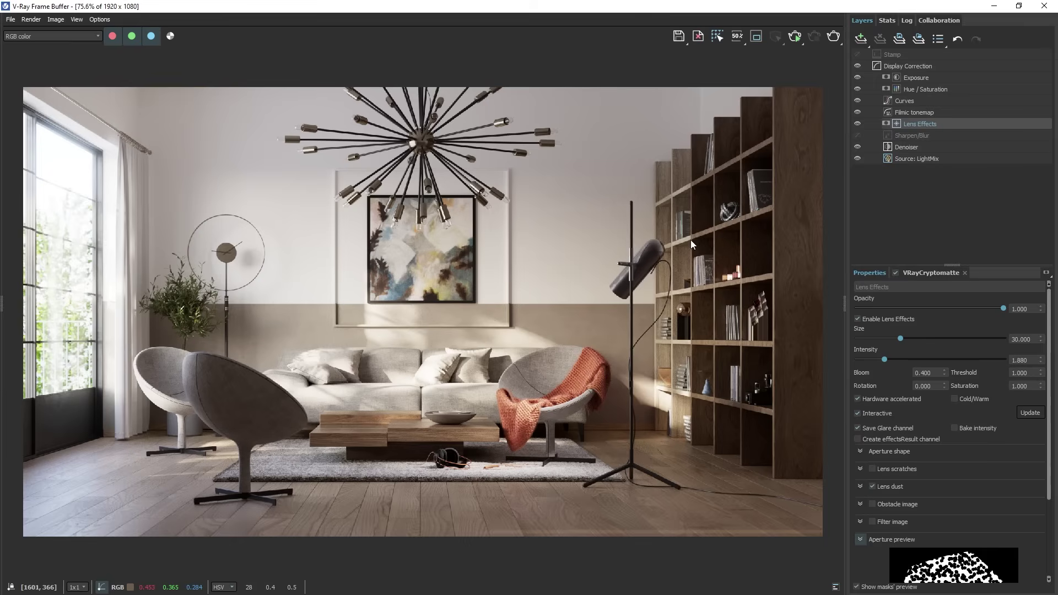
- Show the render history, save its settings with the project path in use, and store the current render in the history
key("h")
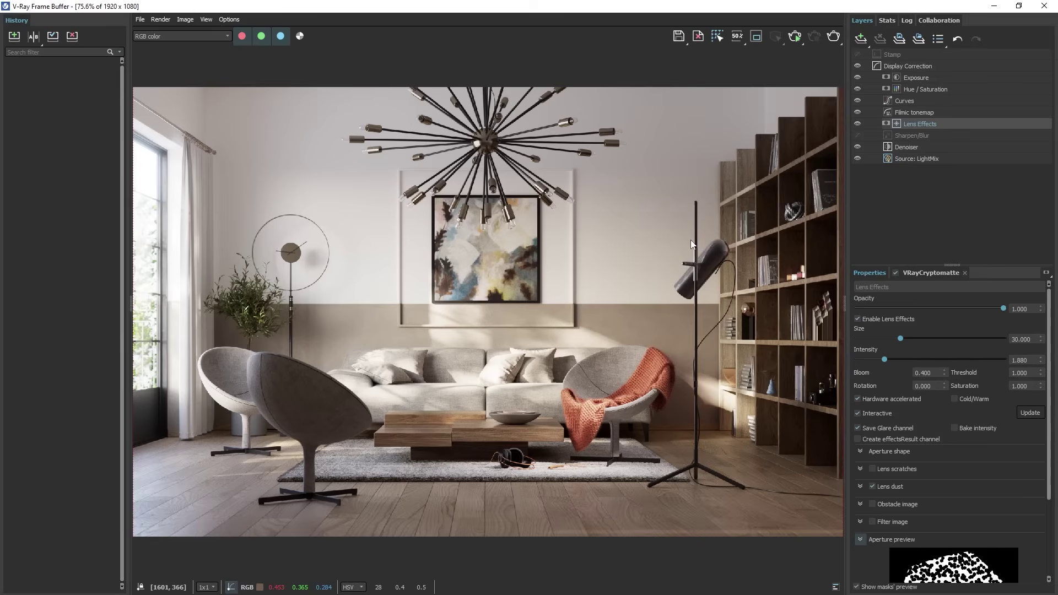
key("s")
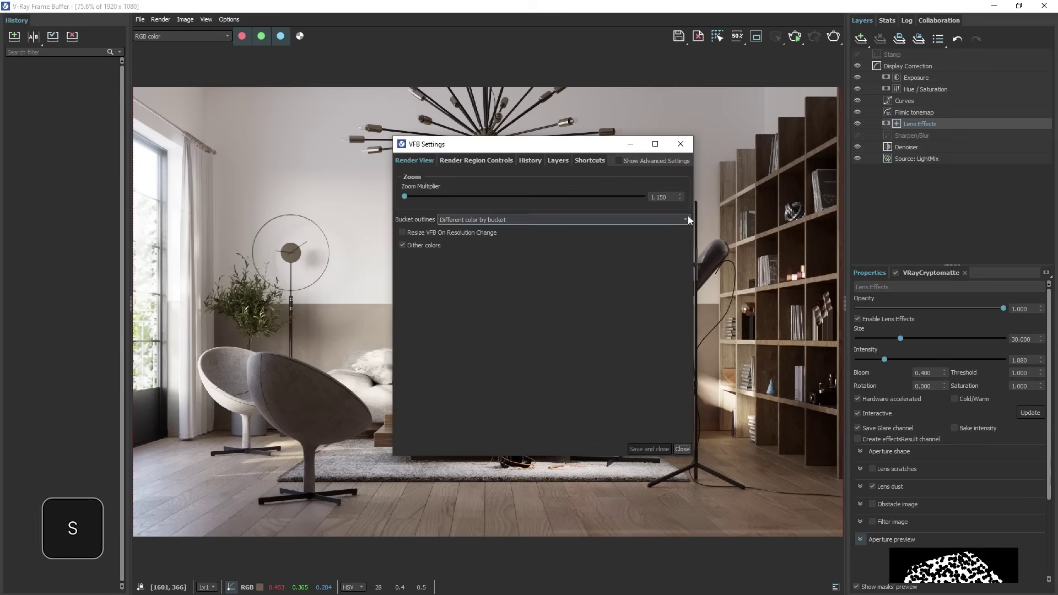
left_click(539, 160)
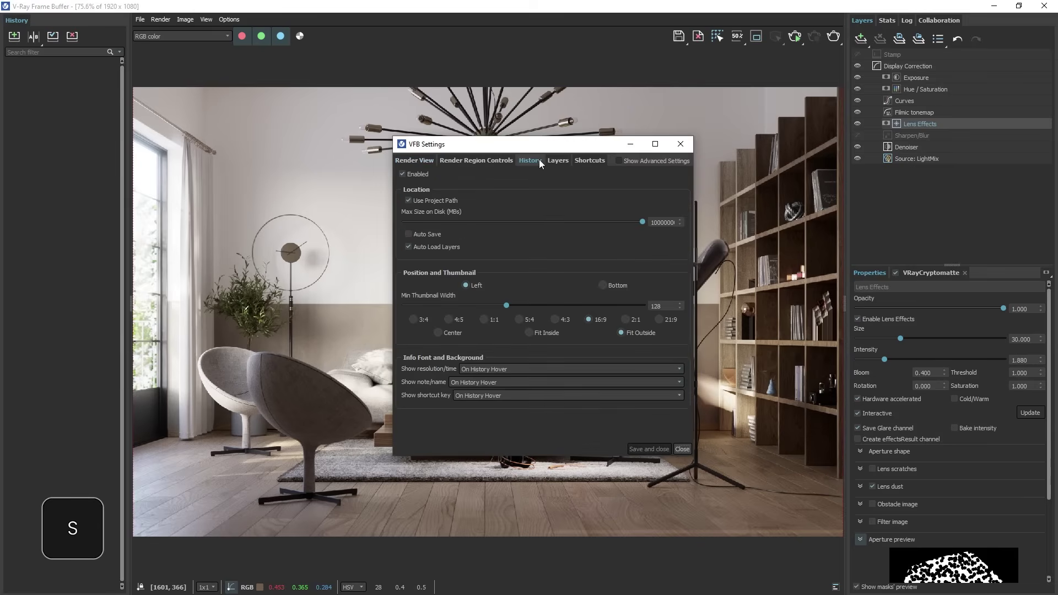
left_click(408, 200)
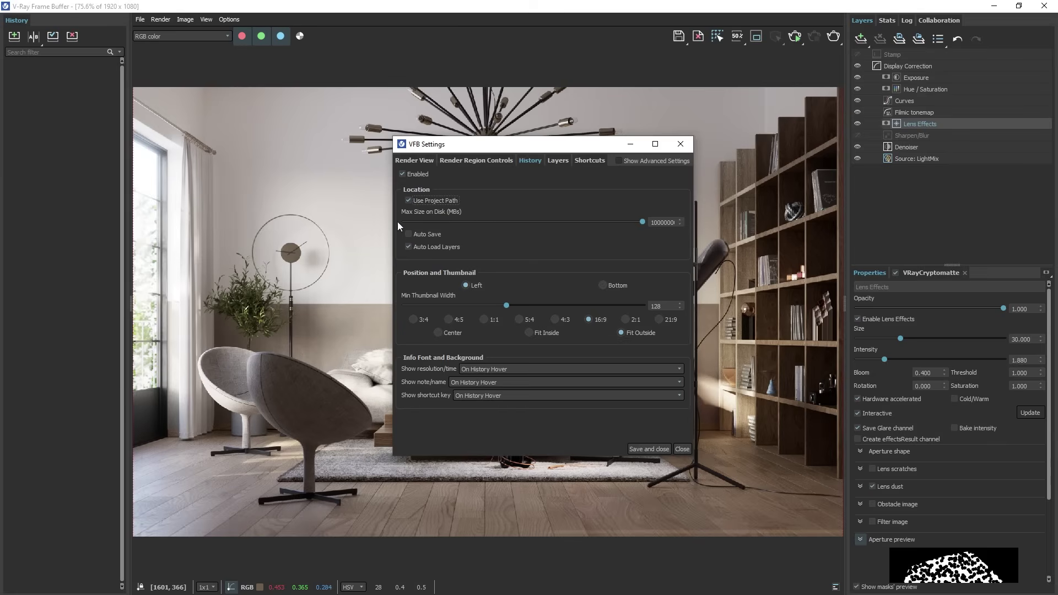
left_click(651, 450)
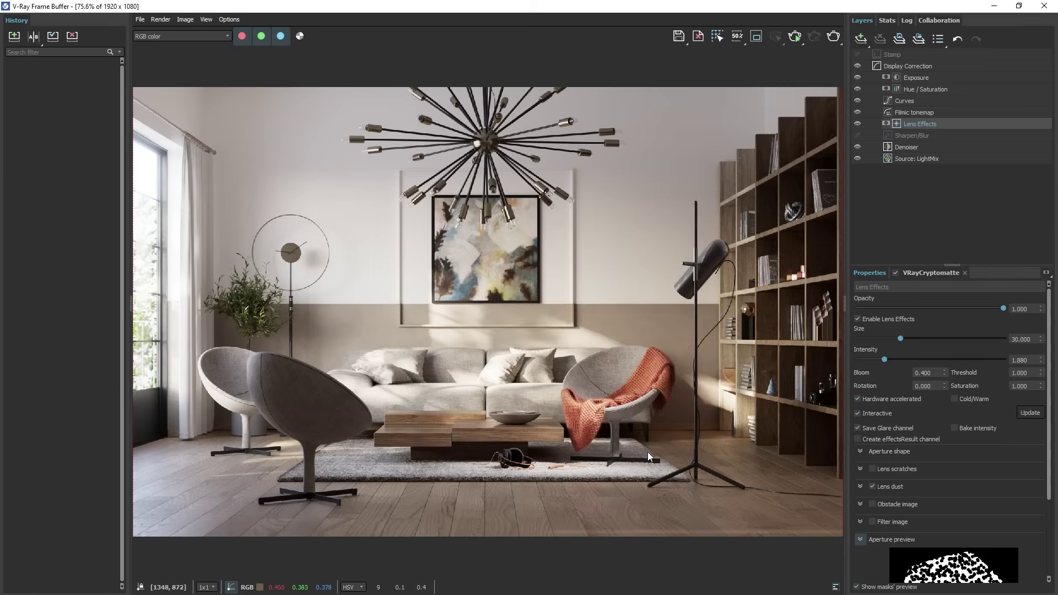
left_click(15, 36)
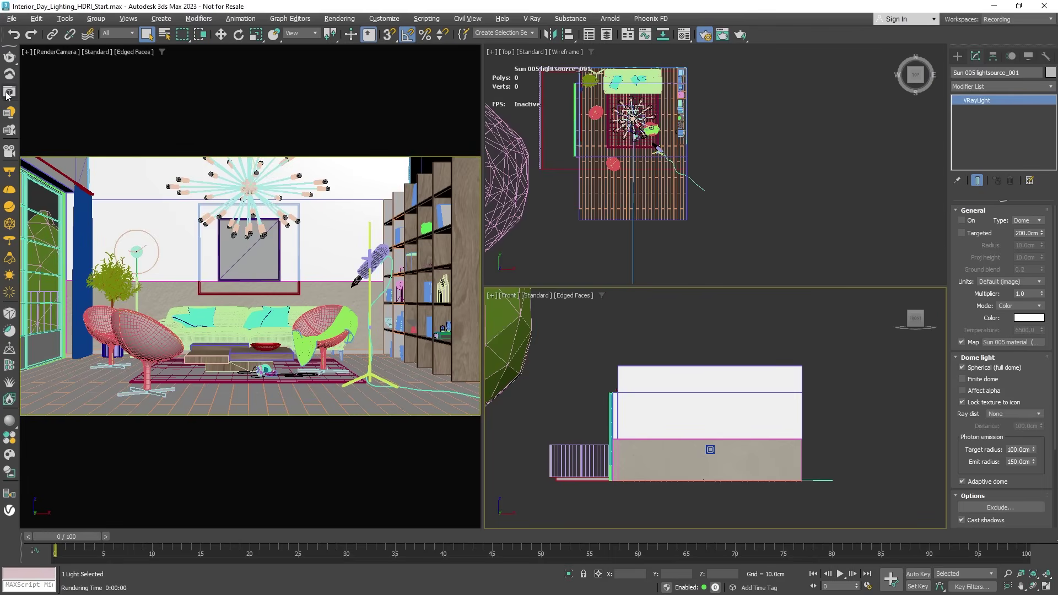
- Bring up the last V-Ray frame buffer and create a dome light outside the room in the Top view, opening its parameters
left_click(7, 95)
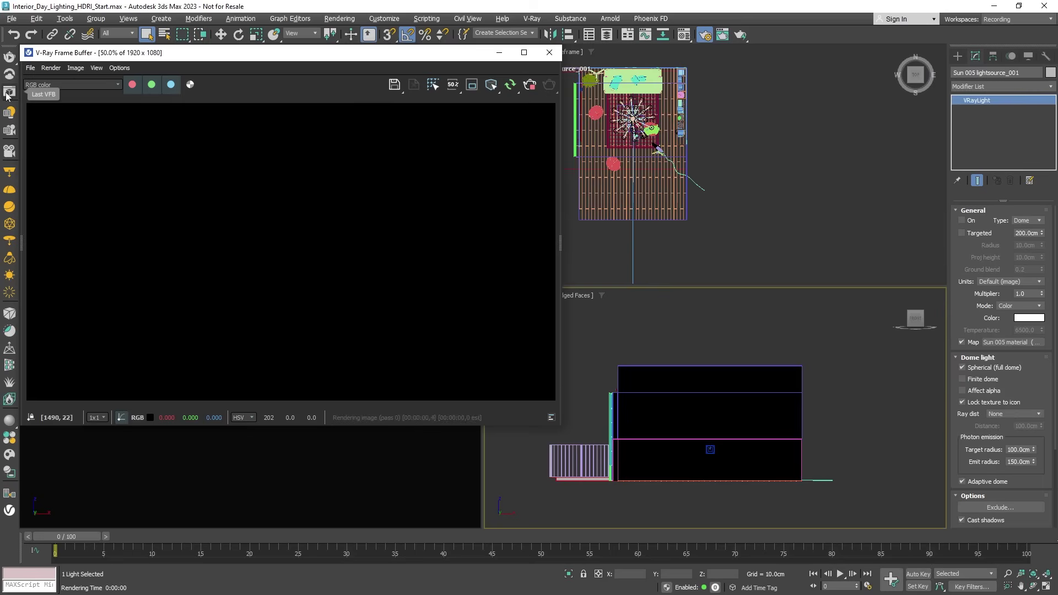
left_click(10, 190)
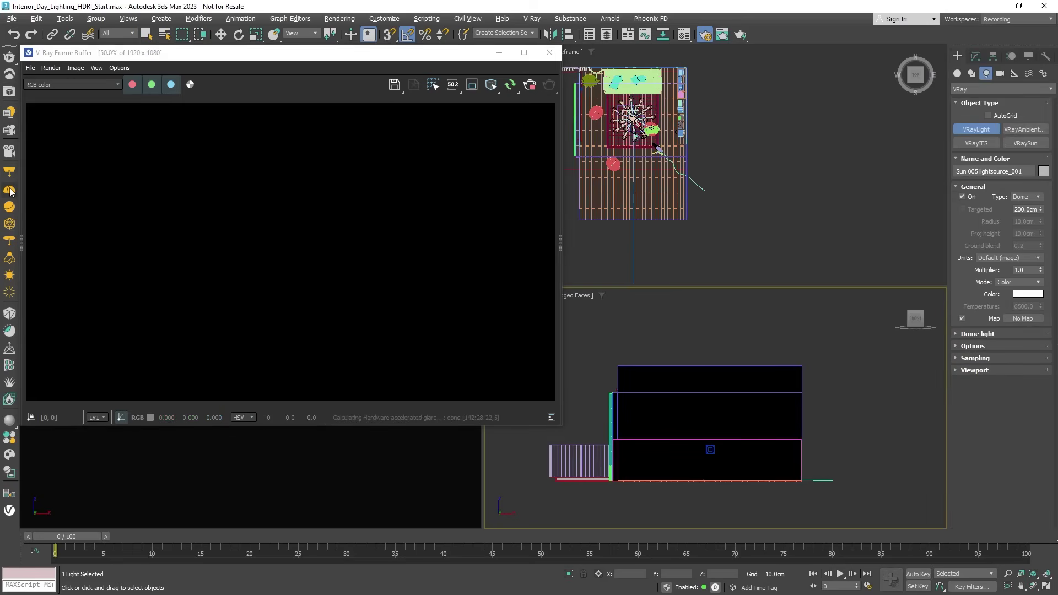
left_click(799, 204)
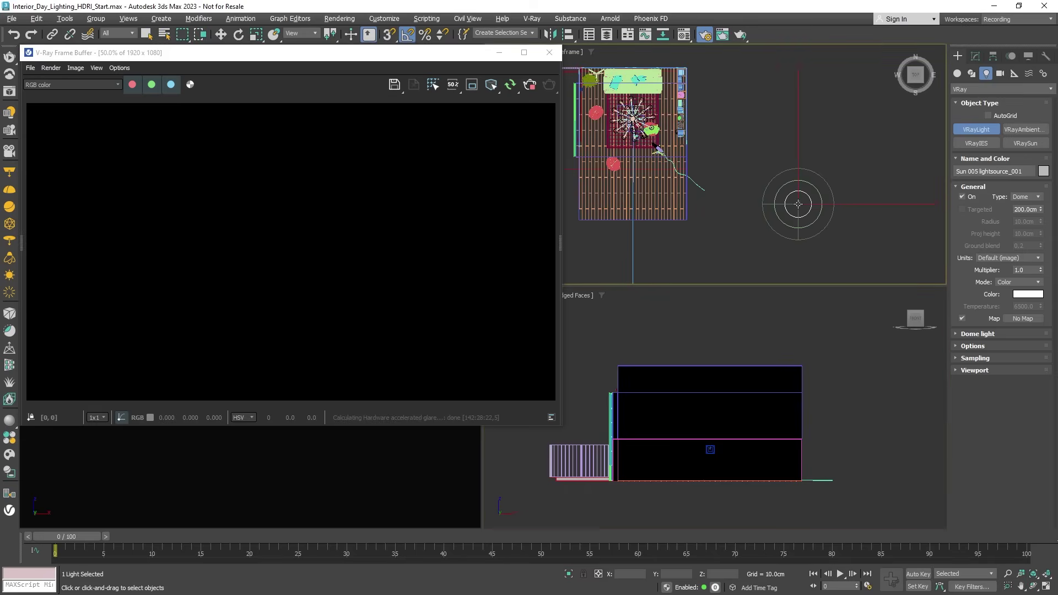
right_click(798, 204)
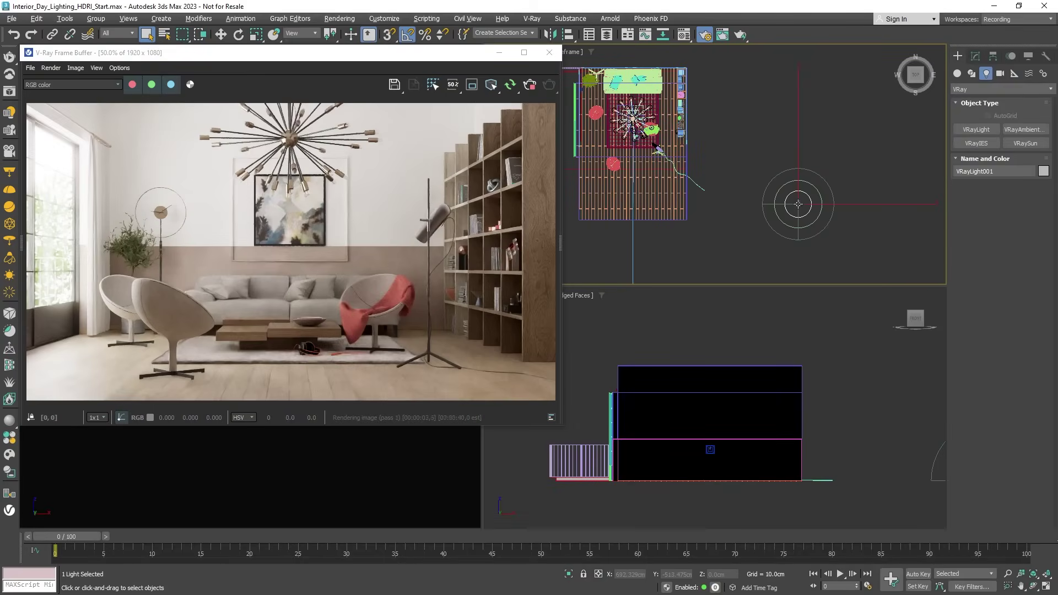
left_click(976, 57)
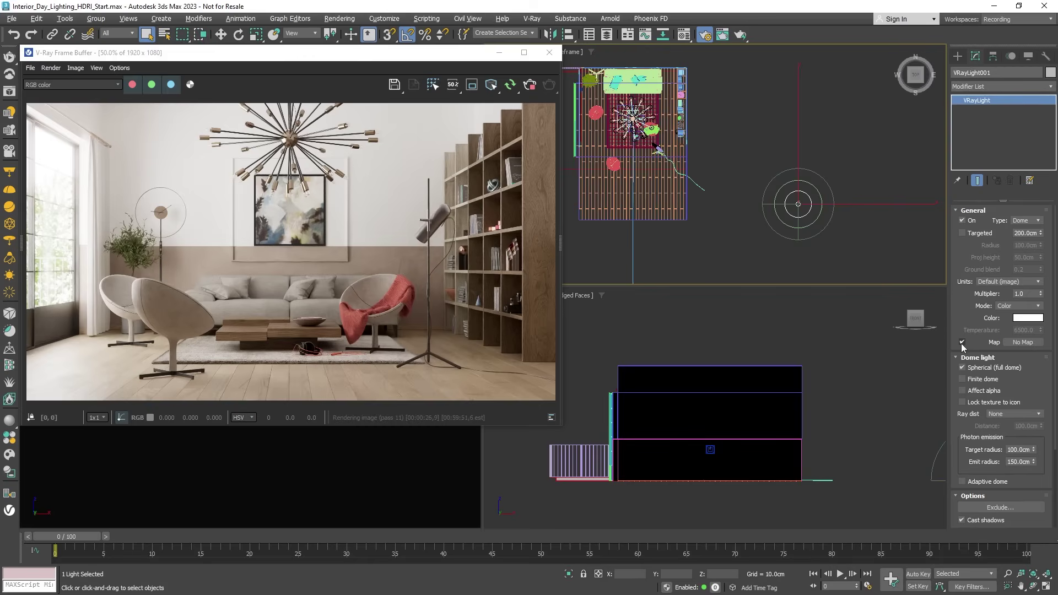
- Assign a VRayBitmap map with the HDRI file ead23e01_Day_008_7k_lin_srgb.exr to the new dome light
left_click(1026, 344)
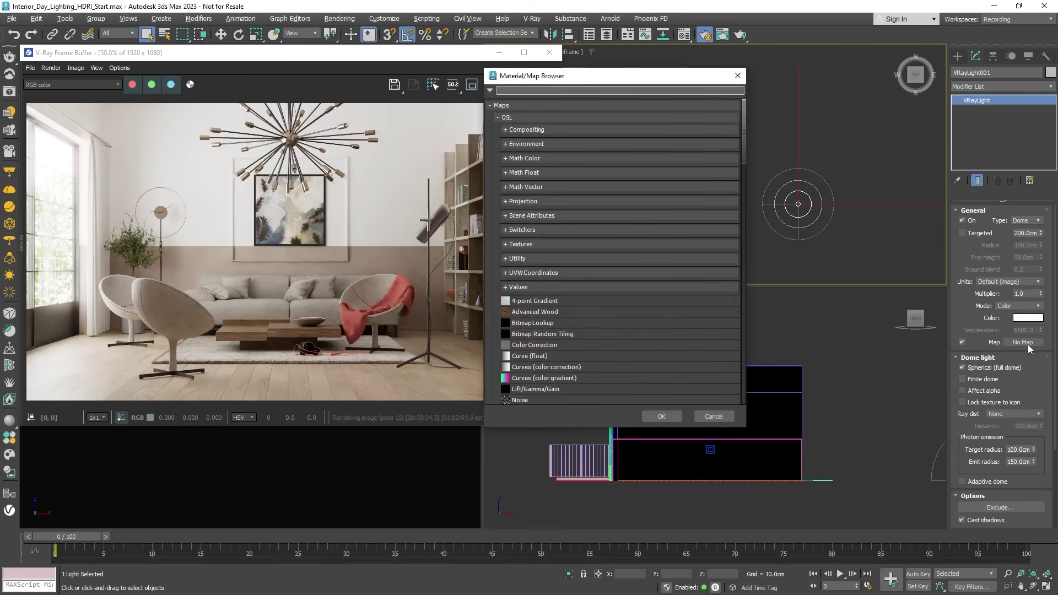
type("vrayb")
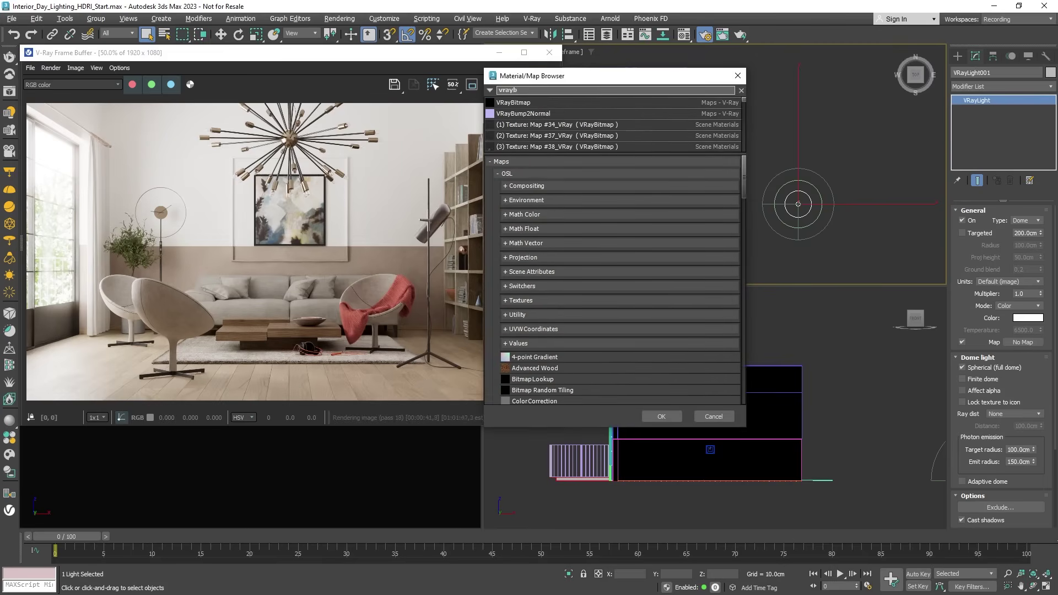
double_click(531, 102)
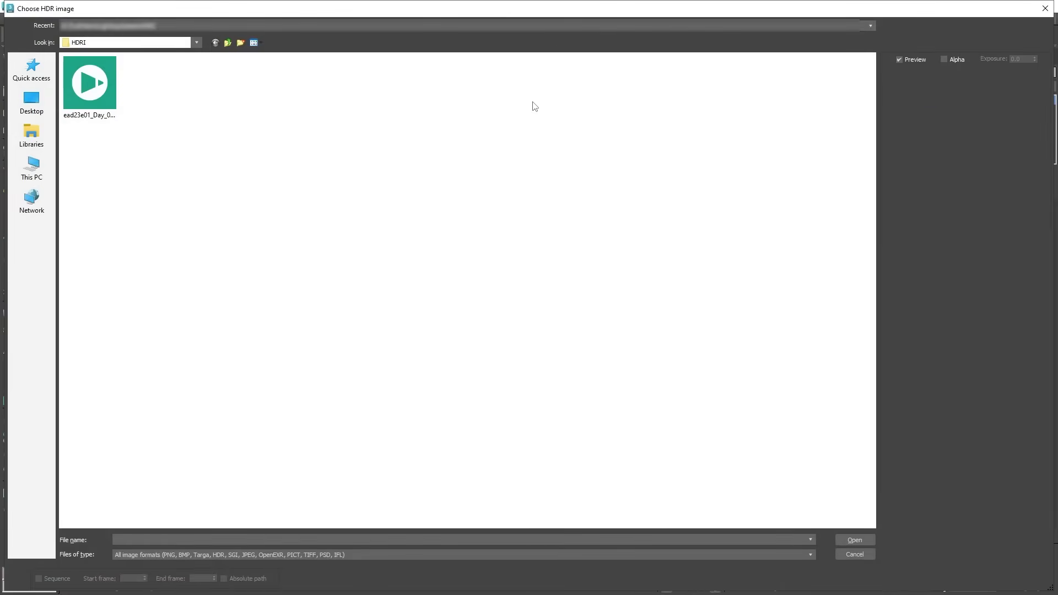
left_click(115, 96)
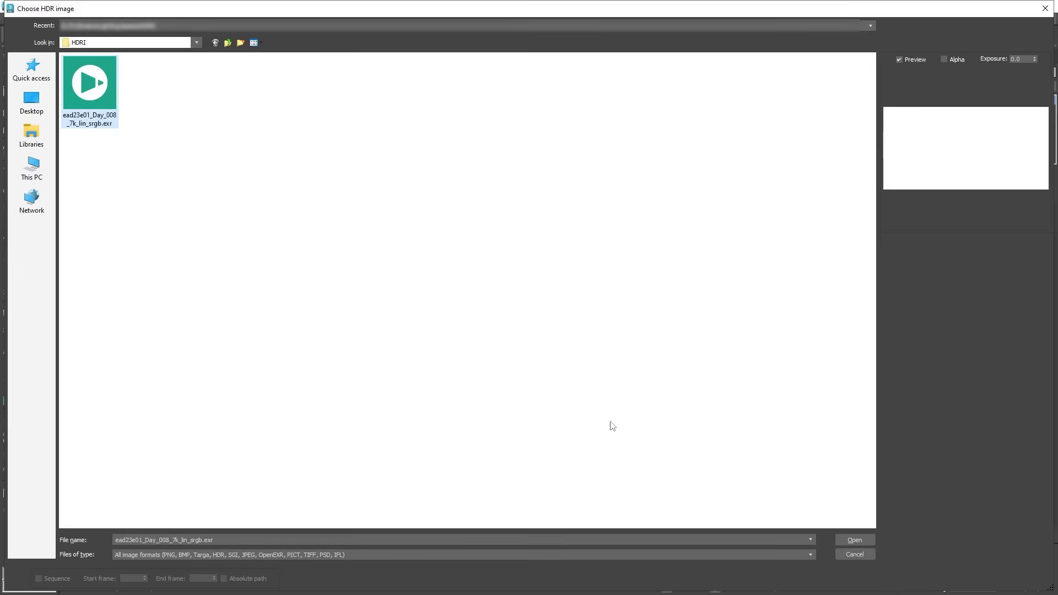
left_click(856, 540)
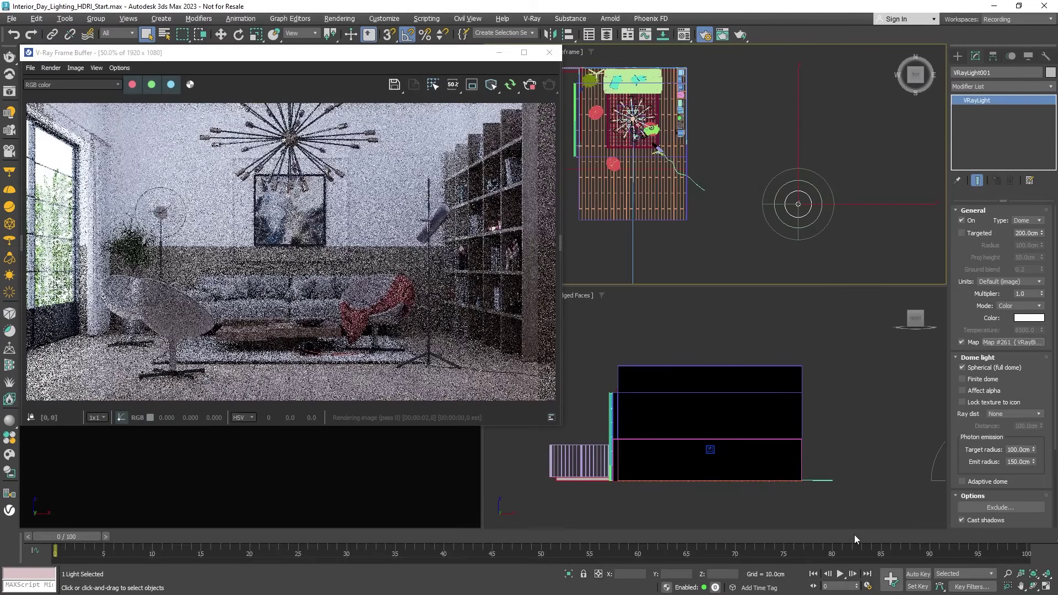
- Instance the dome light's map into the Material Editor and set its mapping type to Spherical with a horizontal rotation of 180
key("m")
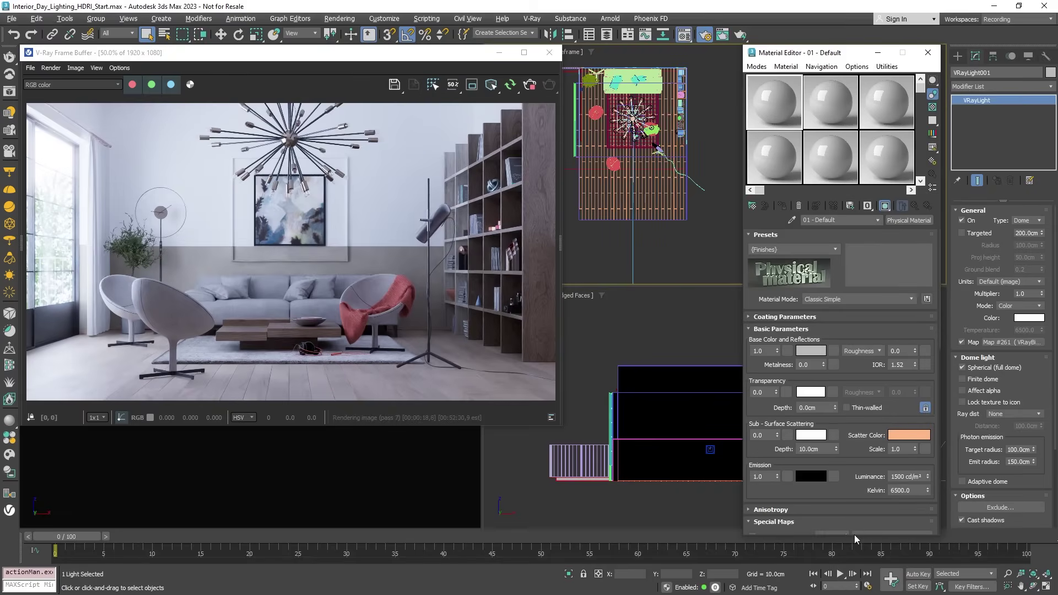
left_click_drag(1012, 342, 784, 105)
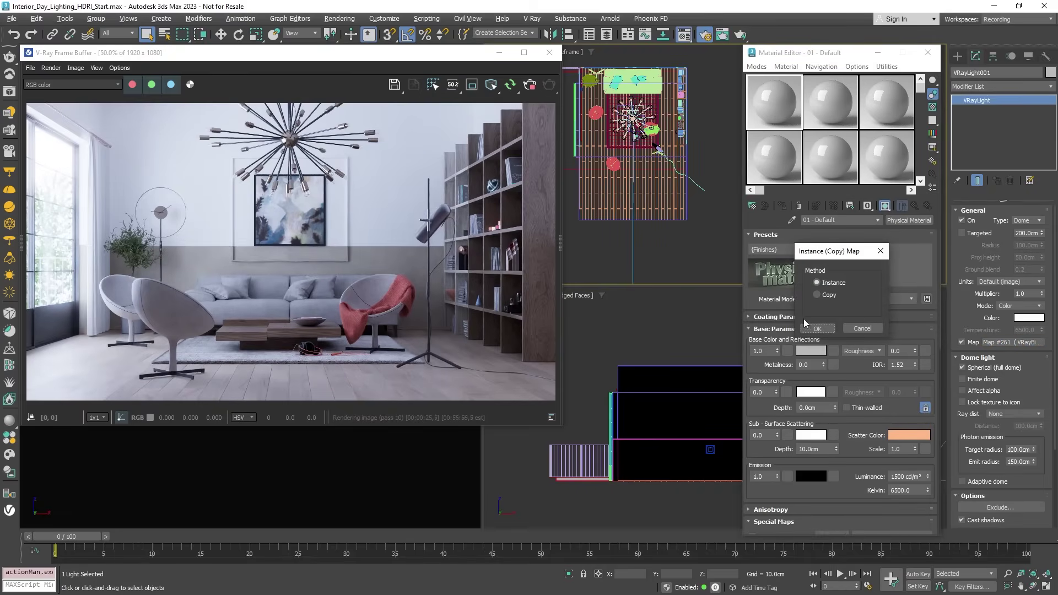
left_click(812, 328)
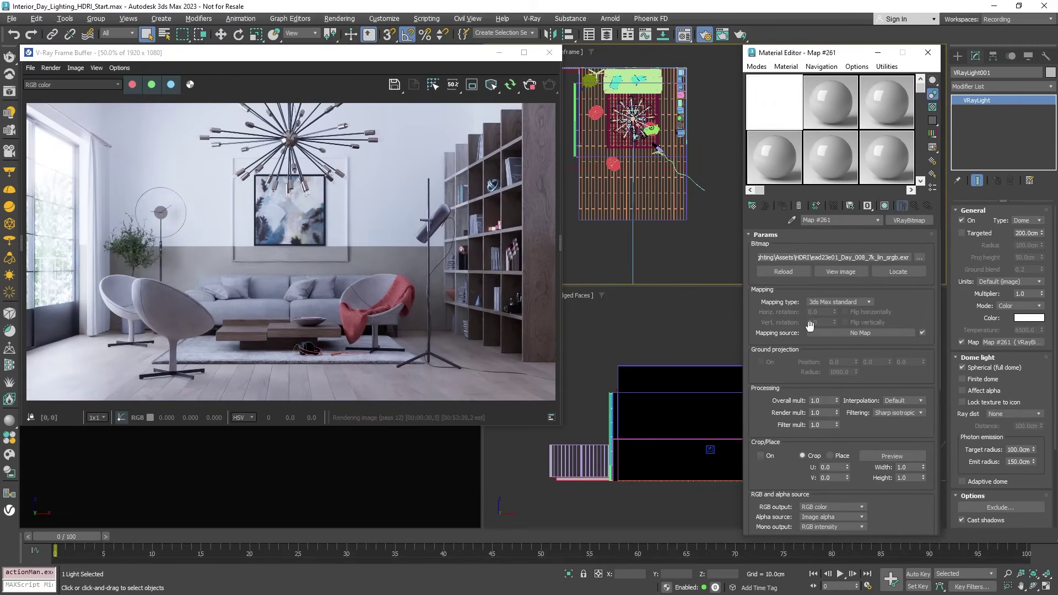
left_click(823, 303)
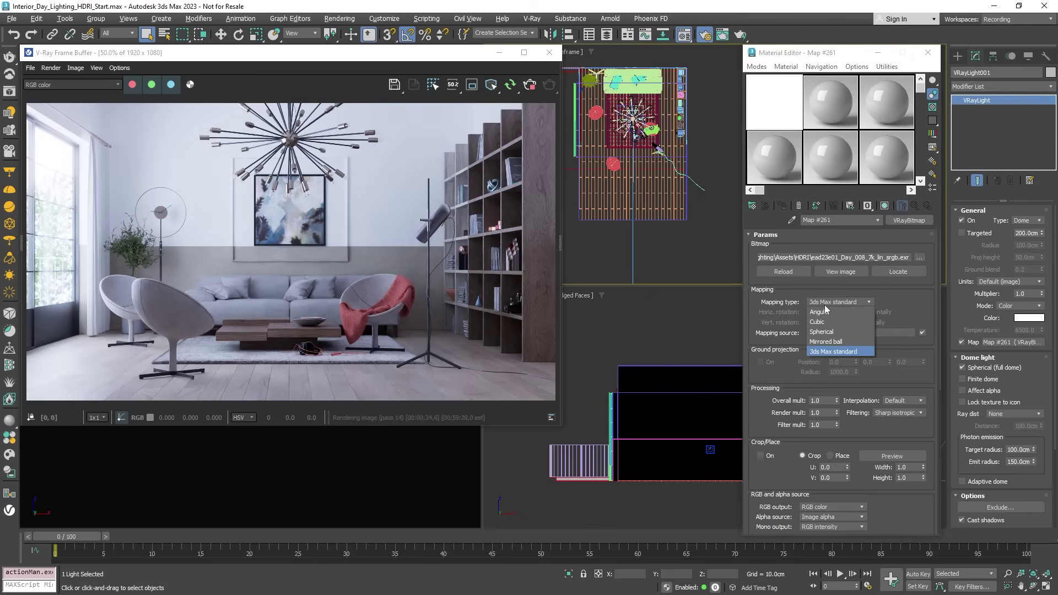
left_click(822, 330)
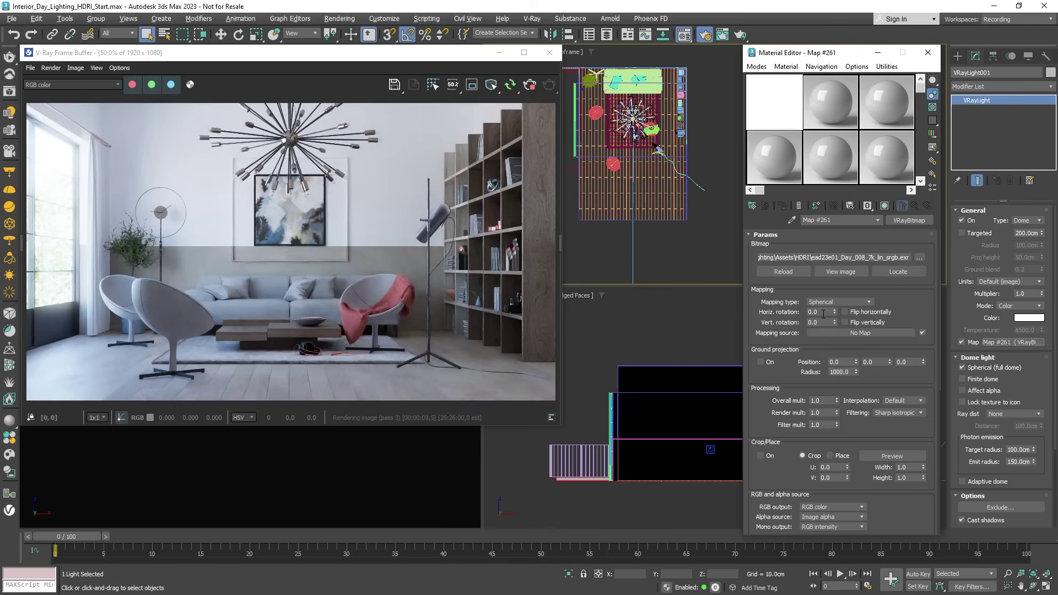
left_click_drag(823, 312, 804, 311)
type("180")
key("Return")
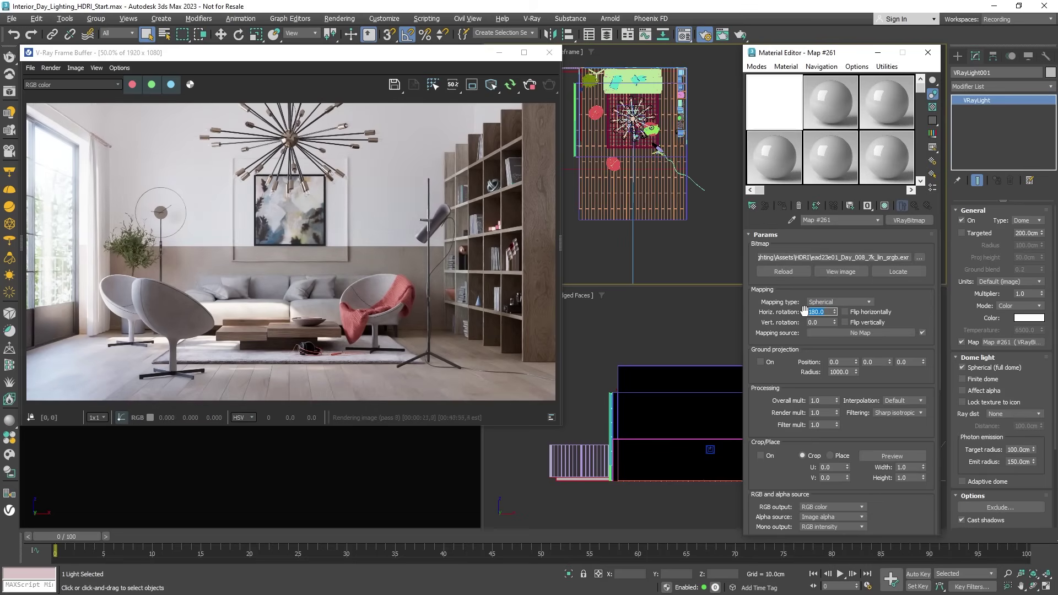
left_click(928, 53)
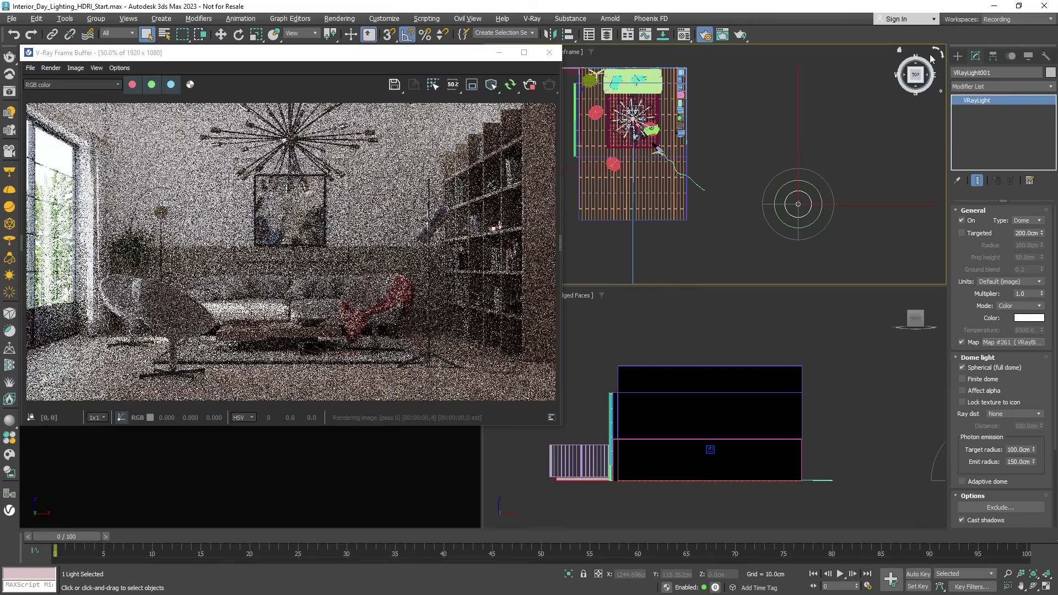
- Lock the dome light's texture to its icon and rotate the light to 155° about Z in the Top view
left_click(962, 403)
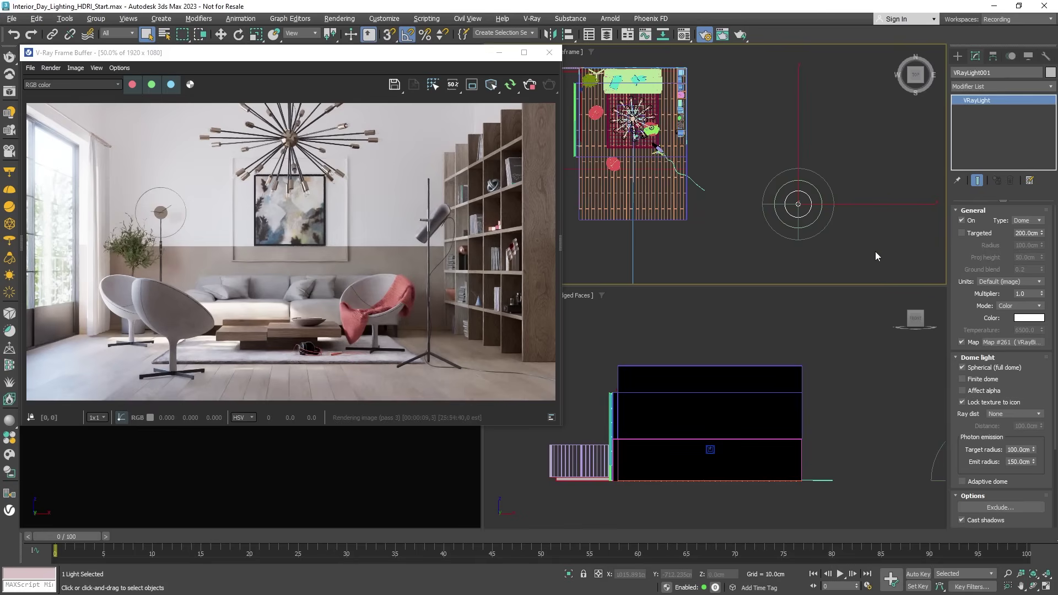
key("e")
left_click_drag(892, 157, 892, 271)
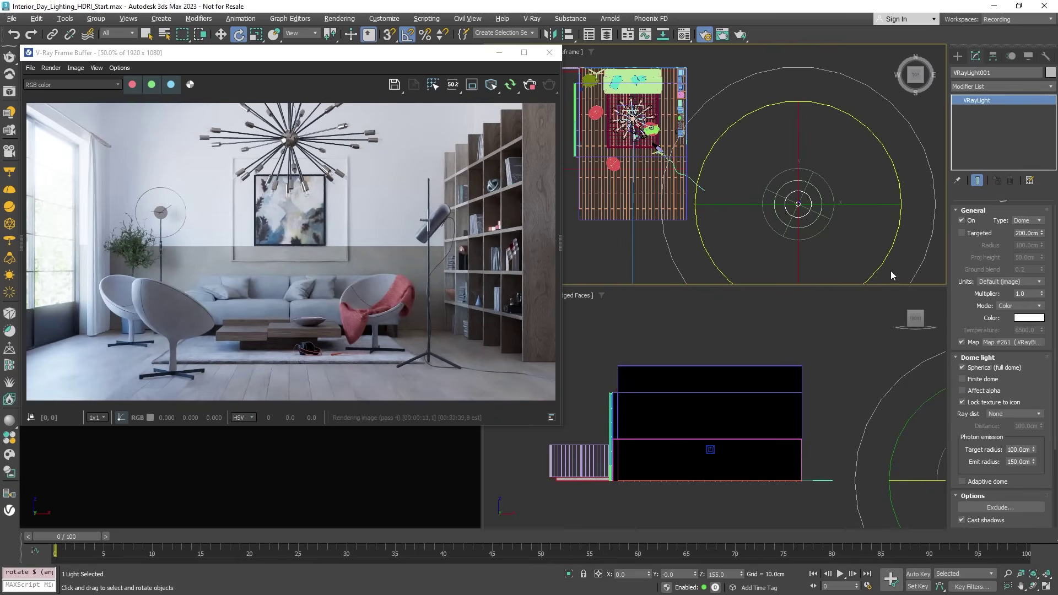
- Switch off the current dome light and add the Sunset 005 HDRI from Chaos Cosmos below the room, with its texture locked to the icon
left_click(963, 221)
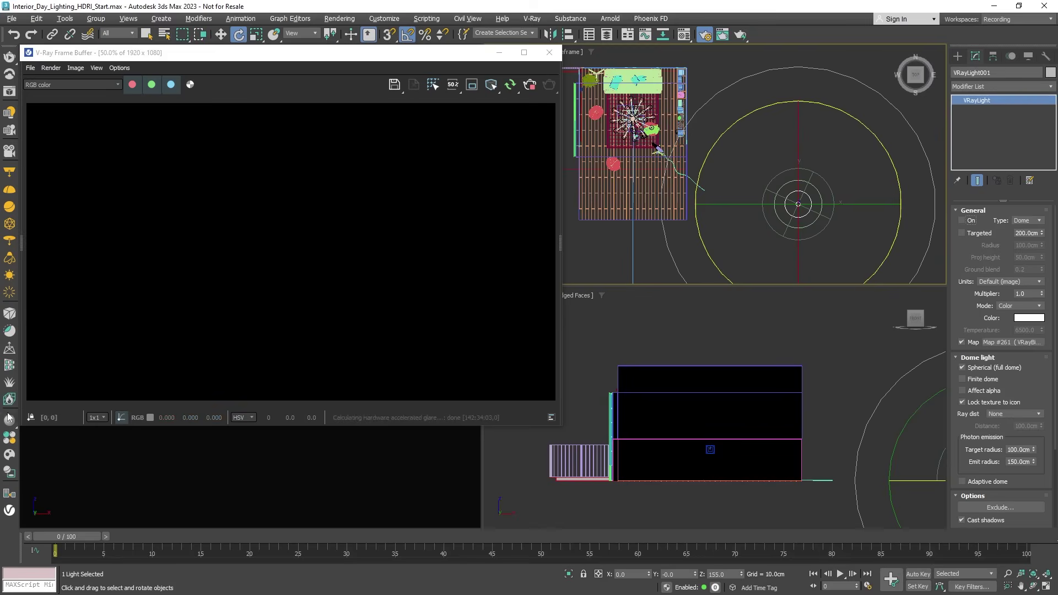
left_click(10, 457)
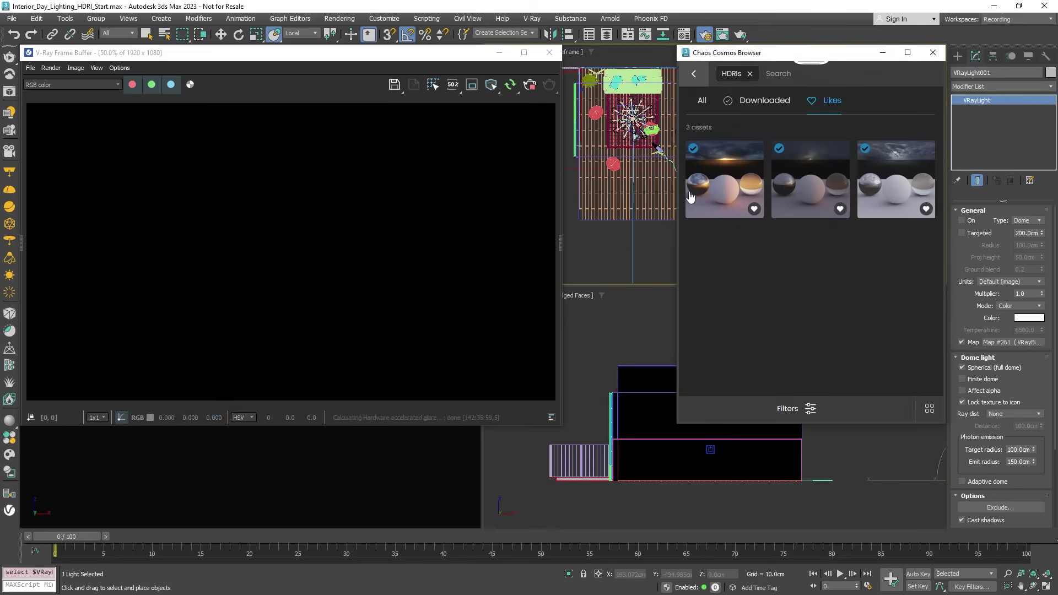
mouse_move(725, 177)
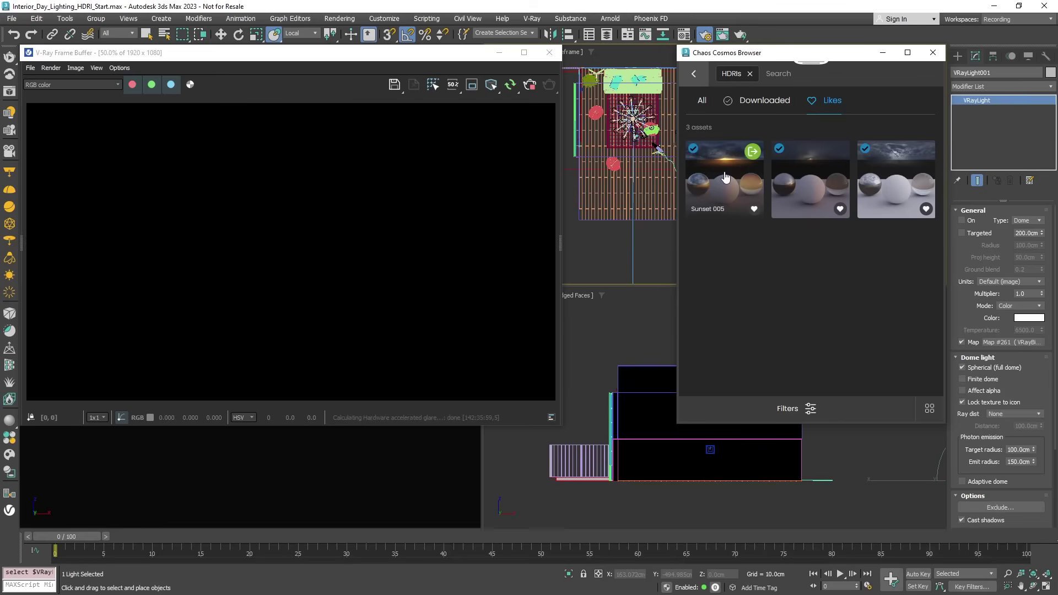
left_click_drag(726, 177, 610, 243)
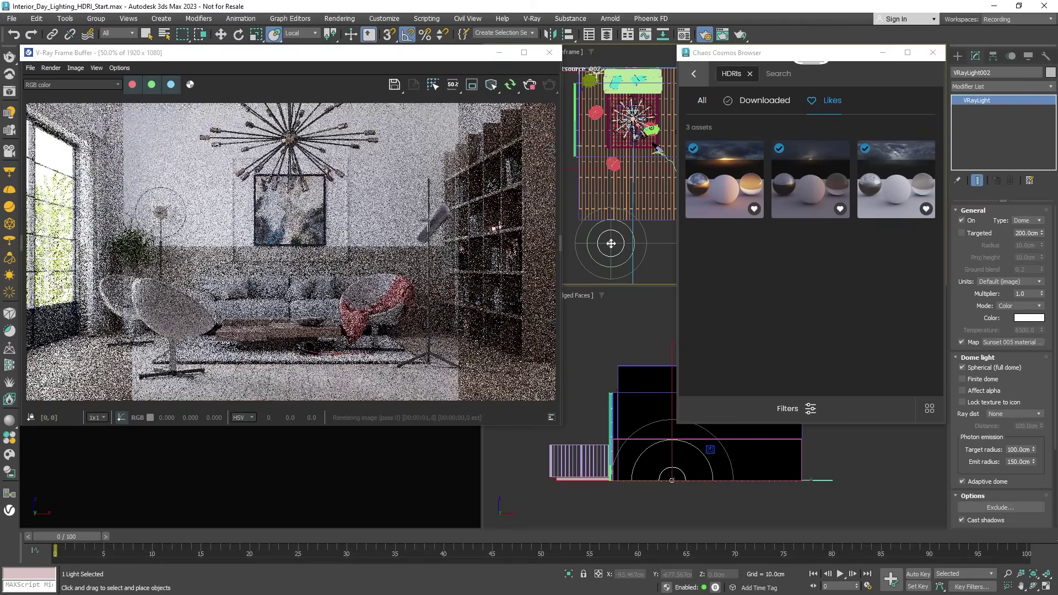
left_click(963, 403)
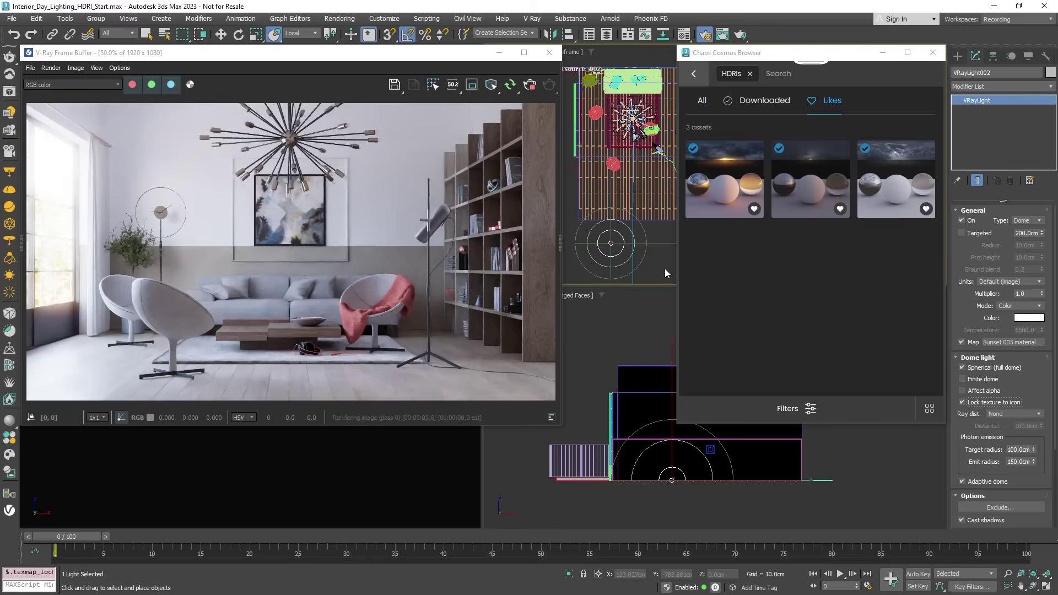
- Select the Sunset 005 dome light and rotate it to -150° about Z in the Top view
left_click(665, 269)
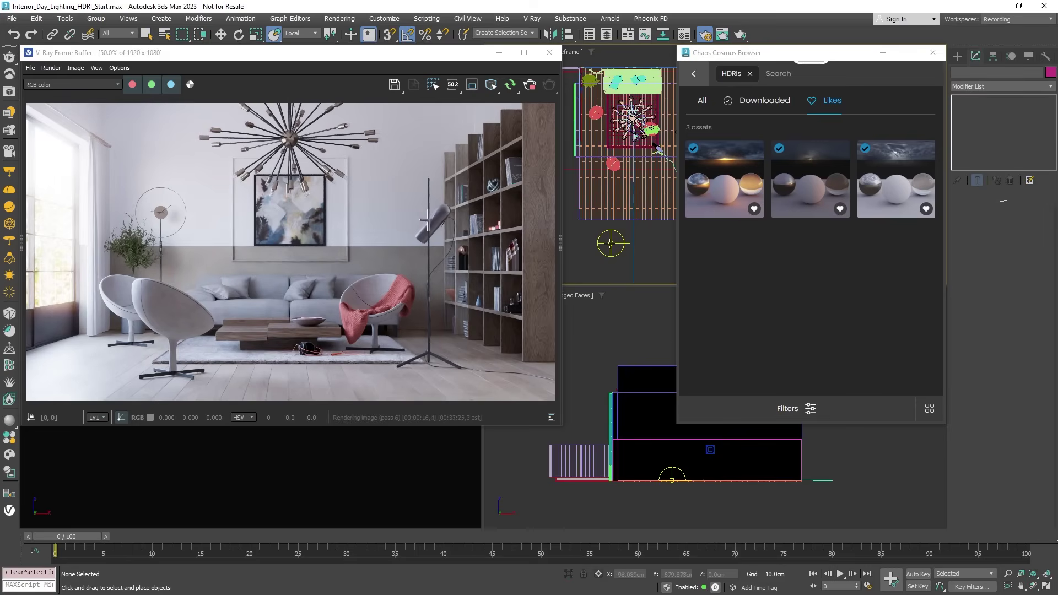
left_click(611, 243)
key("e")
left_click_drag(667, 157, 720, 200)
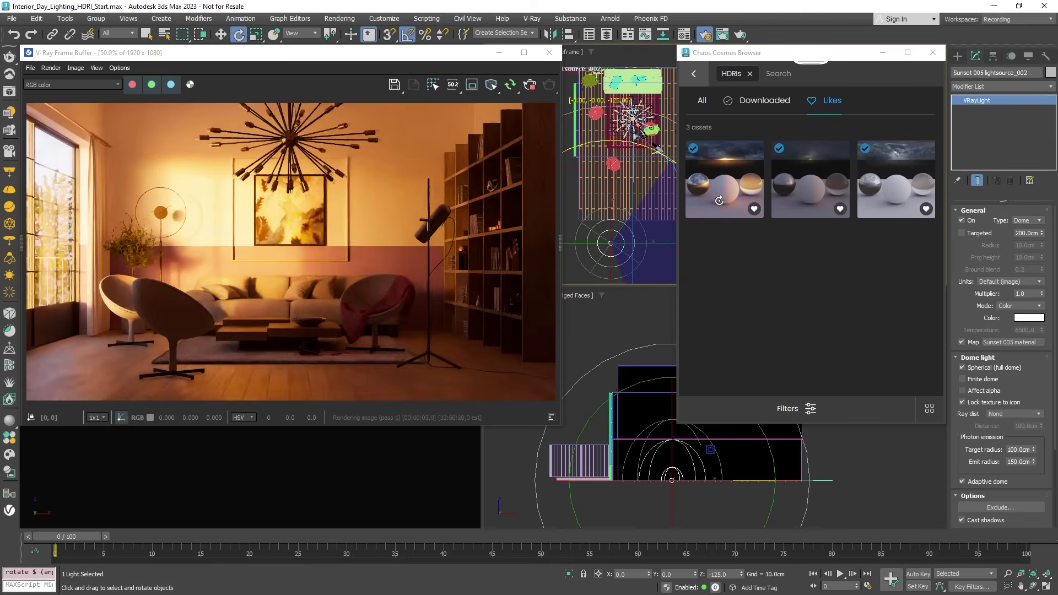
left_click_drag(719, 200, 730, 220)
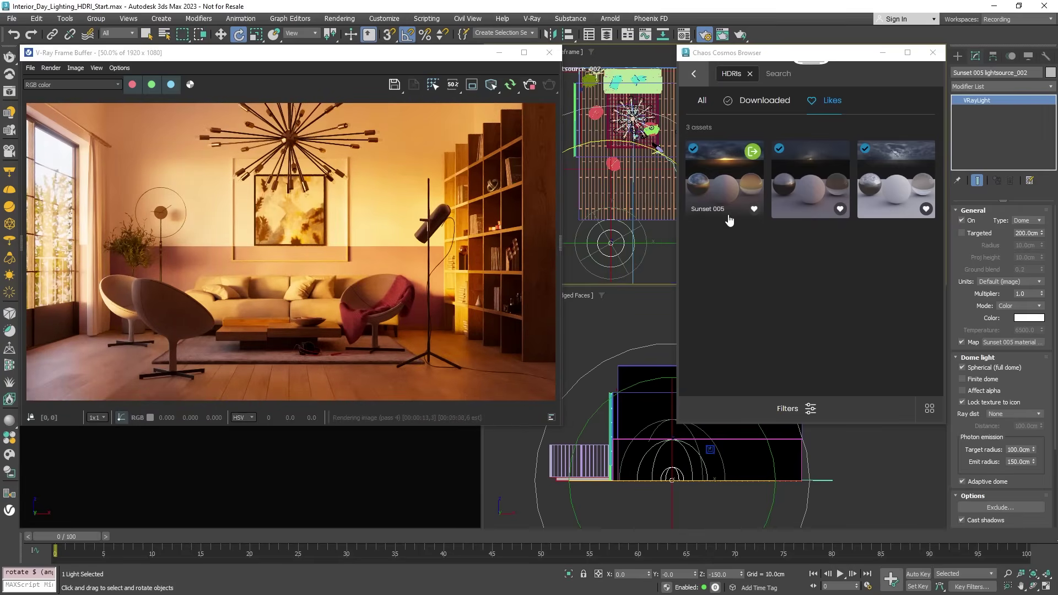
- Switch off the Sunset 005 dome light and place the Sun 005 HDRI from Chaos Cosmos beside it in the Top view
left_click(962, 220)
left_click_drag(813, 184, 660, 239)
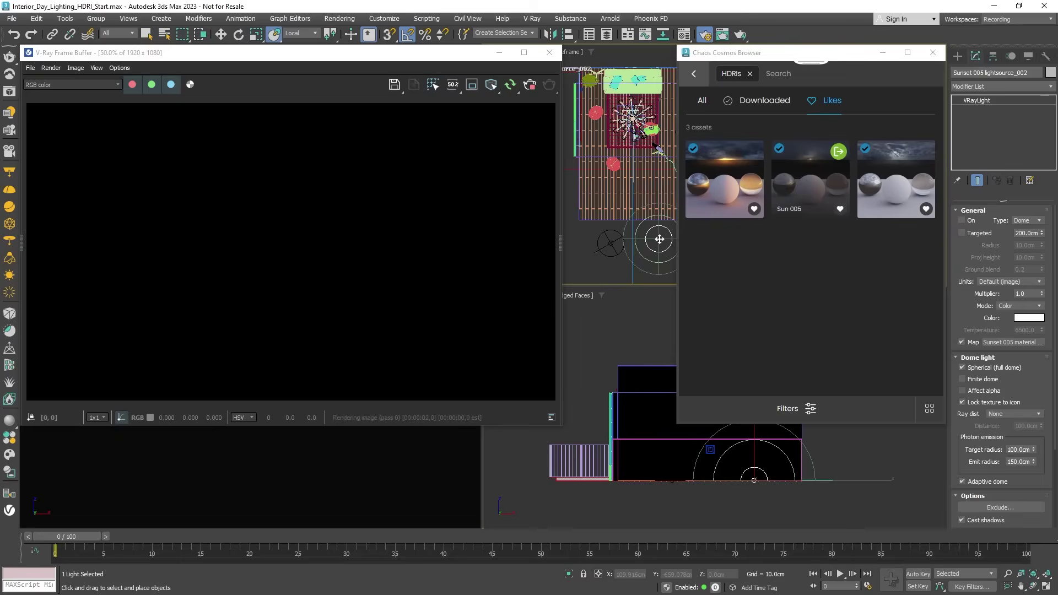
middle_click_drag(652, 248, 609, 243)
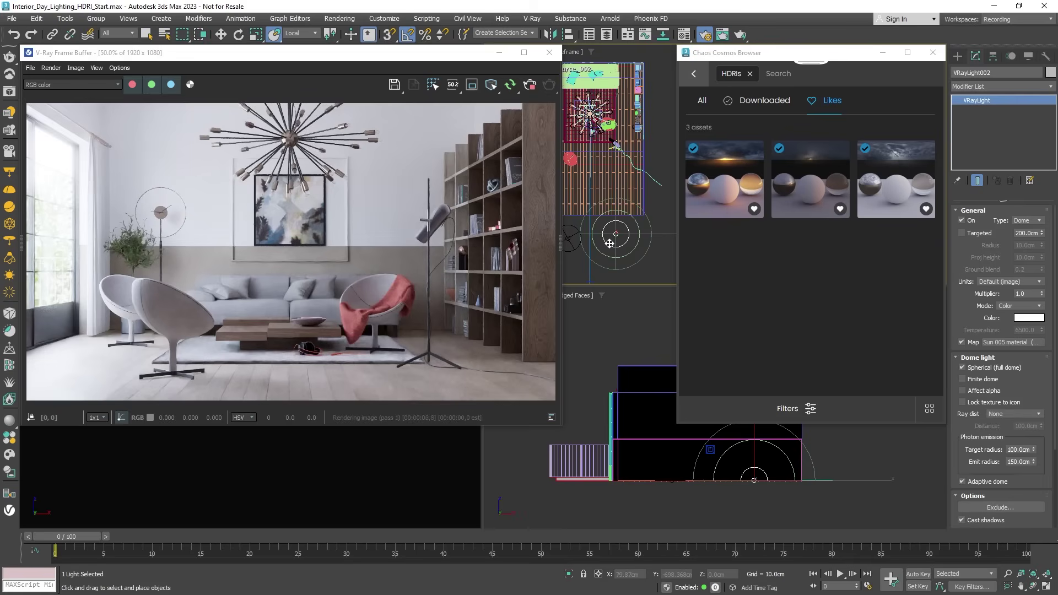
- Lock the Sun 005 dome light's texture to its icon and rotate the light to -150° about Z
key("e")
left_click(962, 403)
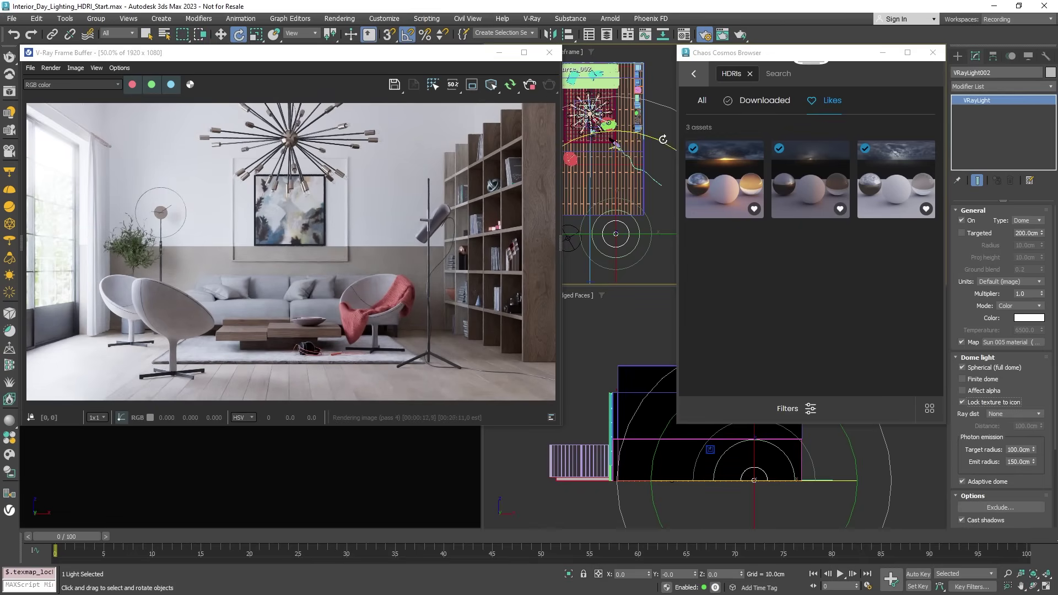
left_click_drag(627, 131, 732, 200)
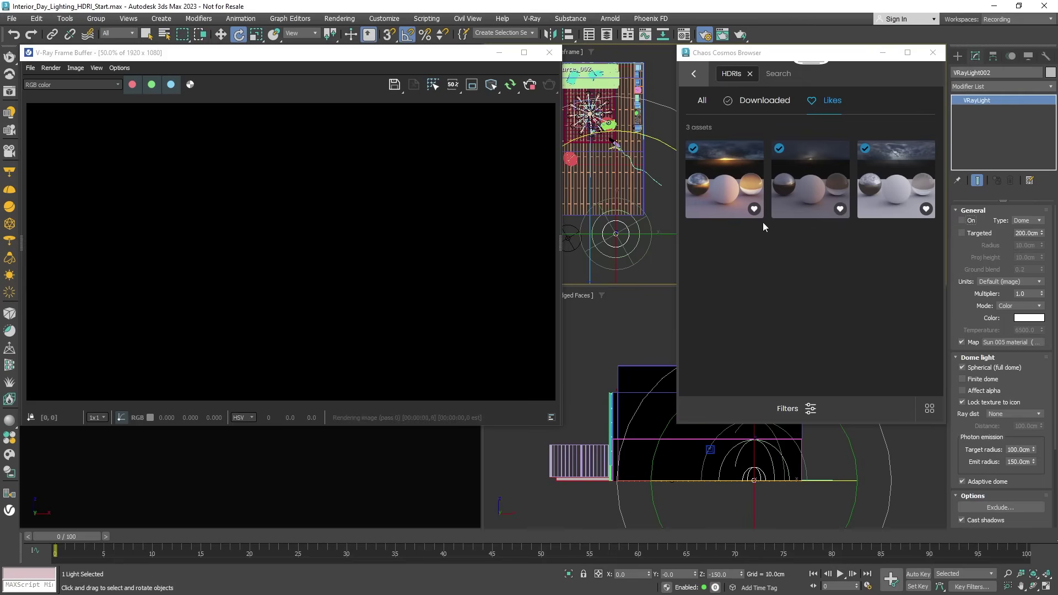
- Place the Day 011 HDRI from Chaos Cosmos beside the other dome lights and lock its texture to the icon
left_click_drag(896, 182, 670, 231)
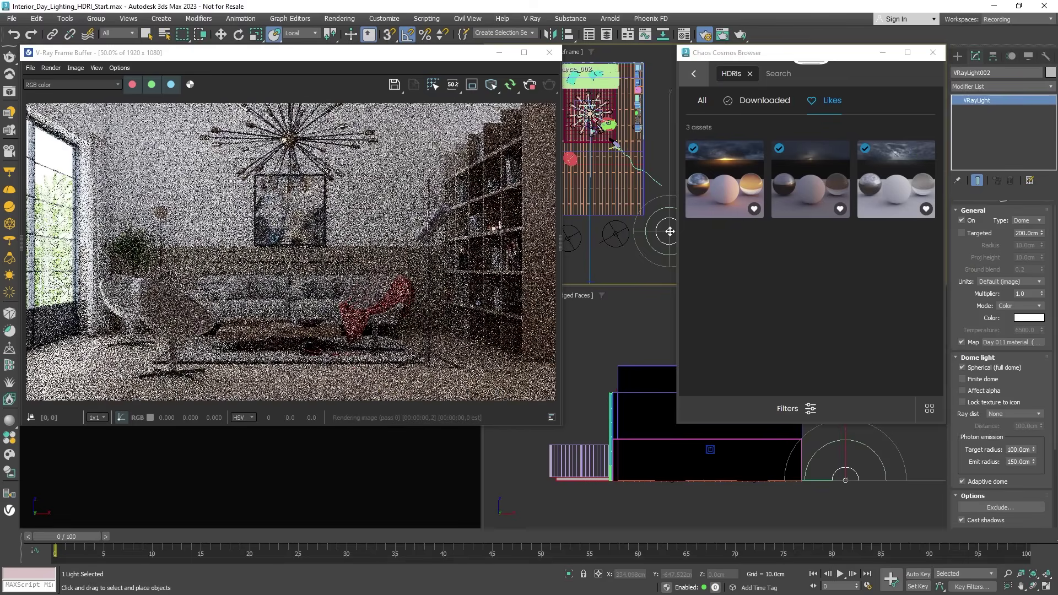
middle_click_drag(670, 231, 636, 228)
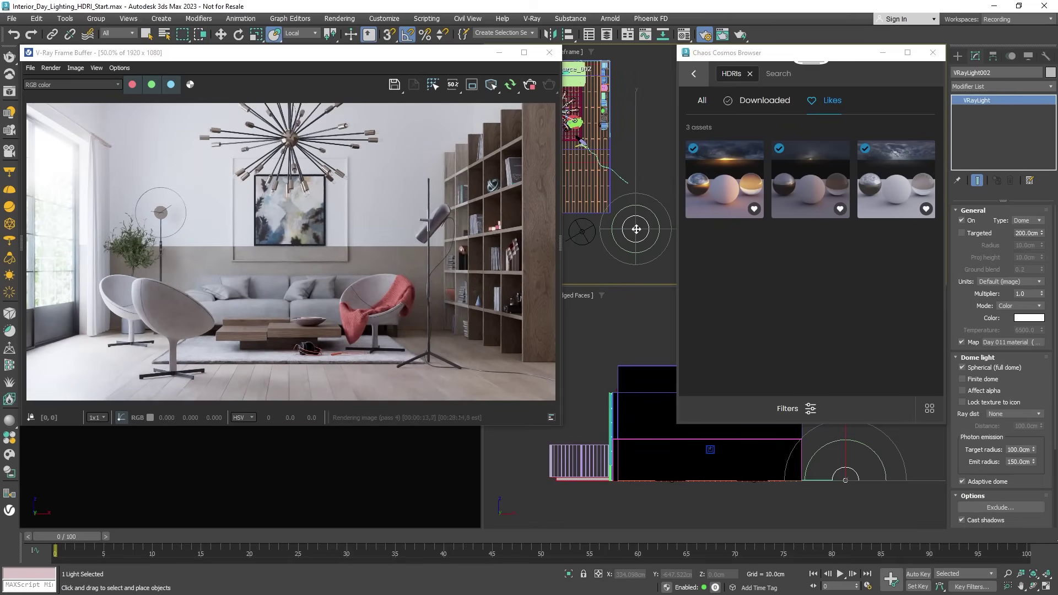
left_click(962, 402)
- Rotate the Day 011 dome light to -160° about Z and minimize the Chaos Cosmos browser
key("e")
left_click_drag(656, 131, 678, 139)
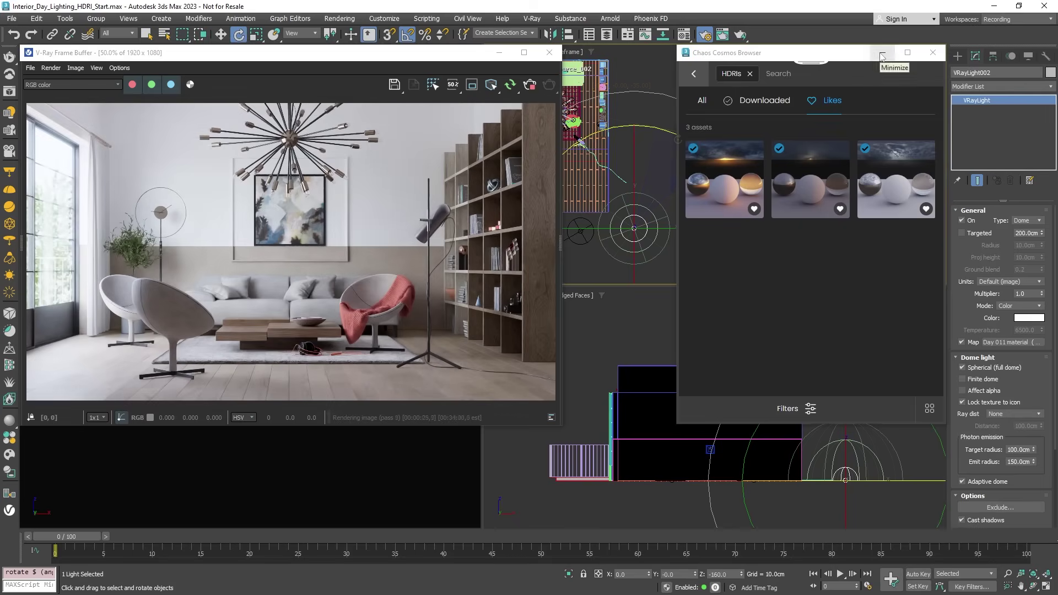
left_click(881, 53)
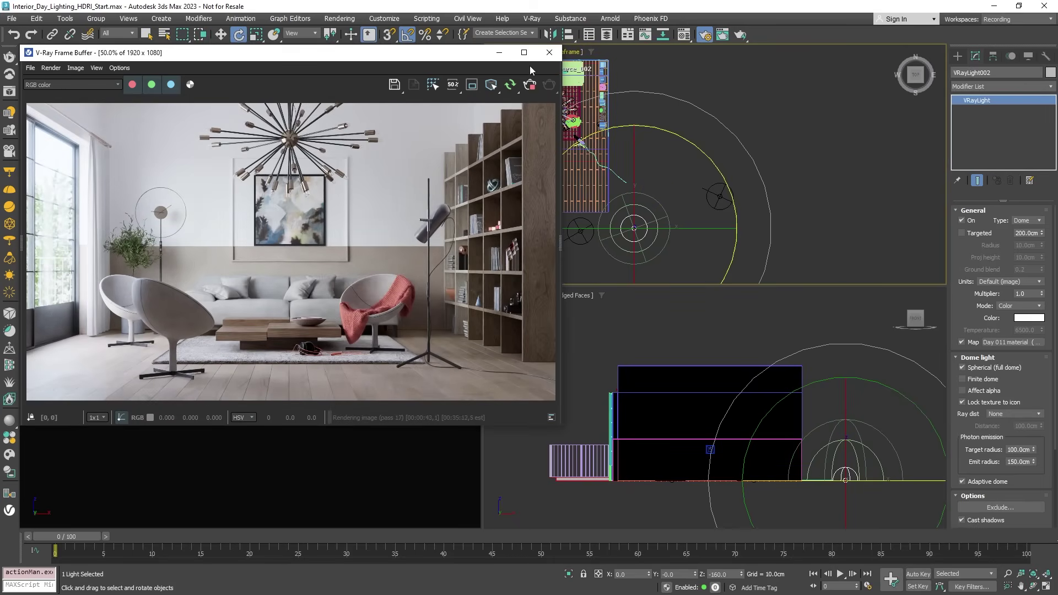
- Add a Lookup Table layer to the frame buffer's display corrections and load Adanmq_Advantix_100.cube as its LUT file
key("ctrl+l")
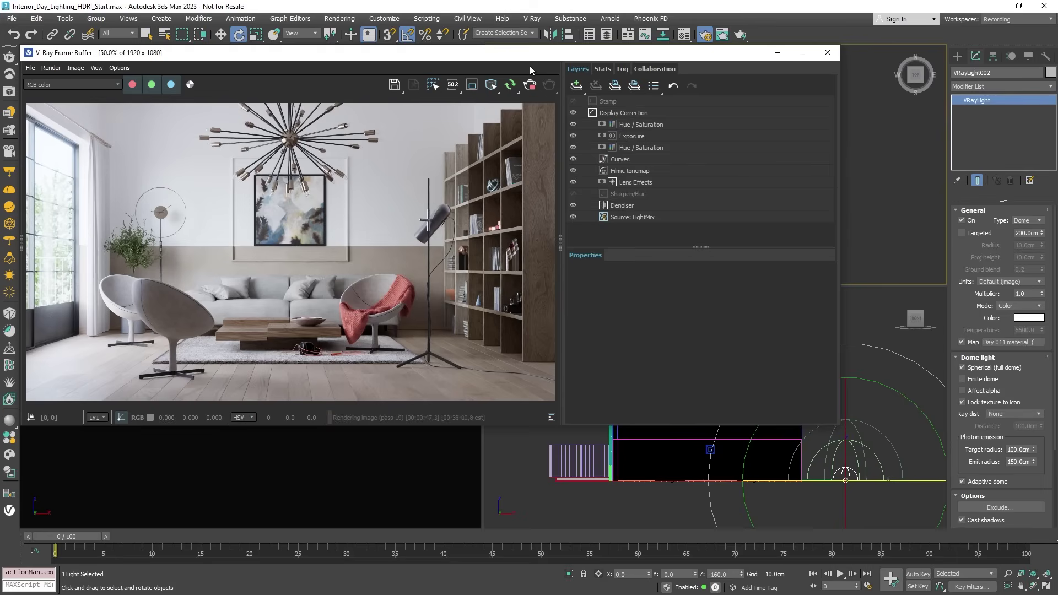
left_click(576, 85)
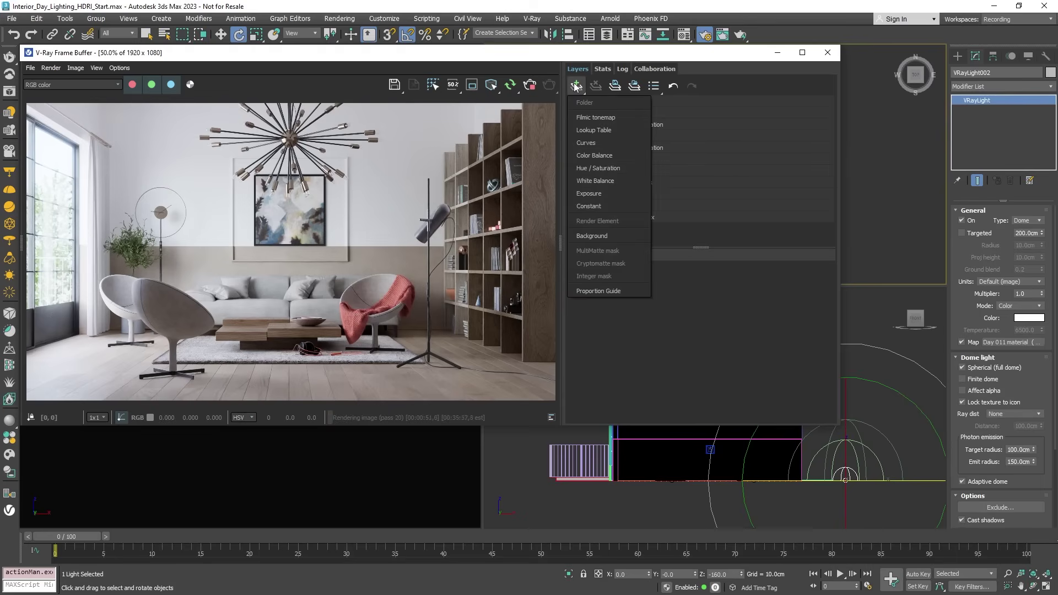
left_click(587, 129)
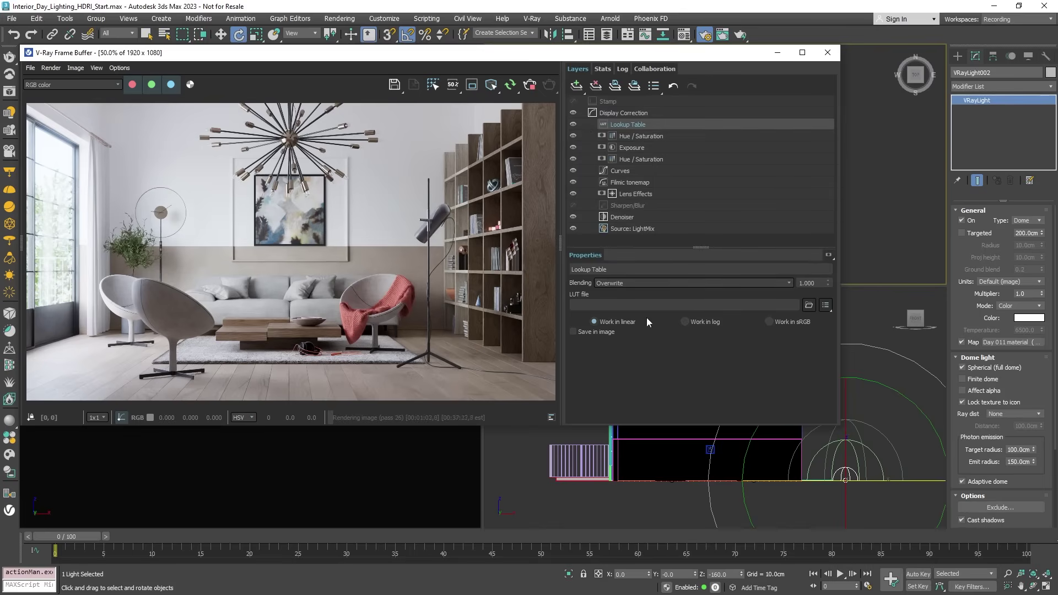
left_click(809, 305)
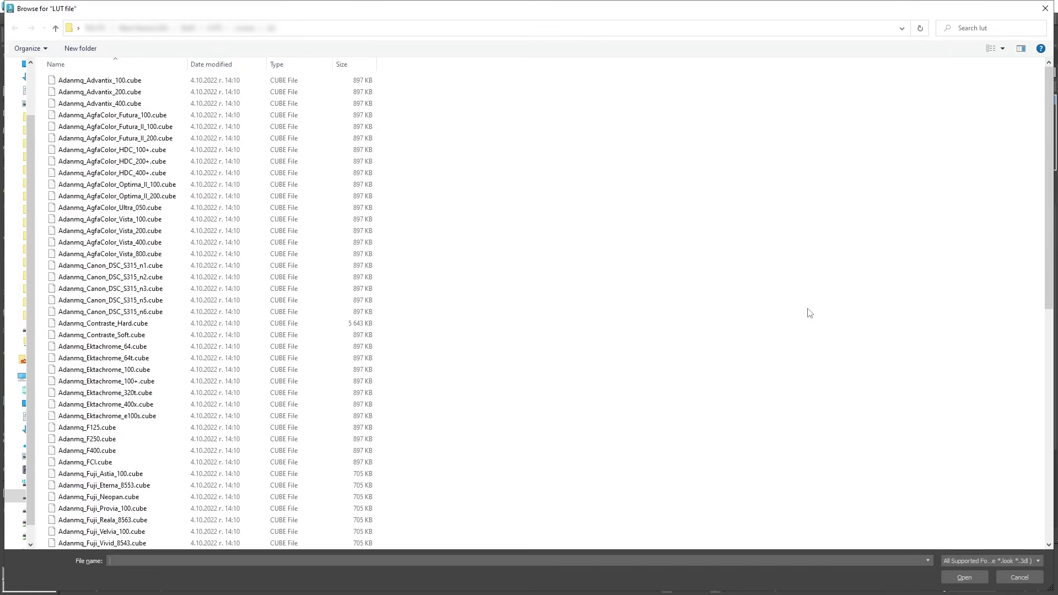
left_click(235, 81)
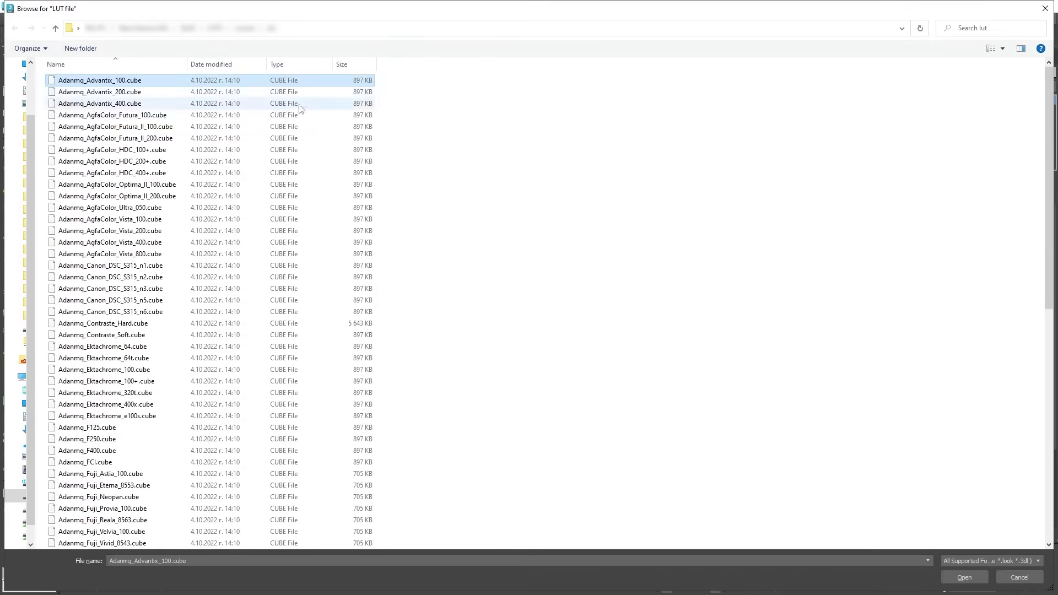
left_click(964, 579)
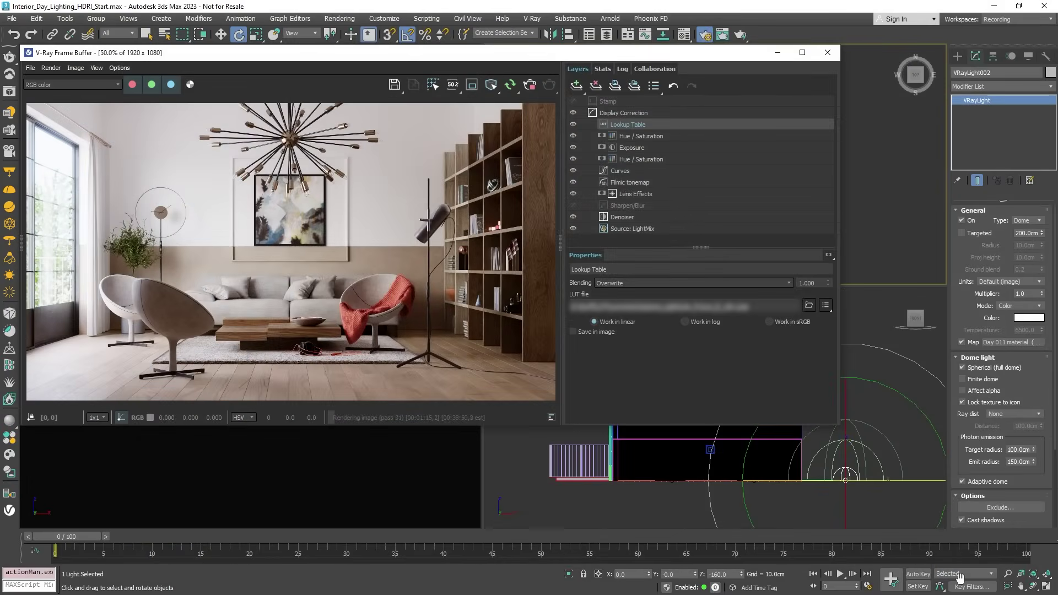
- Switch the lookup table to an AgfaColor Futura II LUT with a 0.655 blend amount and stop the interactive render
left_click(826, 307)
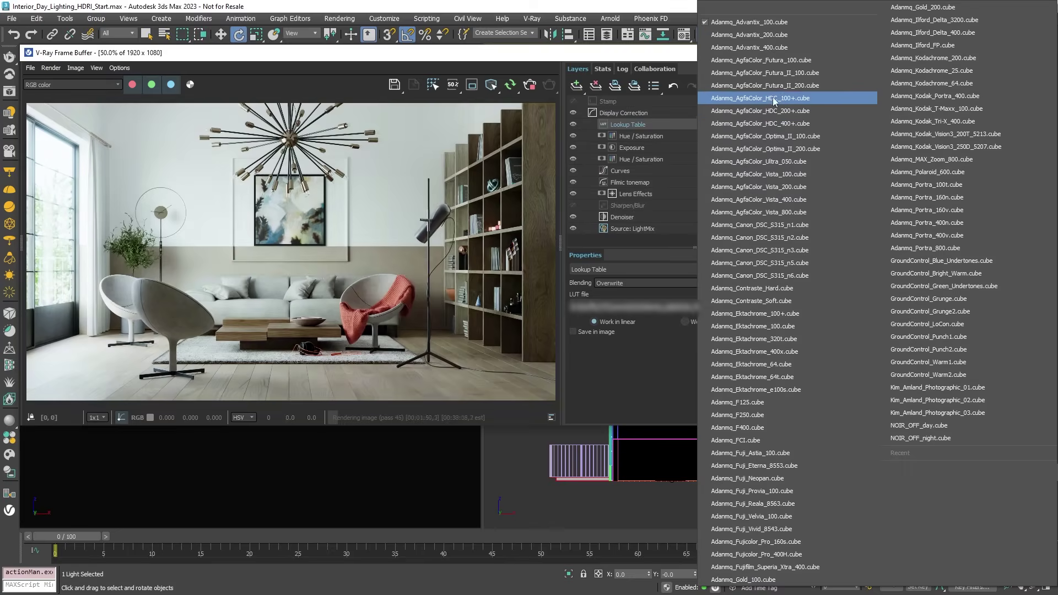
left_click(772, 78)
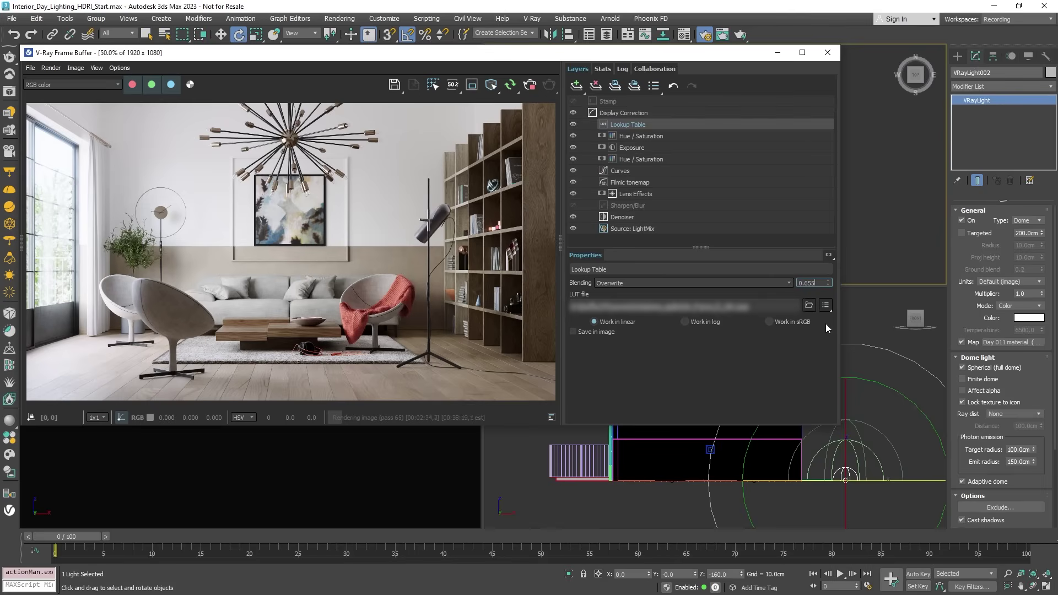
left_click(530, 85)
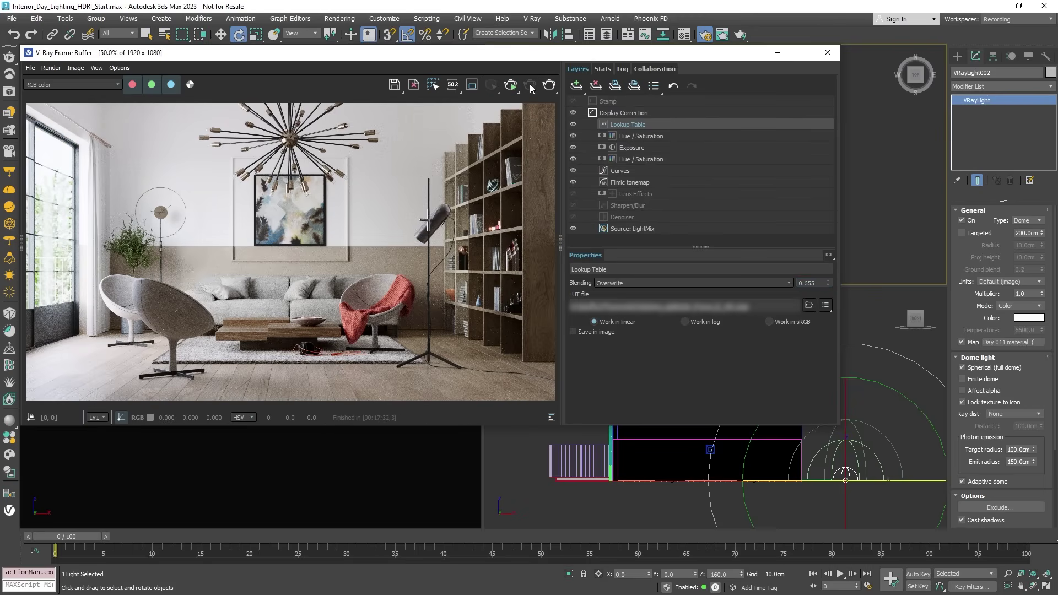
left_click(778, 53)
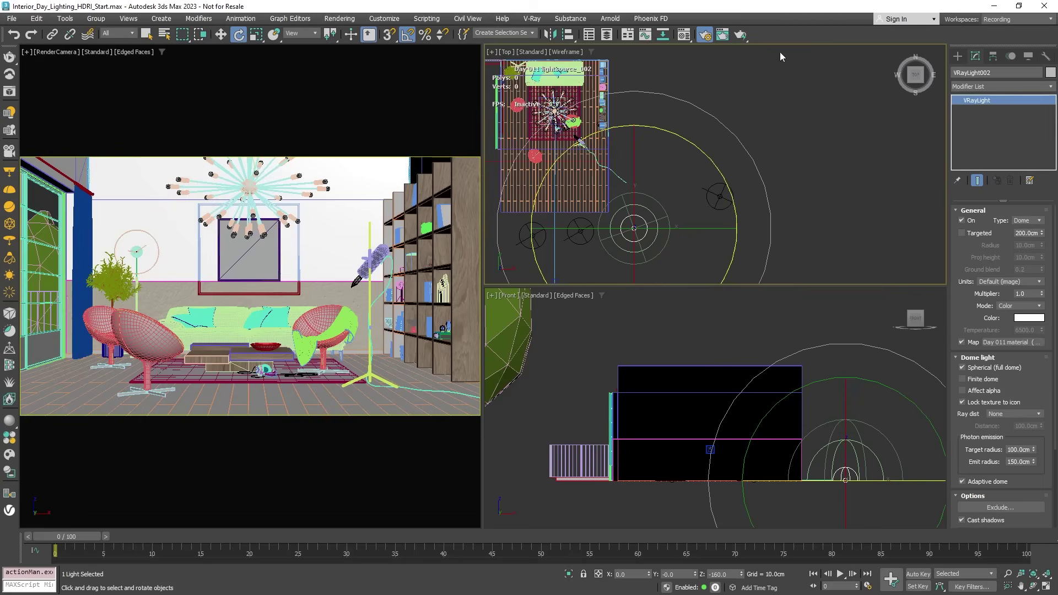
- Turn on the VRayLight001, Sun 005 and Sunset 005 dome lights so they light the scene along with Day 011
key("q")
left_click(796, 128)
left_click(721, 195)
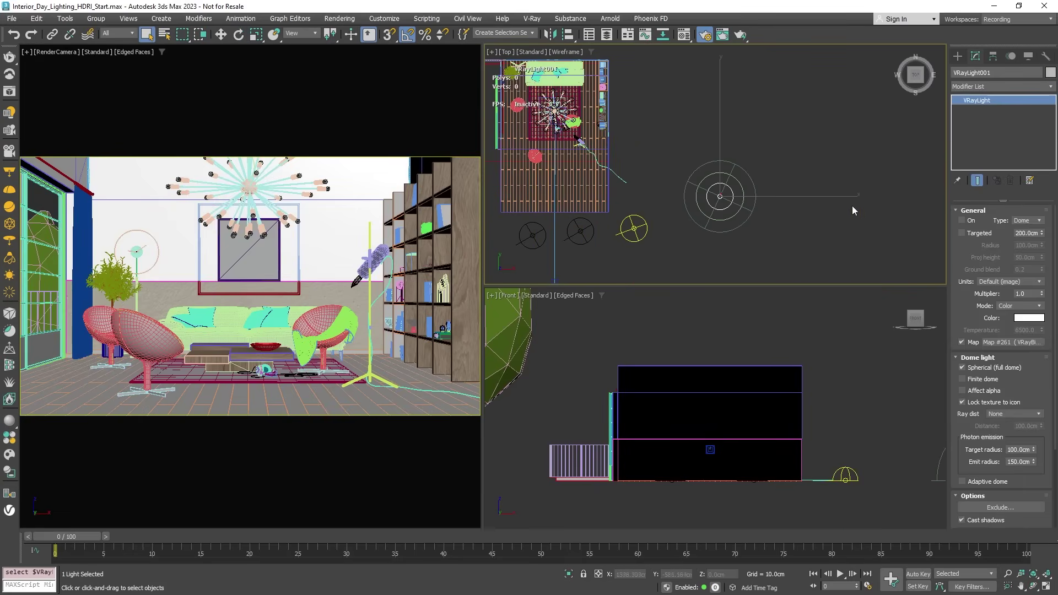
left_click(962, 220)
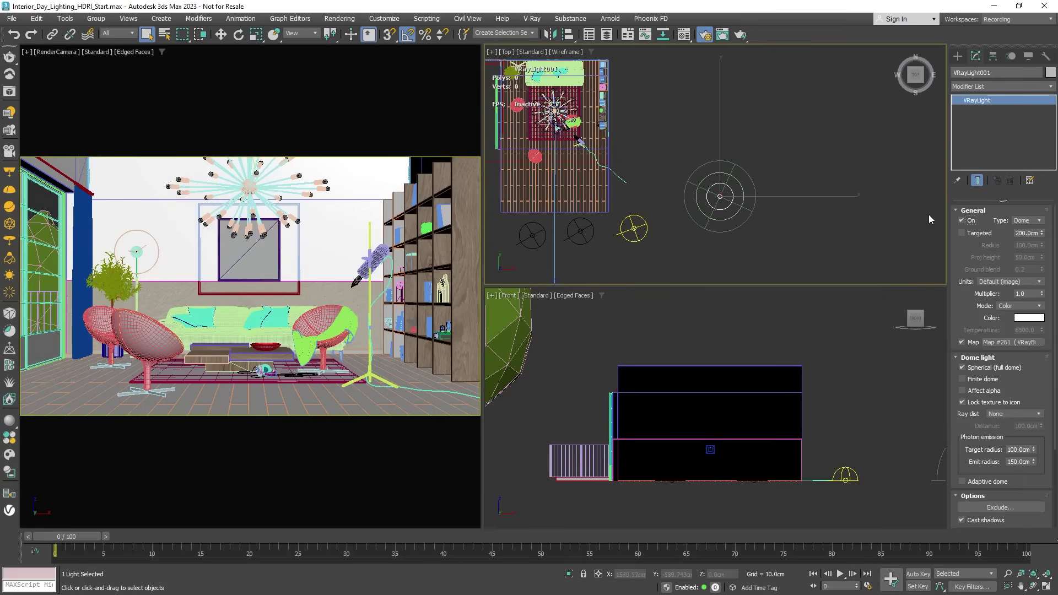
left_click(580, 231)
left_click(962, 220)
left_click(538, 237)
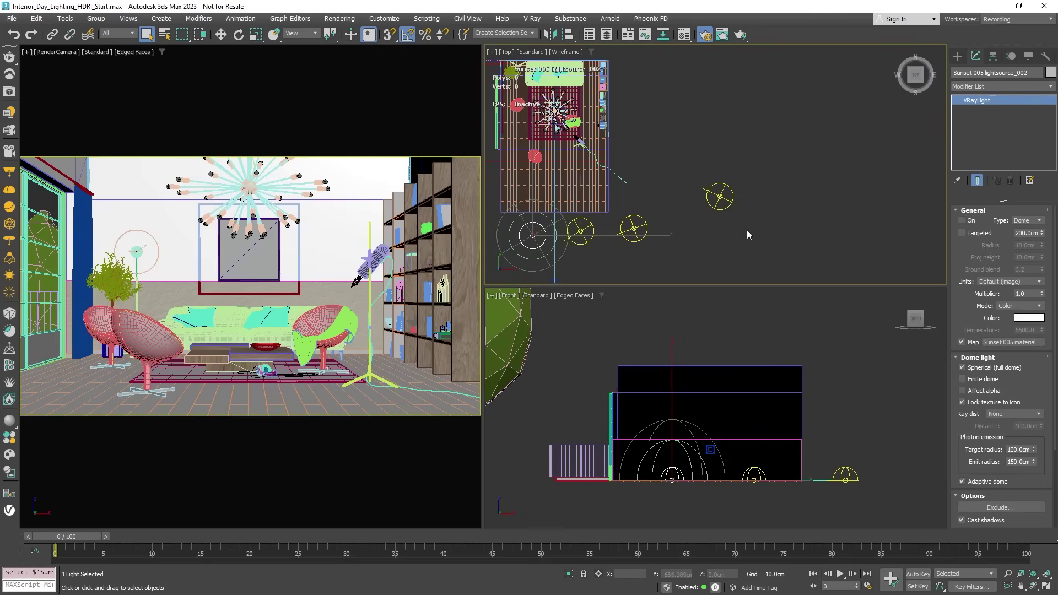
left_click(858, 210)
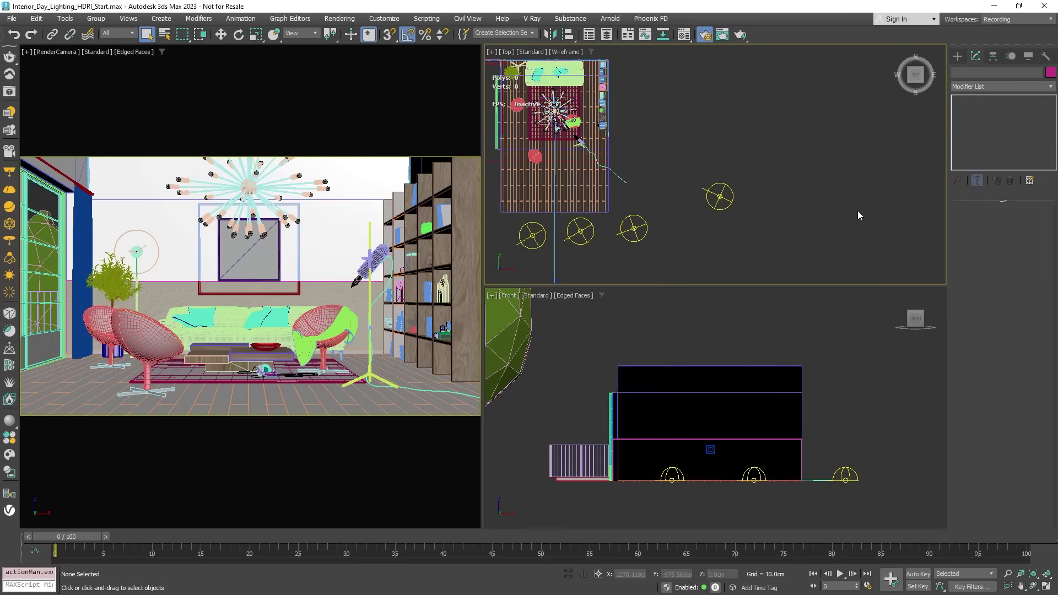
- Examine the VRayDenoiser, VRayCryptomatte and VRayLightMix render elements and the denoiser's parameters in the render setup
key("F10")
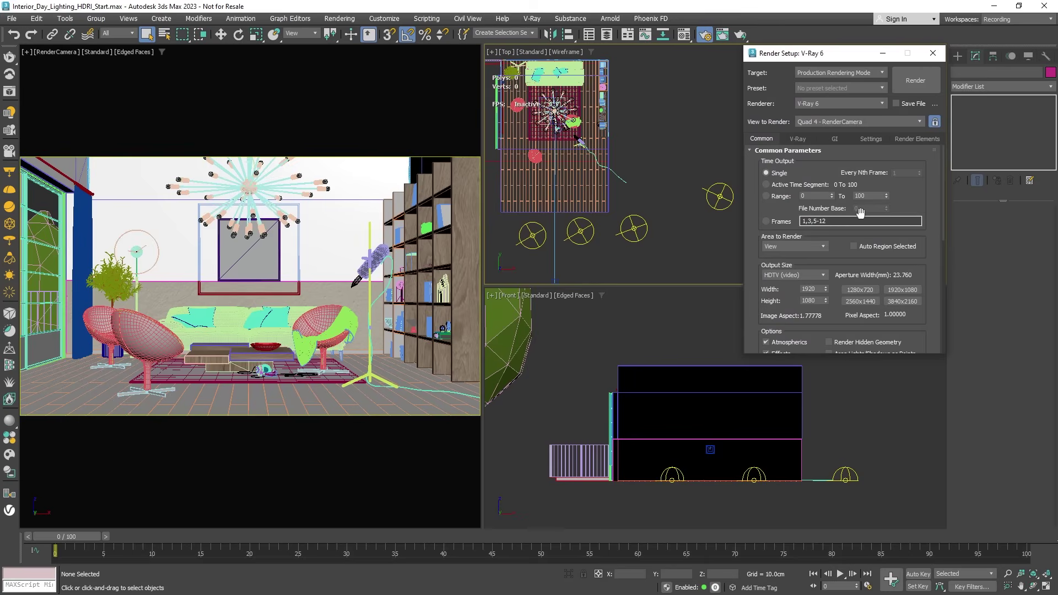
left_click(909, 139)
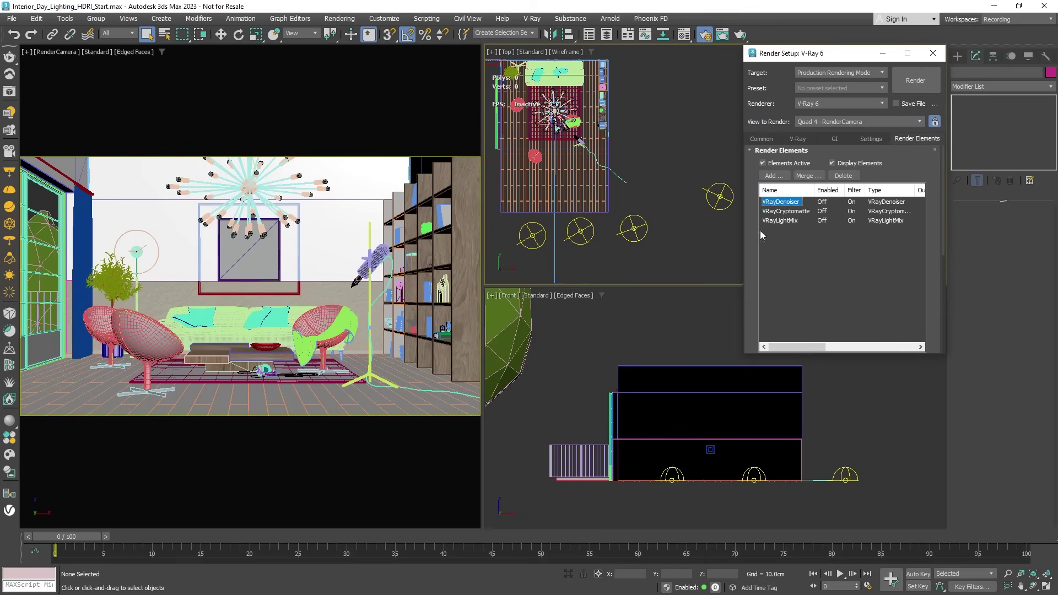
left_click_drag(928, 330, 925, 295)
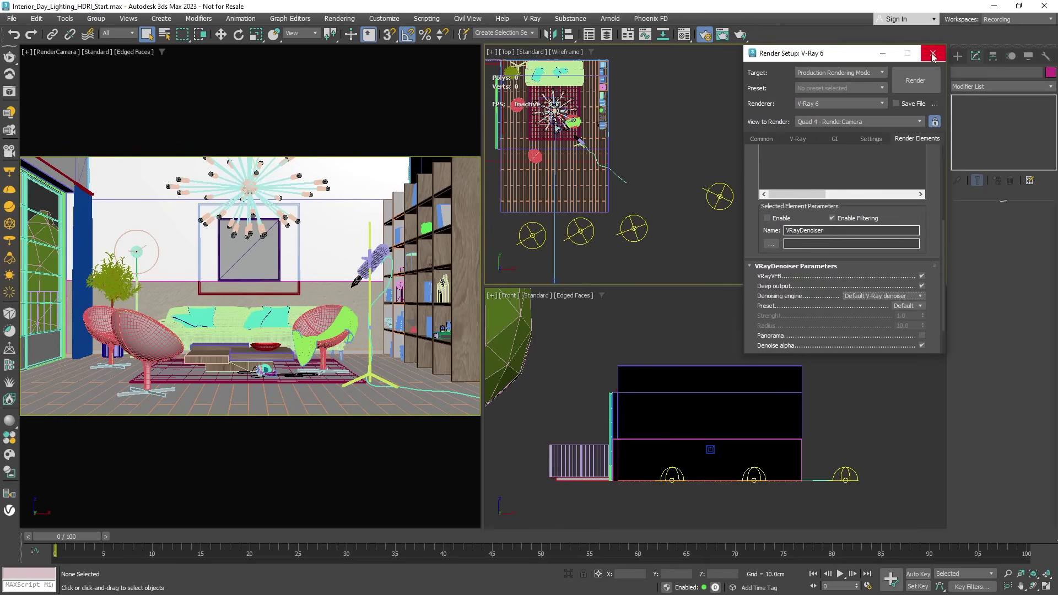
left_click(933, 53)
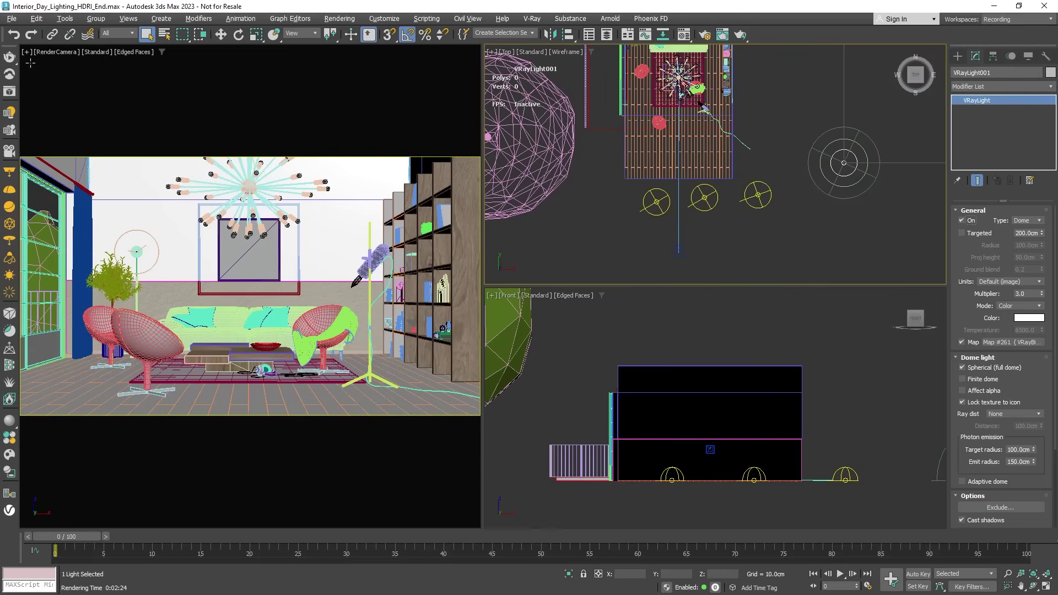
- Isolate VRayLight001 in the frame buffer's LightMix by switching off the Day 011, Sun 005 and Sunset 005 lights
left_click(9, 82)
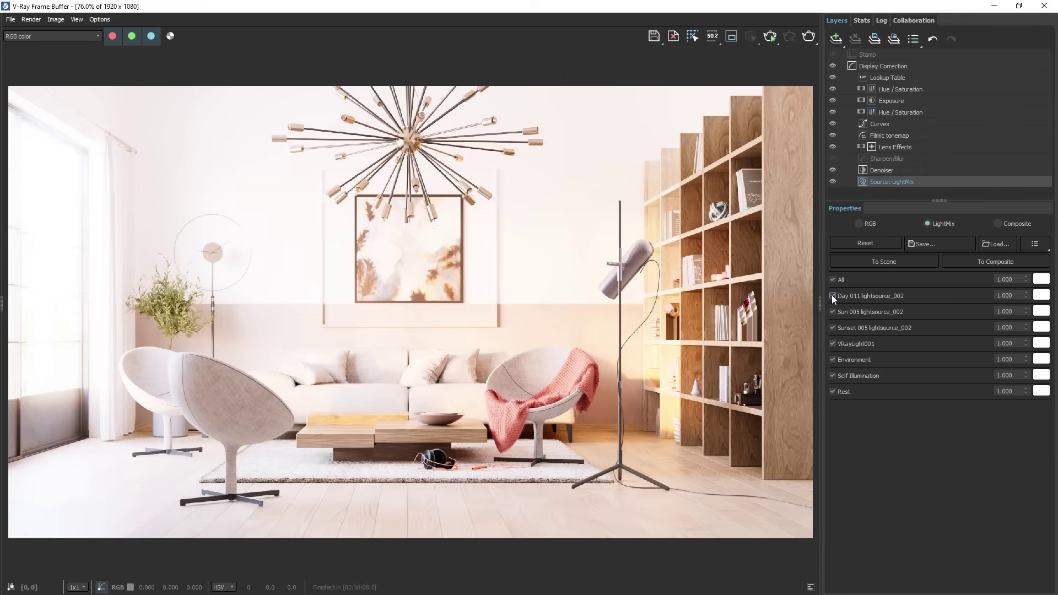
left_click(833, 296)
left_click(834, 312)
left_click(833, 327)
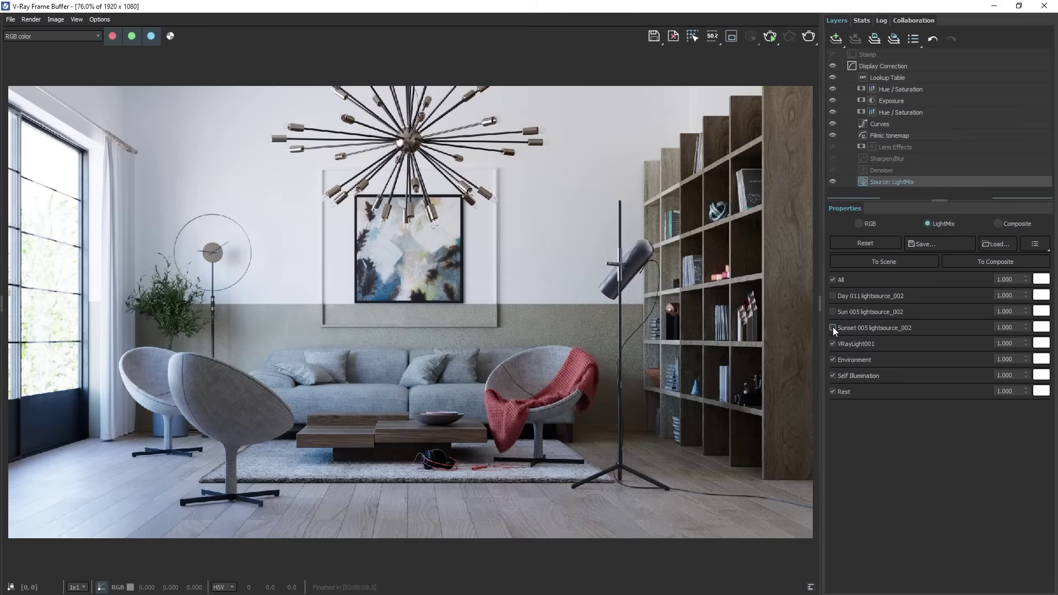
left_click(833, 344)
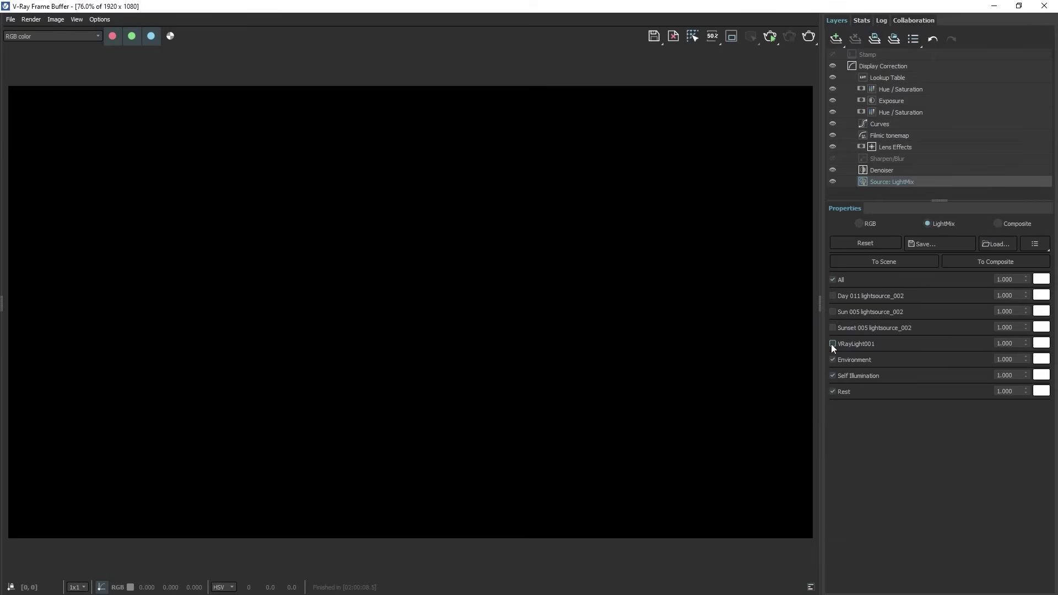
left_click(832, 344)
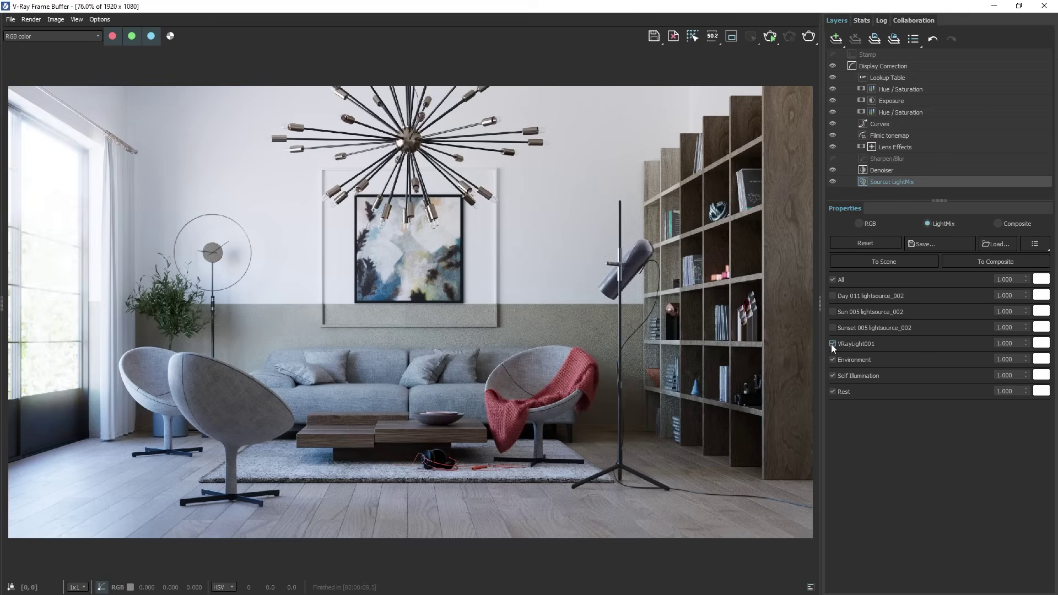